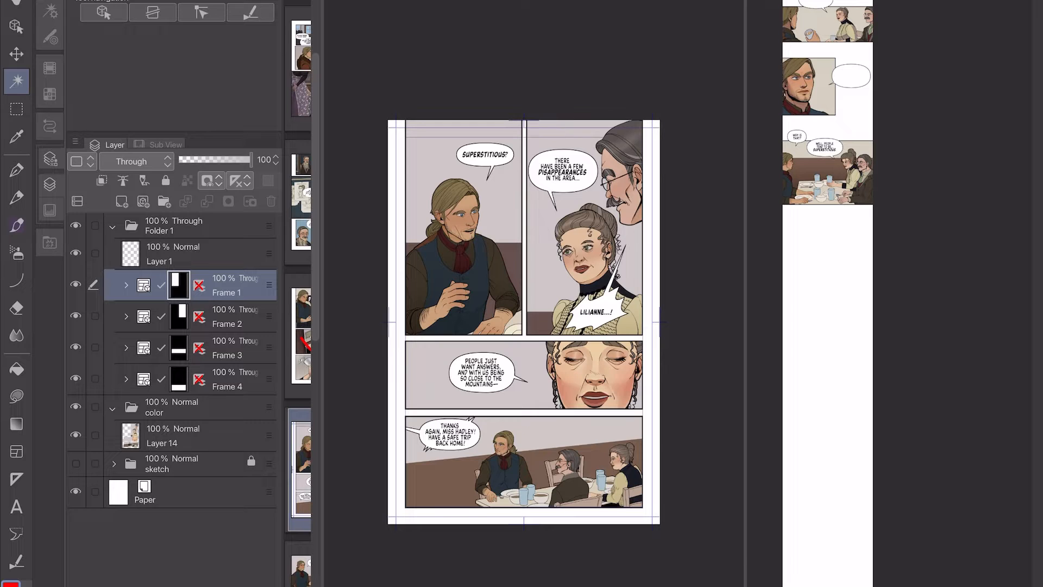
# Inspect the layers inside Frames 1 and 2, toggling Layer 14 and Frame 1 off and on to compare them.
pyautogui.click(126, 316)
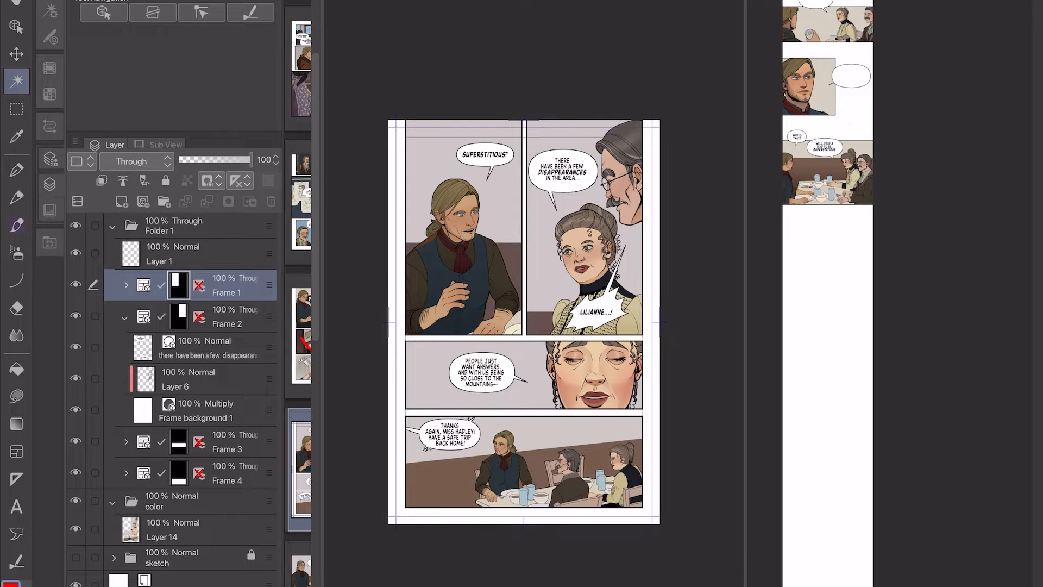
pyautogui.click(190, 529)
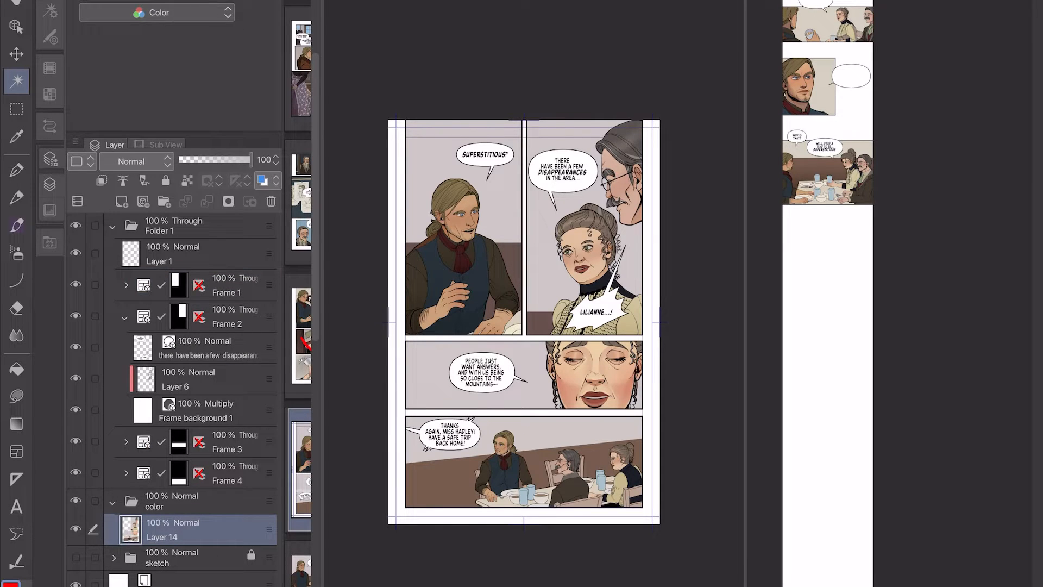
pyautogui.click(75, 529)
pyautogui.click(75, 529)
pyautogui.click(76, 529)
pyautogui.click(76, 529)
pyautogui.click(75, 285)
pyautogui.click(76, 284)
pyautogui.click(234, 285)
pyautogui.click(126, 285)
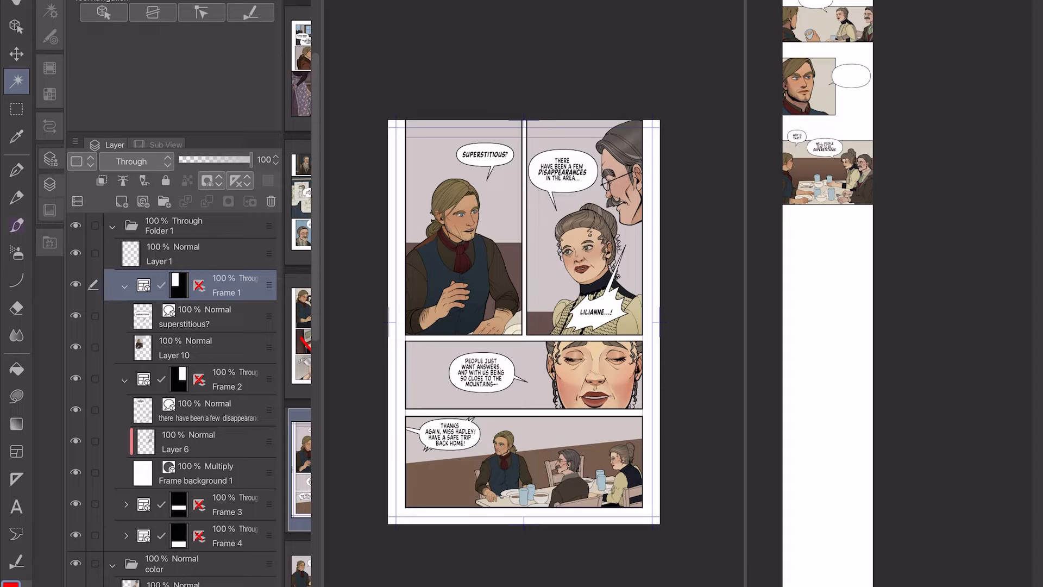
pyautogui.click(125, 285)
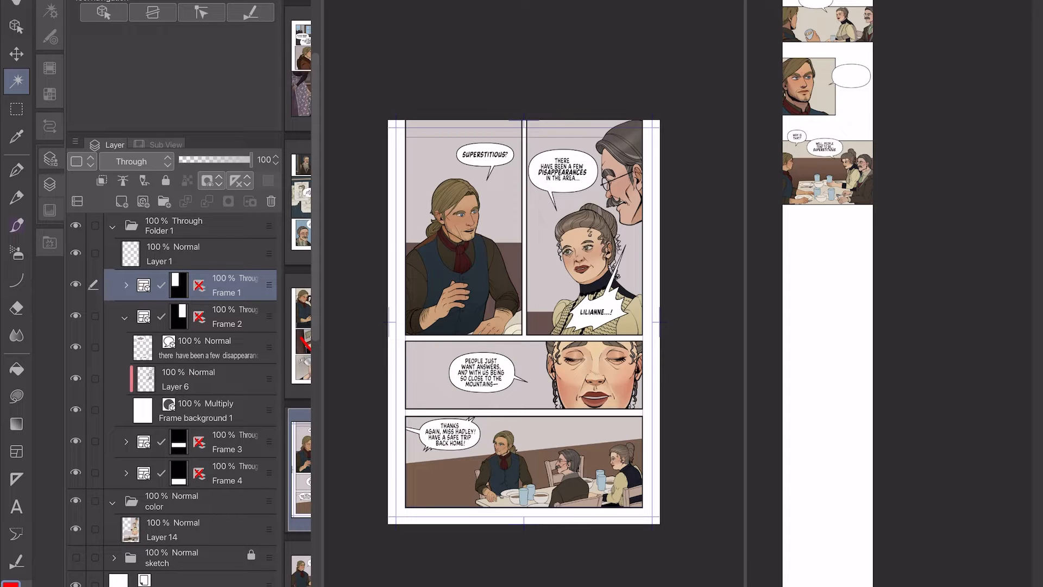
# Select the area of the second panel and rasterize the Frame background 1 layer inside Frame 2.
pyautogui.click(178, 316)
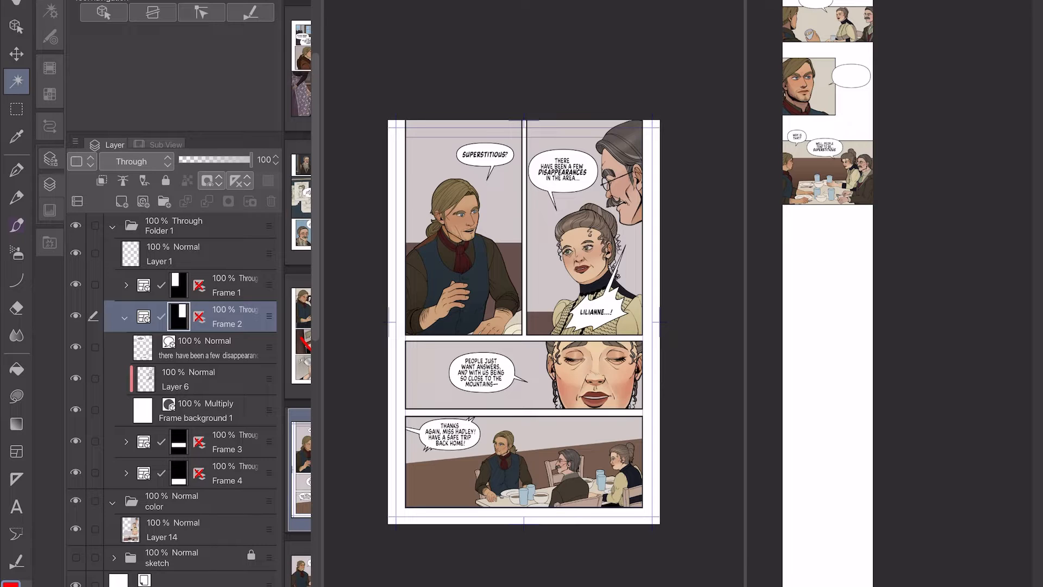
pyautogui.click(207, 411)
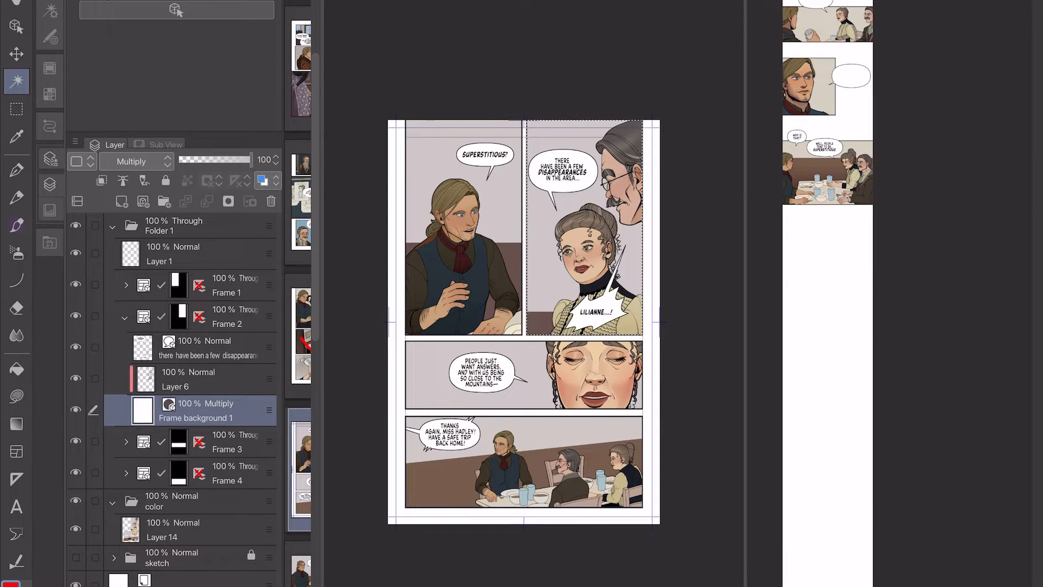
pyautogui.rightClick(197, 411)
pyautogui.click(244, 260)
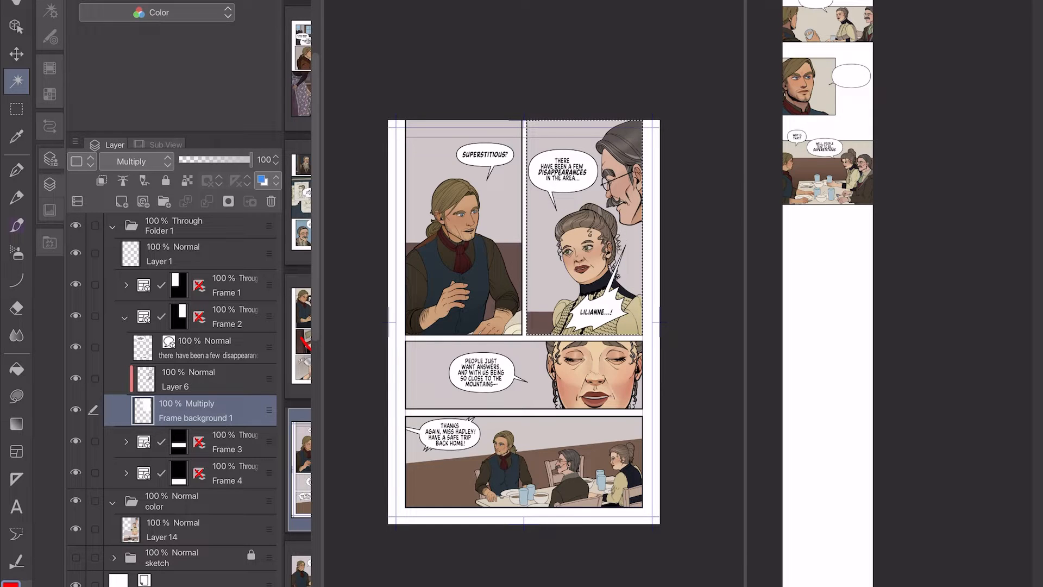
pyautogui.click(204, 379)
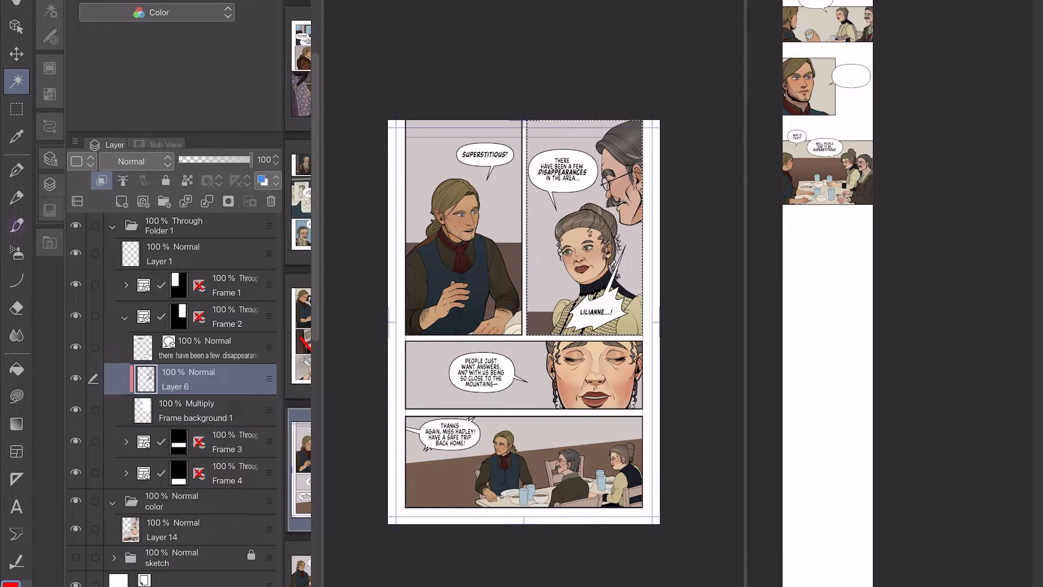
pyautogui.click(95, 410)
pyautogui.click(224, 1)
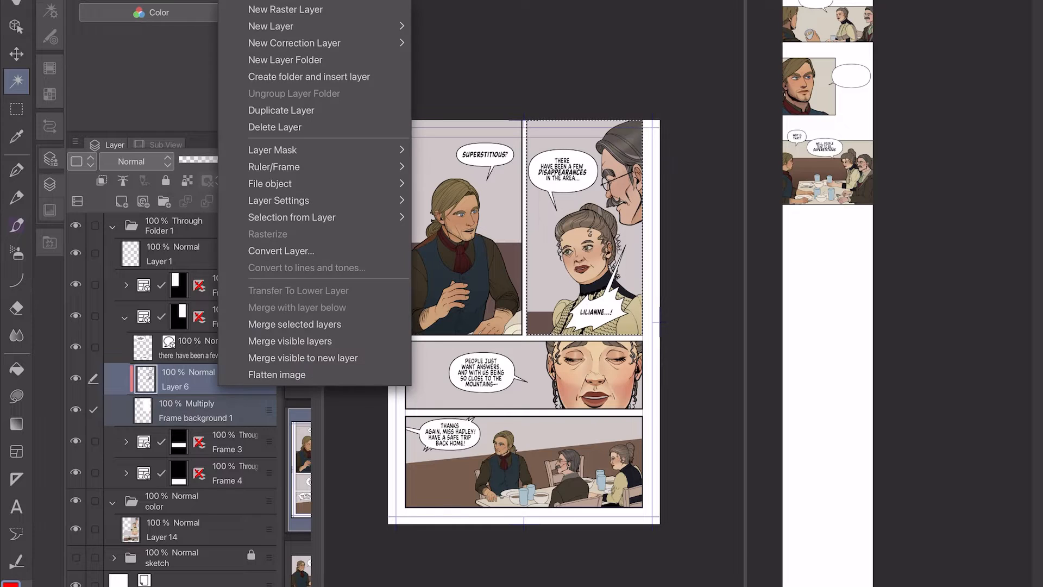
pyautogui.click(296, 324)
# Cut the second panel's colors from Layer 14 and paste them into Frame 2 beneath Frame background 1.
pyautogui.click(204, 530)
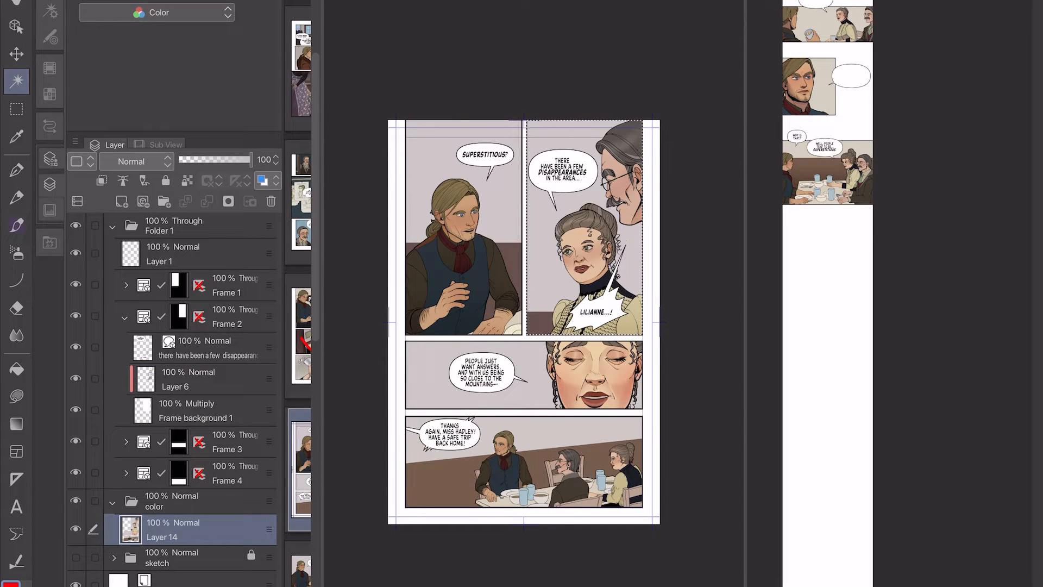
pyautogui.press('Delete')
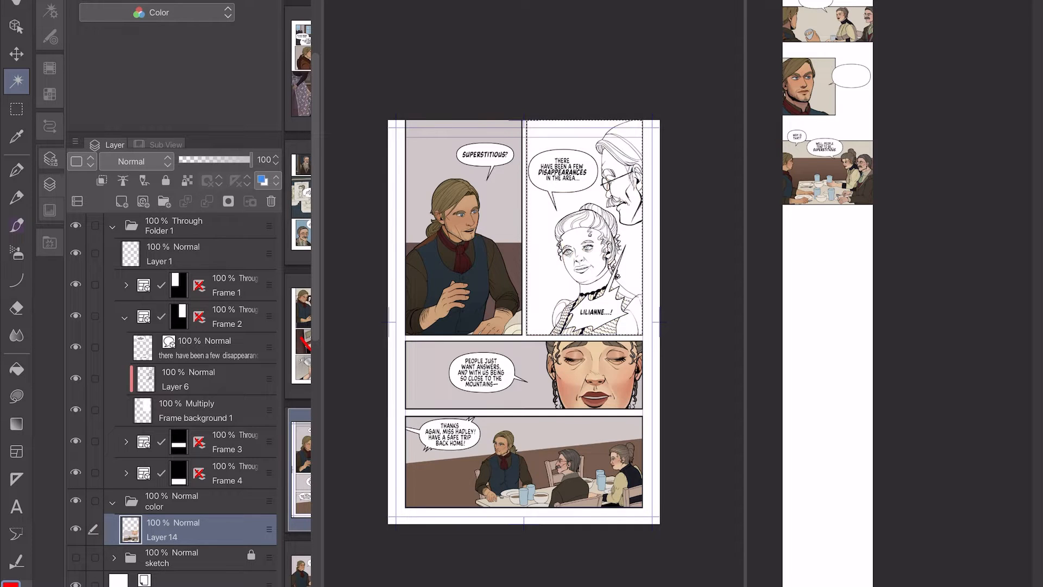
pyautogui.click(205, 348)
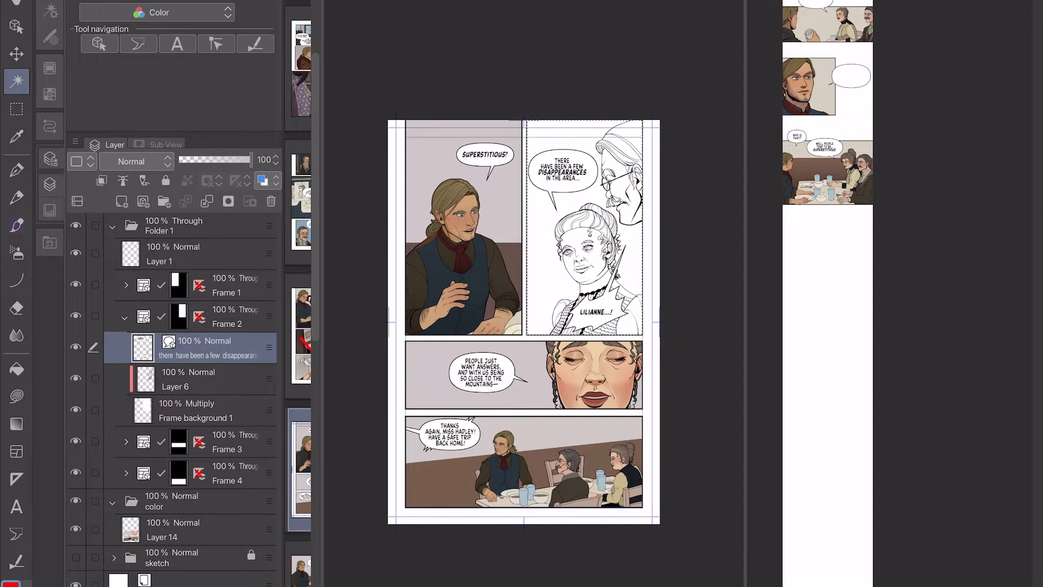
pyautogui.hotkey('ctrl', 'v')
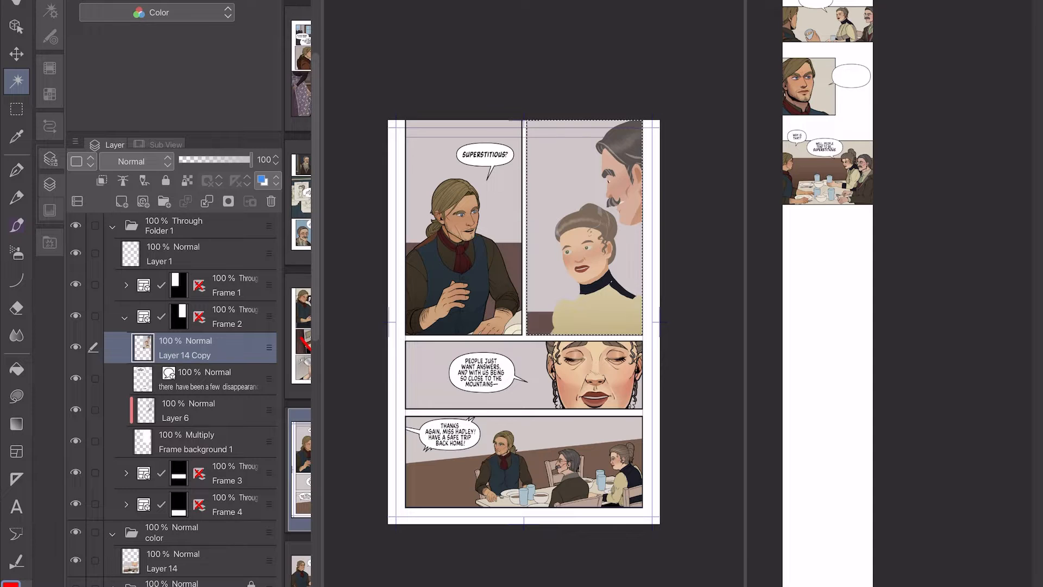
pyautogui.moveTo(269, 348); pyautogui.dragTo(269, 457)
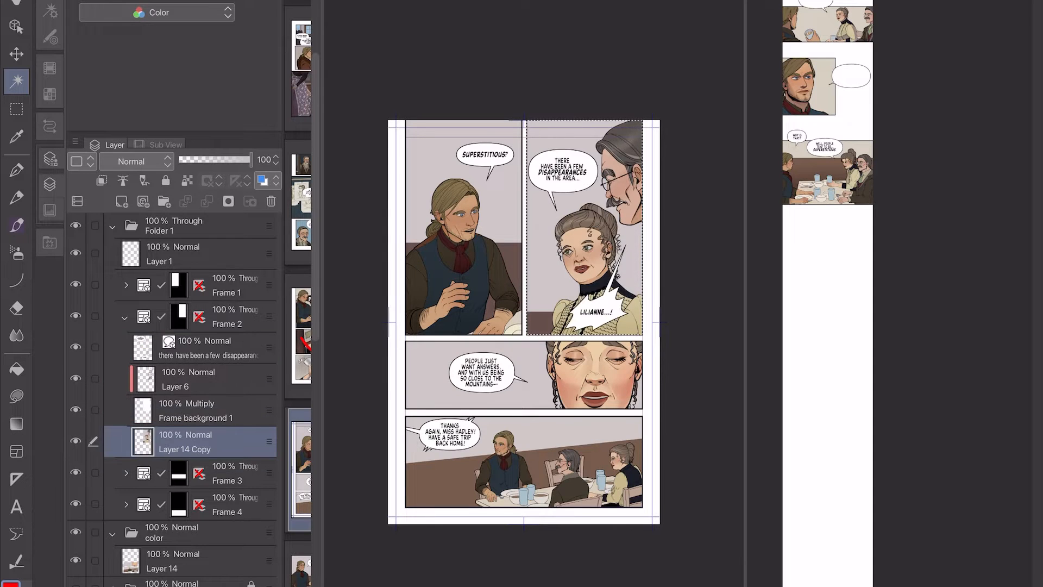
# Merge Layer 6, Frame background 1 and the pasted color layer in Frame 2 into one layer.
pyautogui.click(196, 379)
pyautogui.keyDown('shift'); pyautogui.click(195, 441); pyautogui.keyUp('shift')
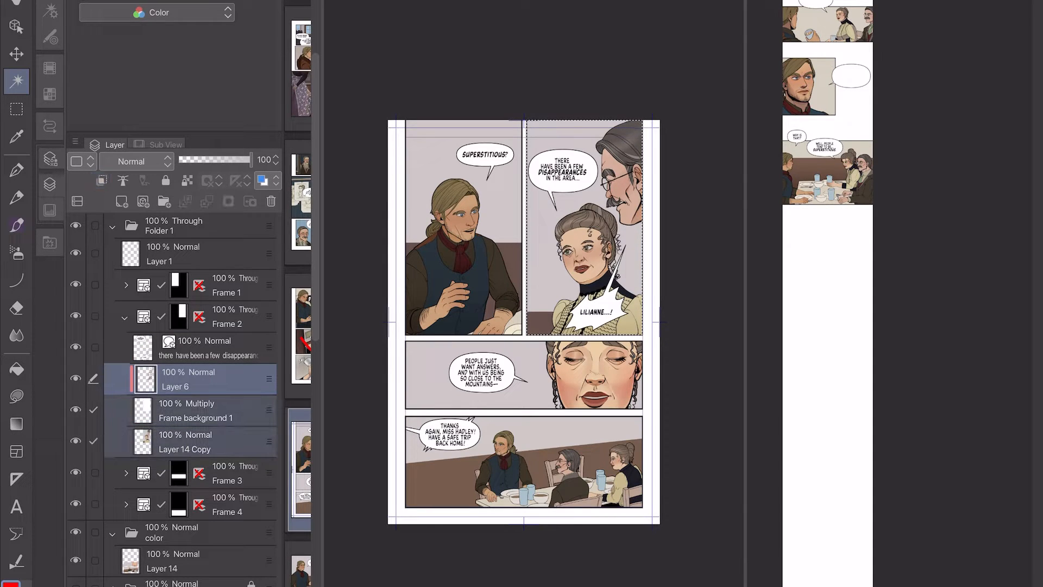
pyautogui.rightClick(222, 443)
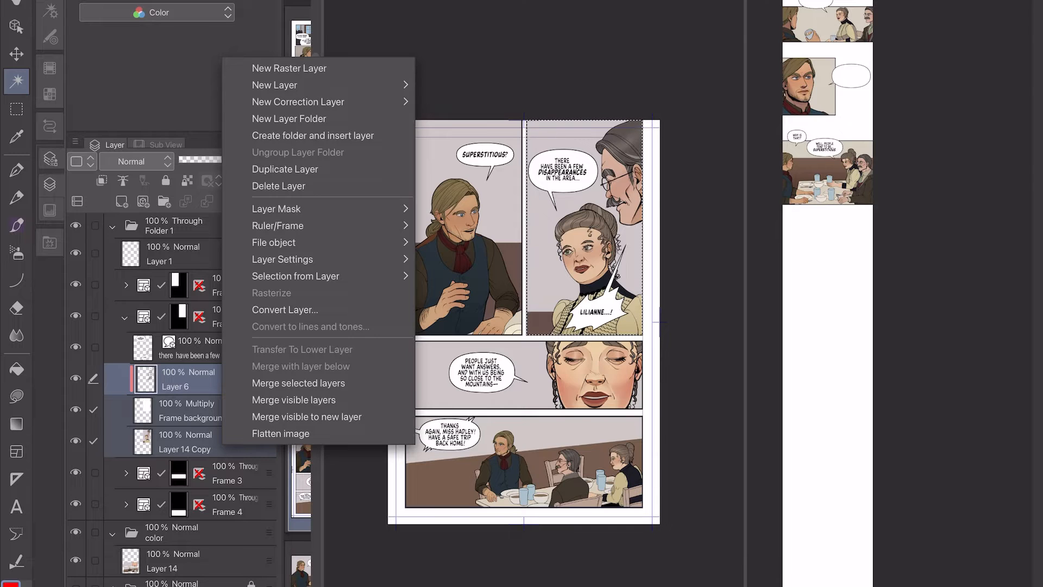
pyautogui.click(298, 383)
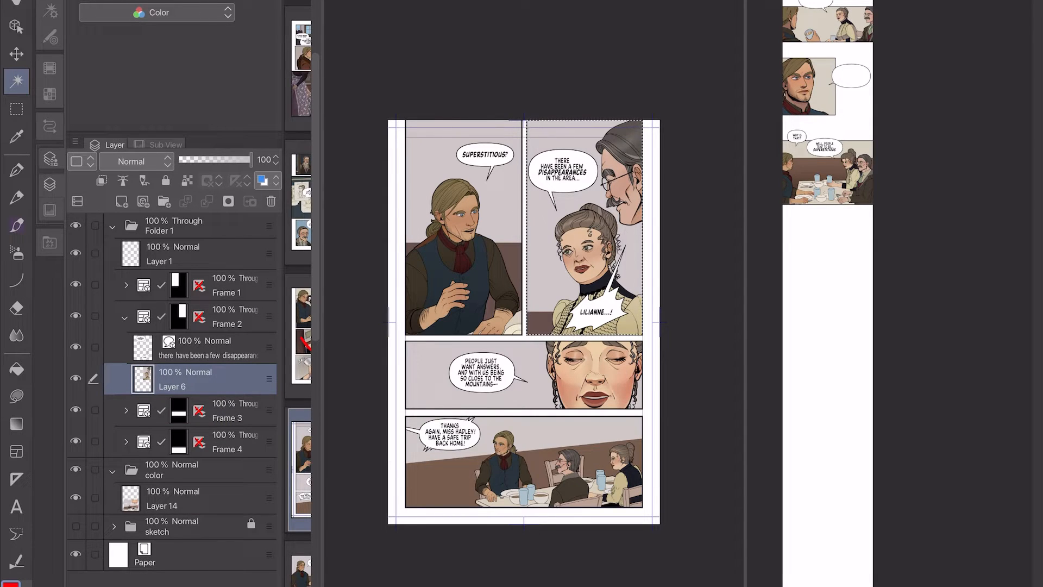
# Check Frame 2's merged artwork with its speech bubble layer hidden, compare Frame 1's layers, and collapse both frames.
pyautogui.click(124, 318)
pyautogui.click(125, 318)
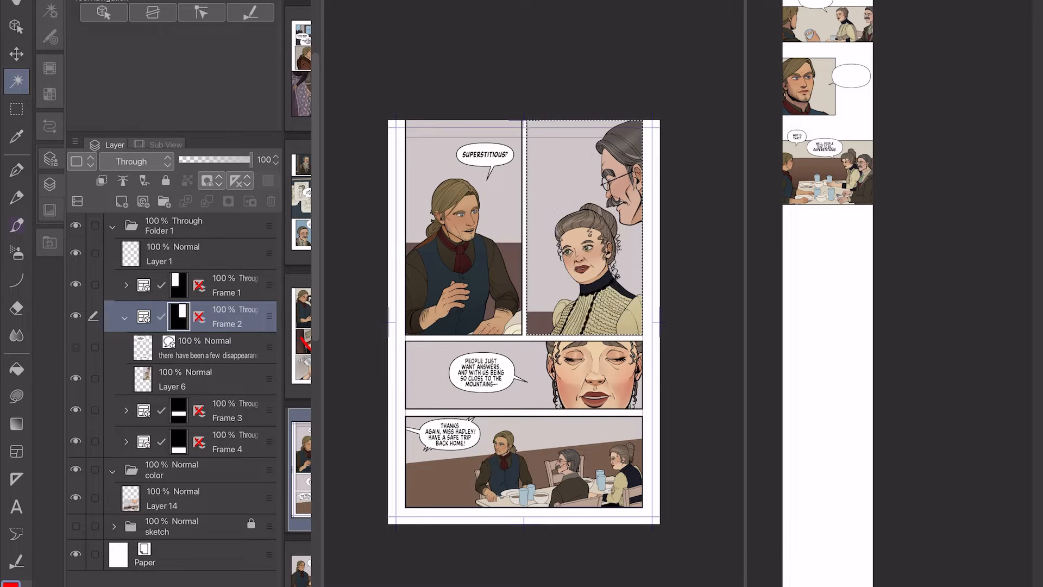
pyautogui.click(126, 285)
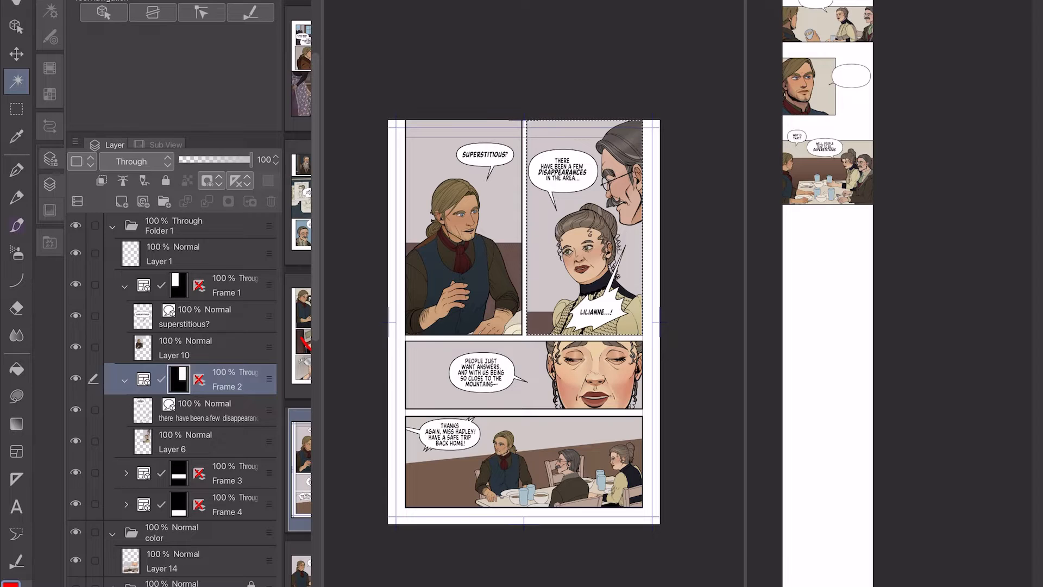
pyautogui.click(124, 285)
pyautogui.click(124, 317)
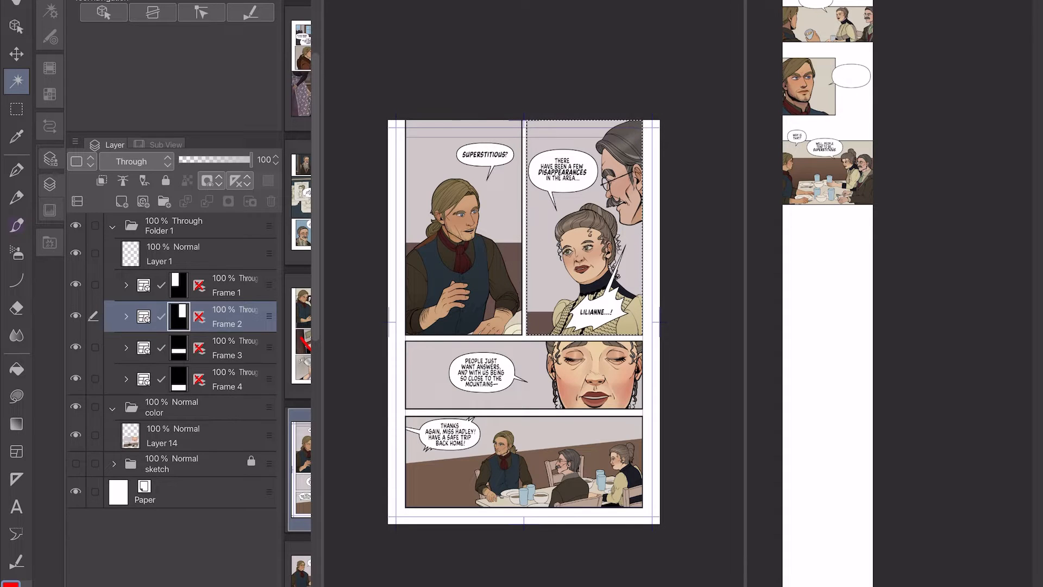
# Replace the current selection with the area of the third panel and expand Frame 3's layers.
pyautogui.click(227, 348)
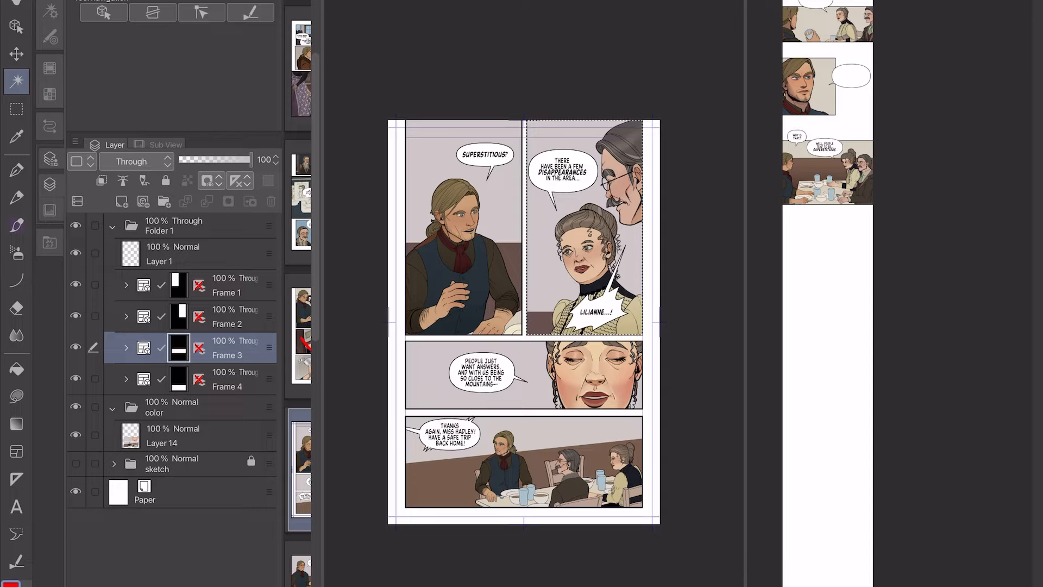
pyautogui.hotkey('ctrl', 'd')
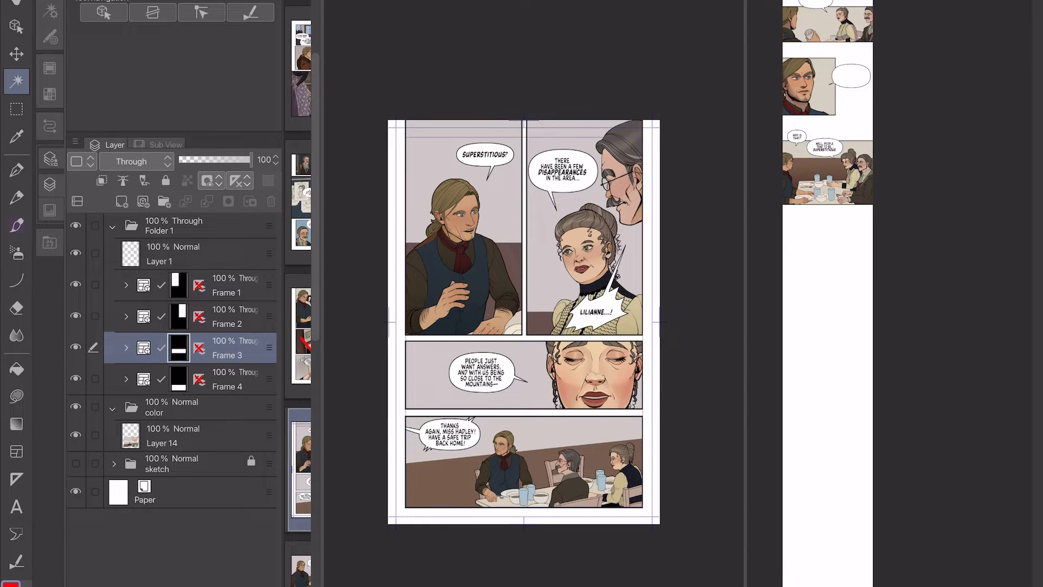
pyautogui.click(524, 375)
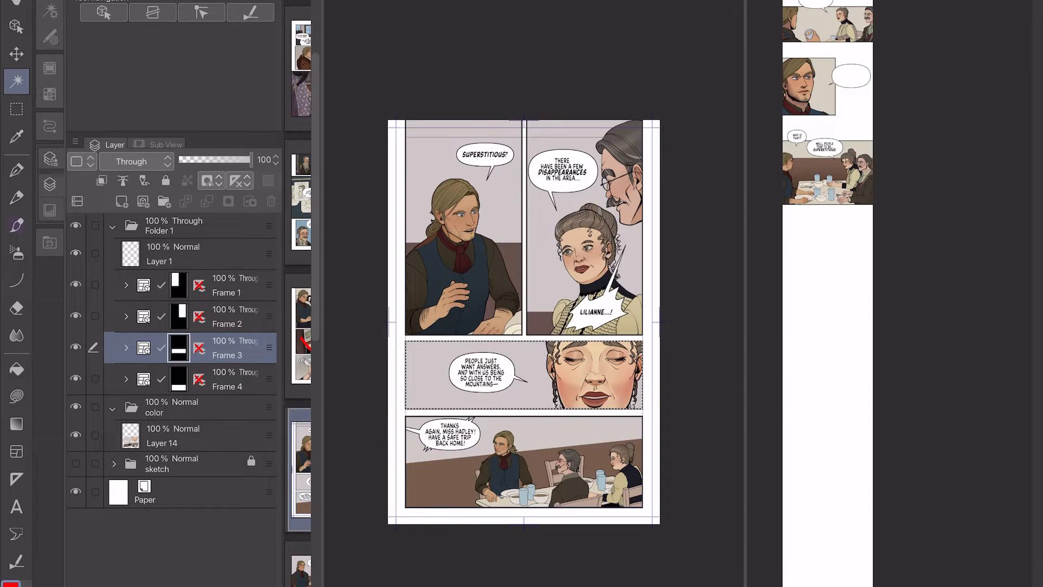
pyautogui.click(126, 348)
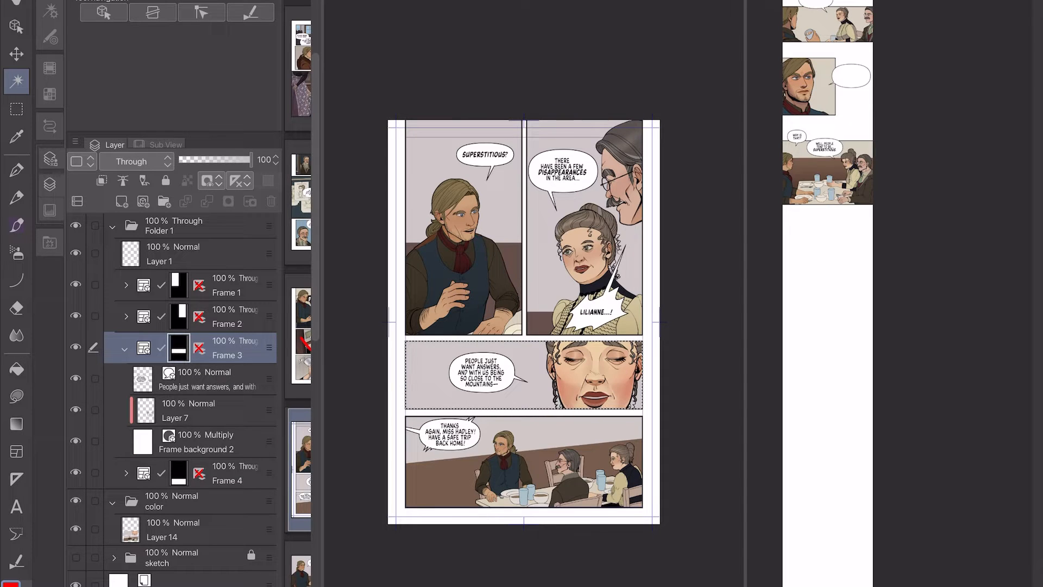
# Rasterize the Frame background 2 layer inside Frame 3.
pyautogui.click(201, 530)
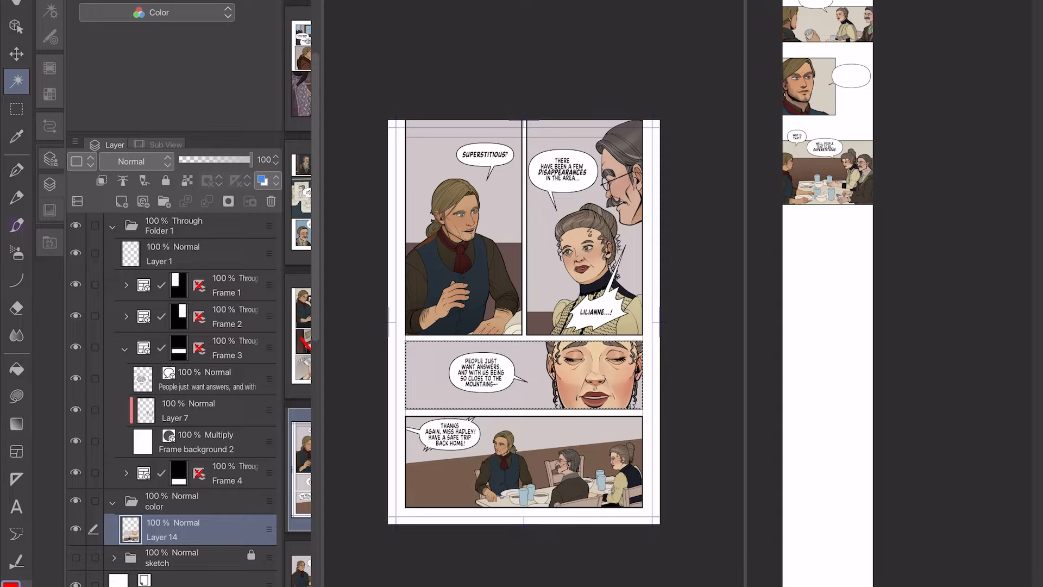
pyautogui.click(201, 442)
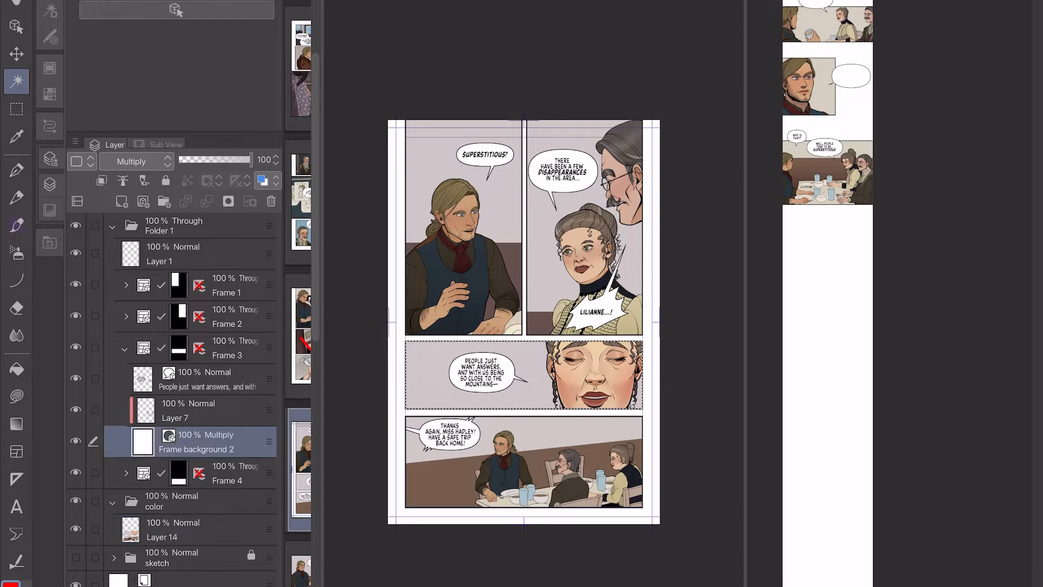
pyautogui.rightClick(201, 450)
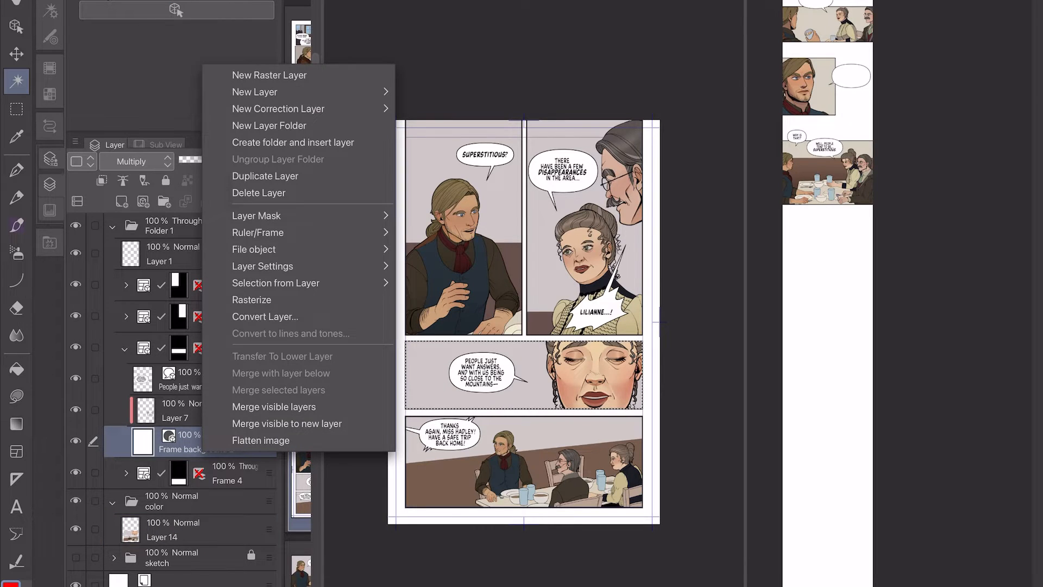
pyautogui.click(520, 294)
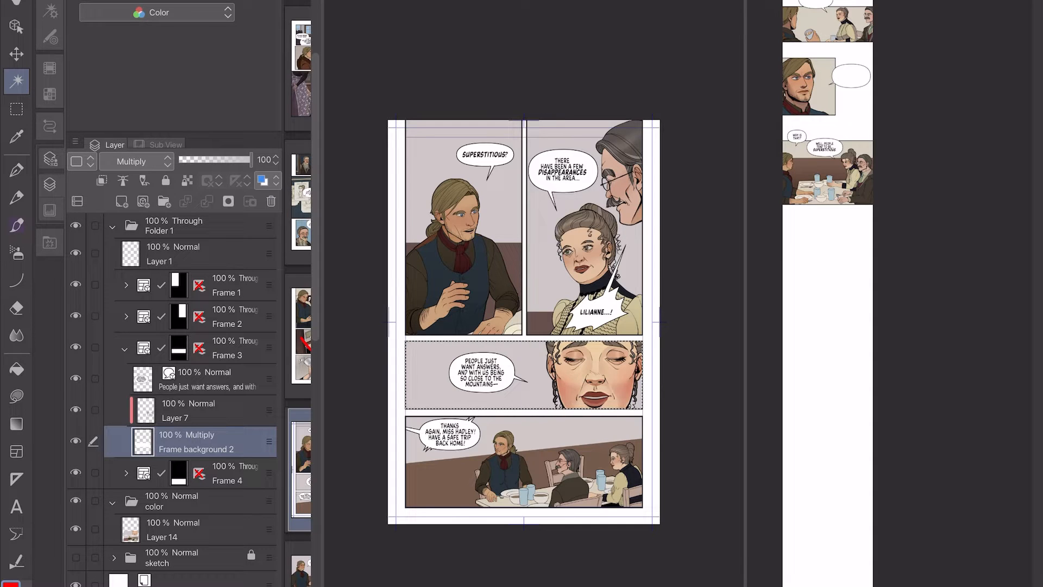
# Cut the third panel's colors from Layer 14 and paste them into Frame 3 beneath Frame background 2.
pyautogui.click(189, 530)
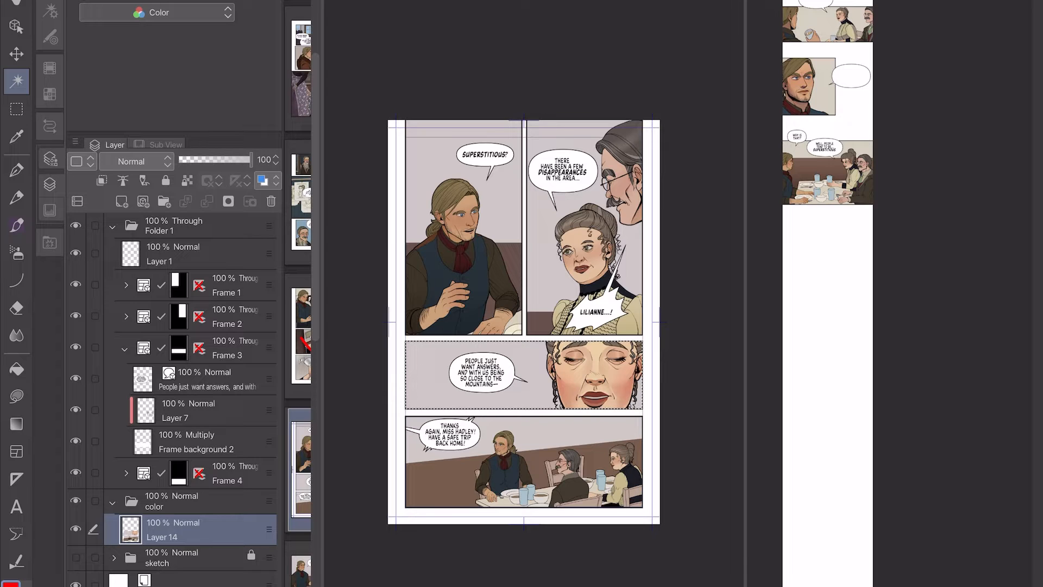
pyautogui.press('Delete')
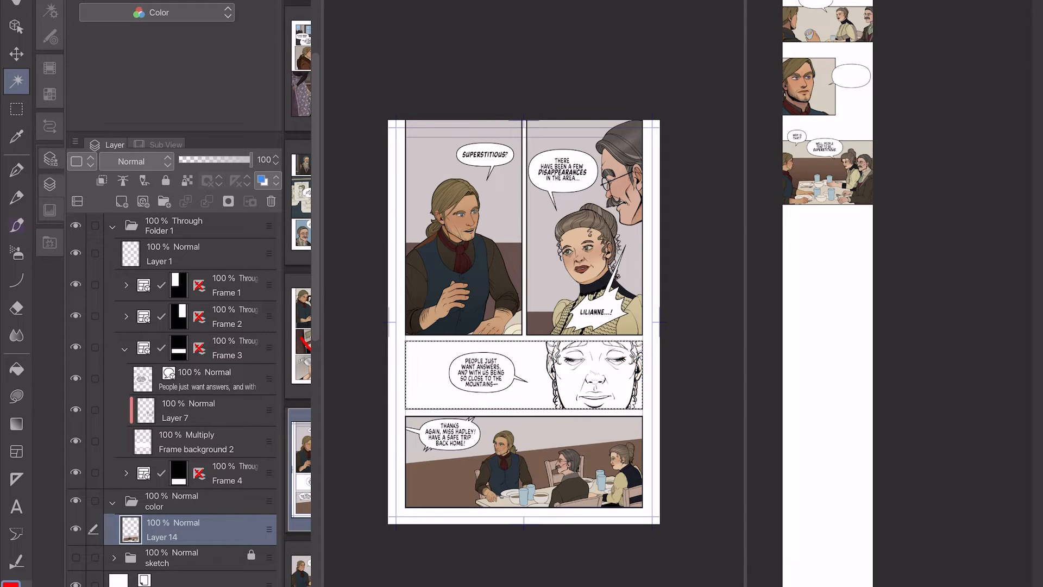
pyautogui.click(207, 379)
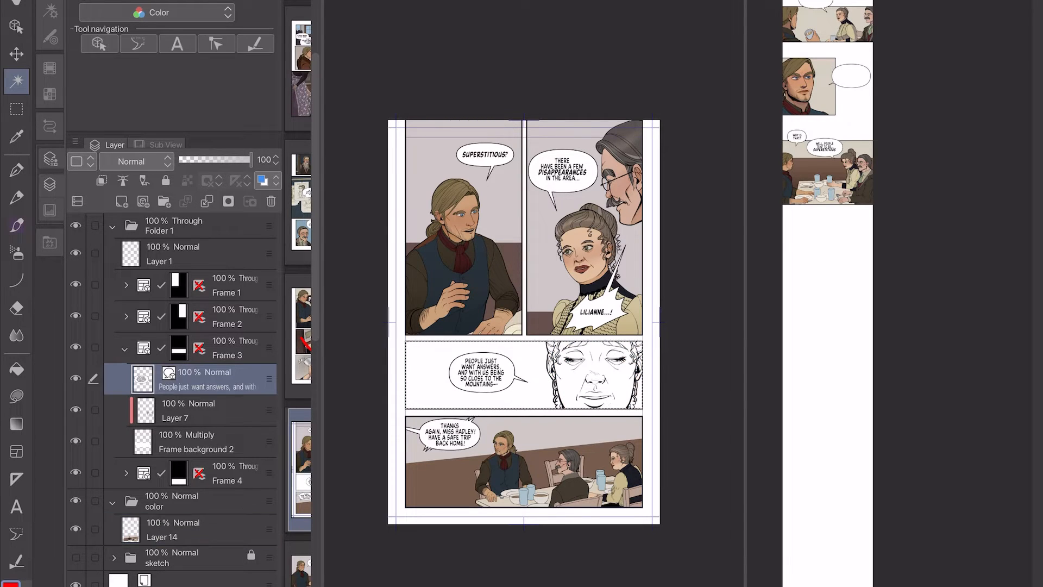
pyautogui.hotkey('ctrl', 'v')
pyautogui.moveTo(184, 379); pyautogui.dragTo(185, 486)
# Merge Layer 7, Frame background 2 and the pasted color layer in Frame 3 into one layer.
pyautogui.click(206, 410)
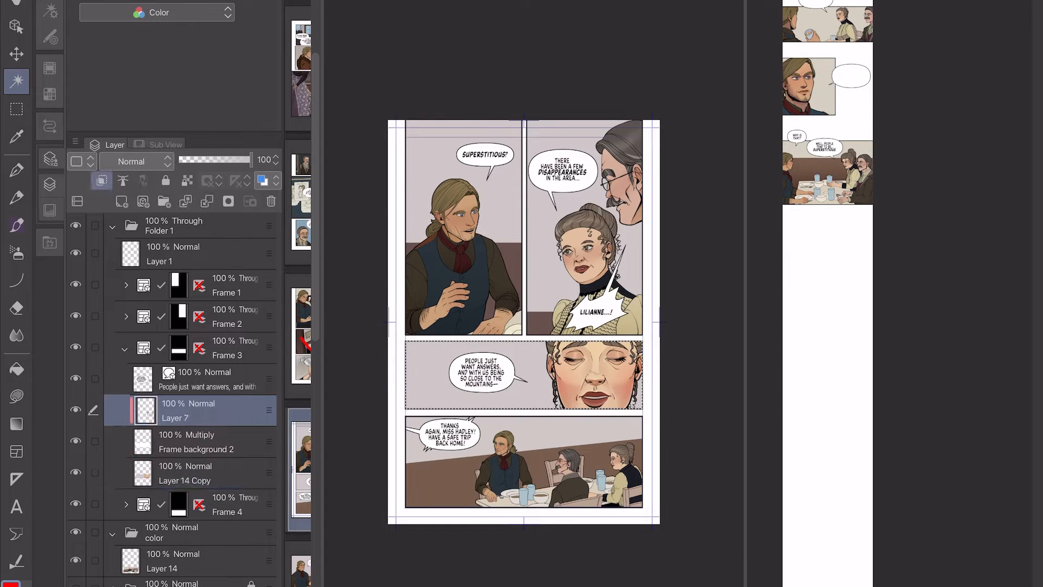
pyautogui.keyDown('shift'); pyautogui.click(206, 473); pyautogui.keyUp('shift')
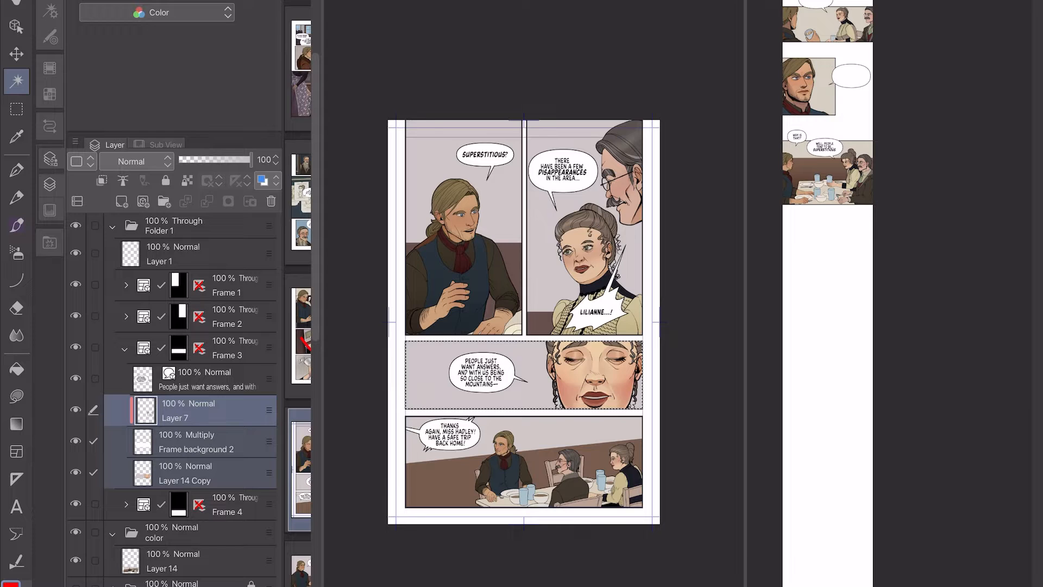
pyautogui.rightClick(234, 470)
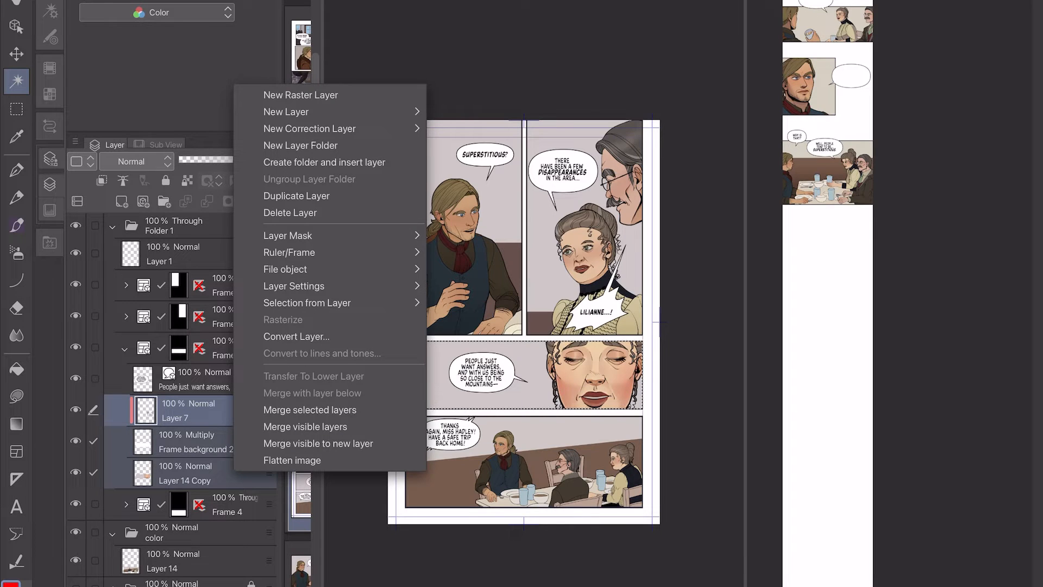
pyautogui.click(309, 410)
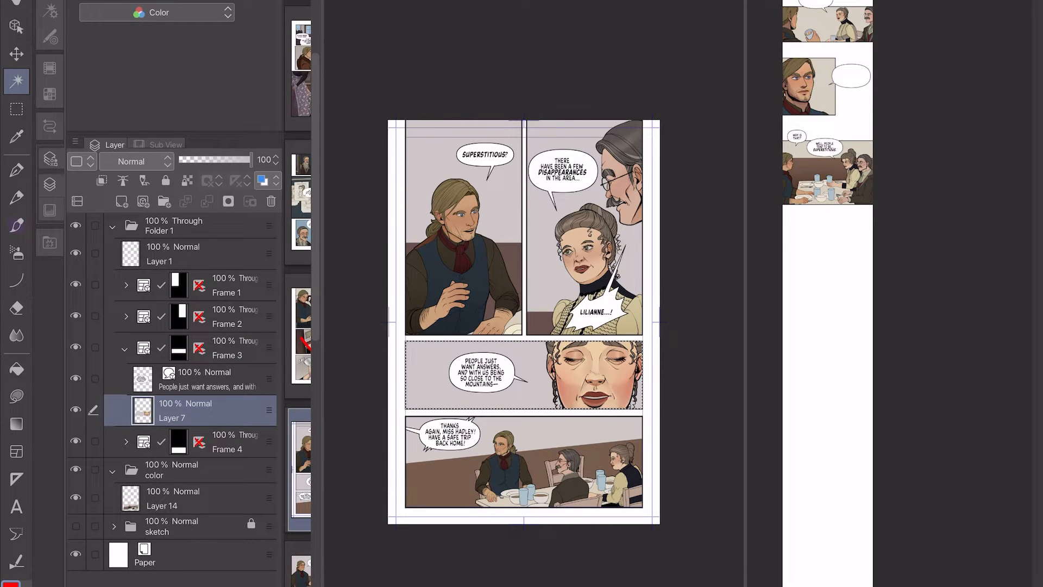
# Clear the third panel's selection, collapse Frame 3, and move Layer 14 into Frame 4 beneath Frame background 3.
pyautogui.hotkey('ctrl', 'd')
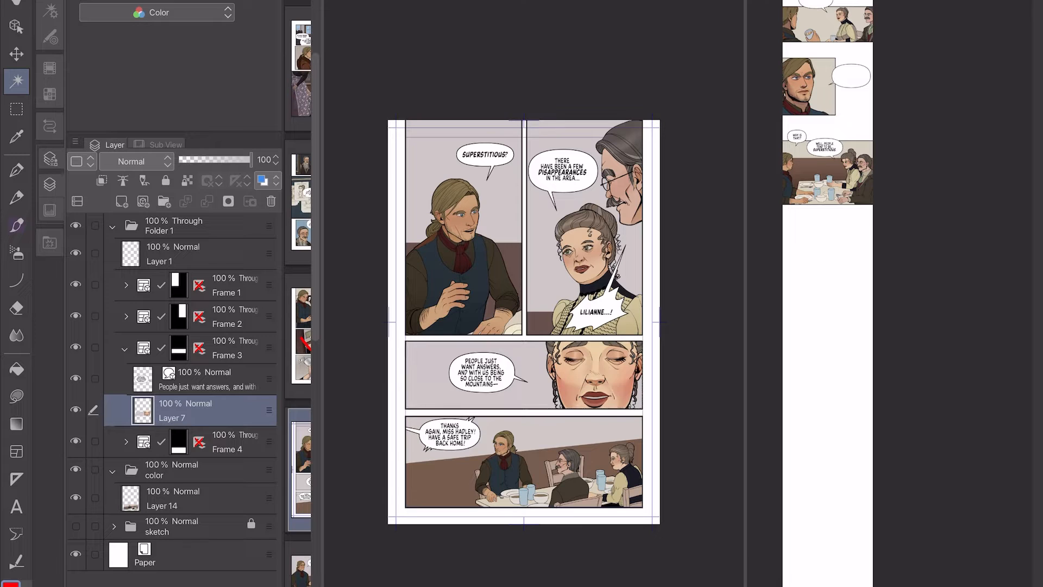
pyautogui.click(125, 348)
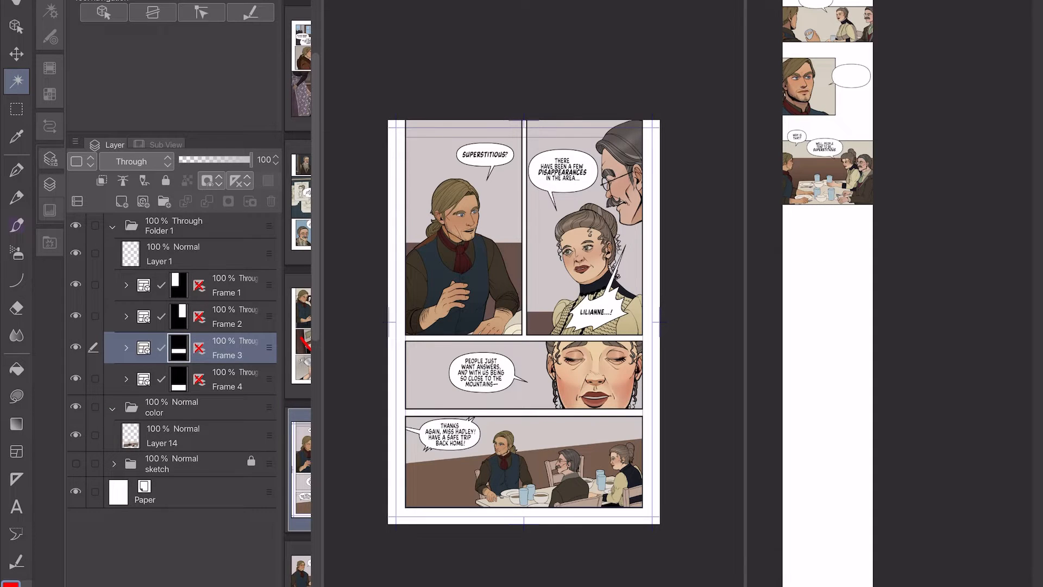
pyautogui.click(126, 379)
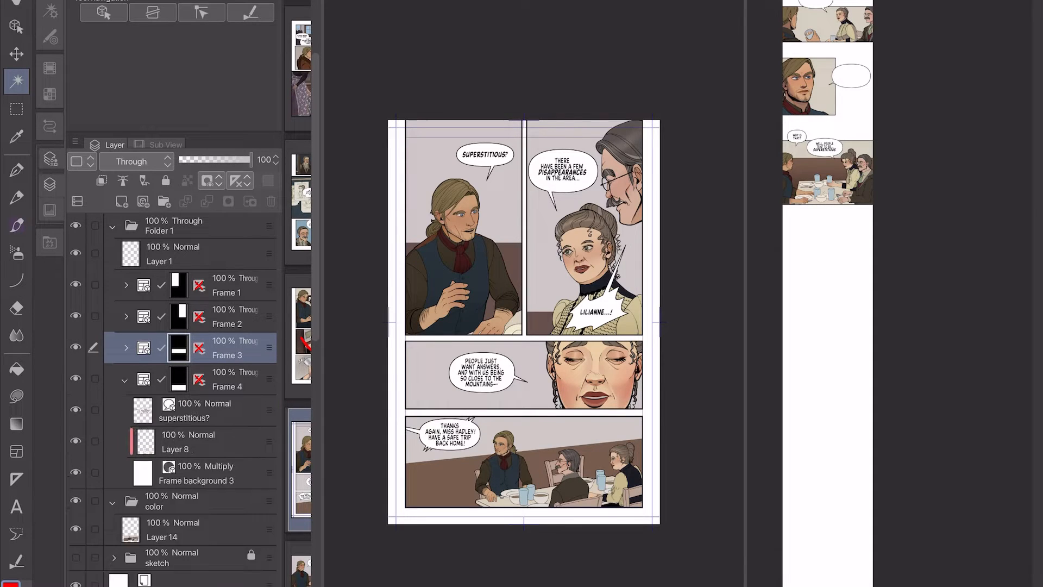
pyautogui.click(190, 529)
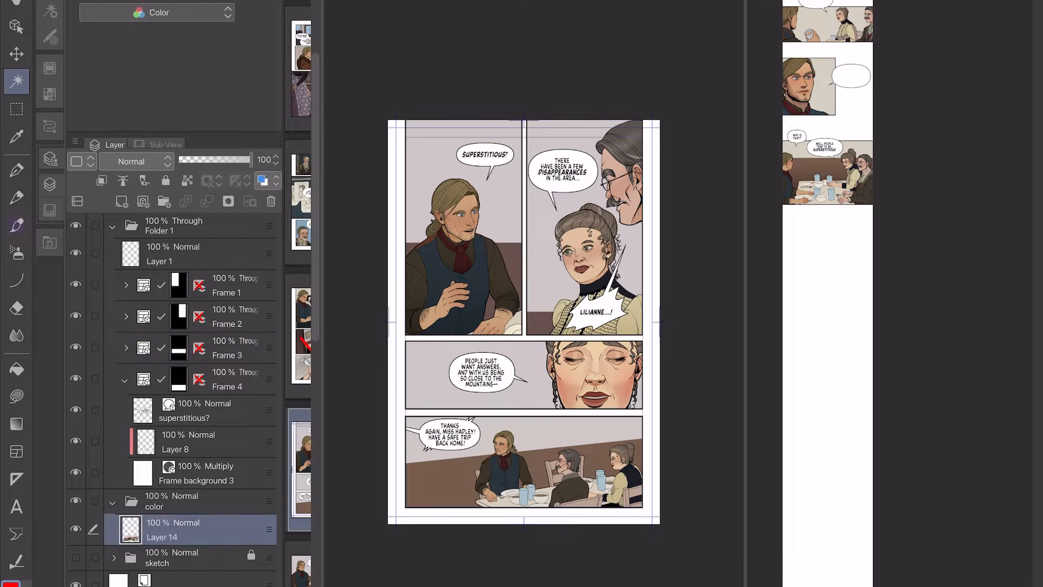
pyautogui.click(75, 529)
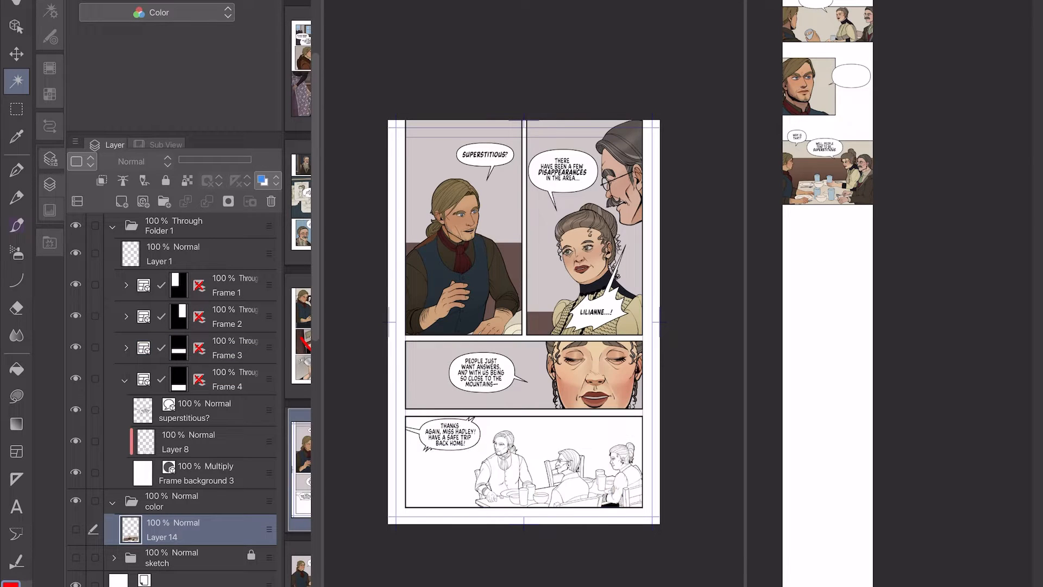
pyautogui.click(76, 528)
pyautogui.moveTo(190, 530); pyautogui.dragTo(190, 484)
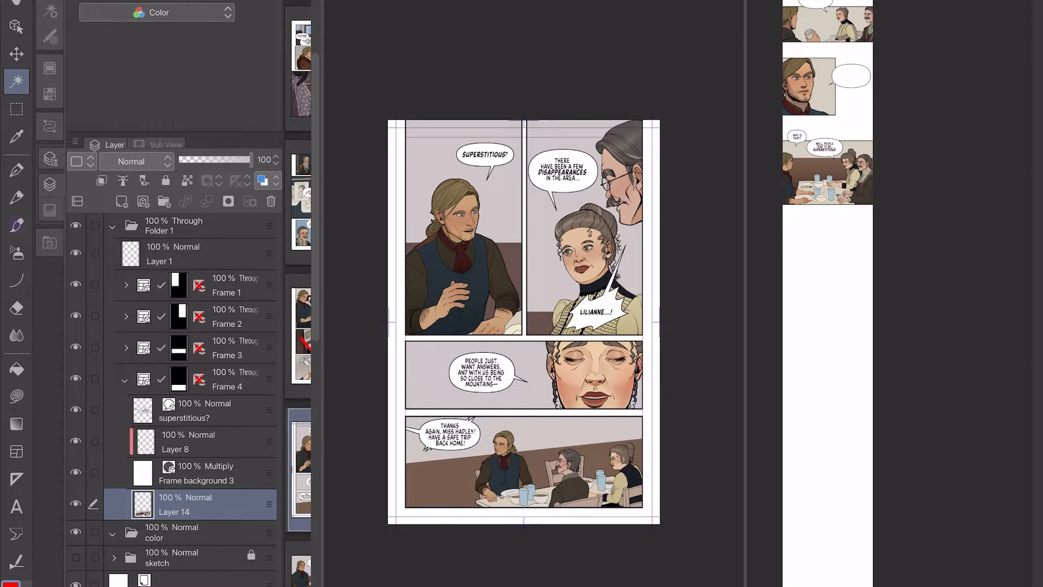
# Rasterize Frame background 3 and clear its contents outside the fourth panel's area, leaving nothing selected on the canvas.
pyautogui.click(231, 379)
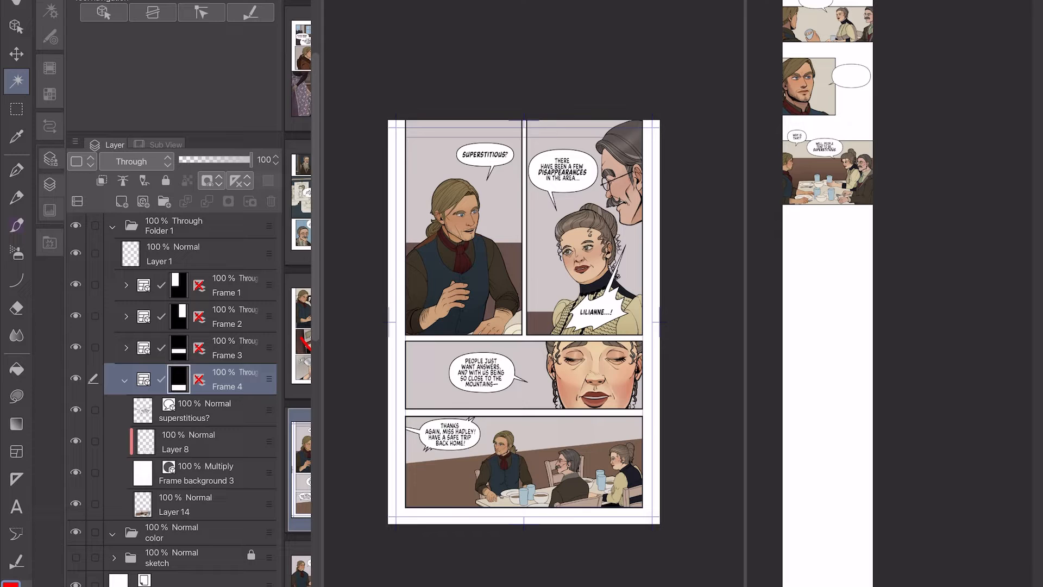
pyautogui.click(524, 457)
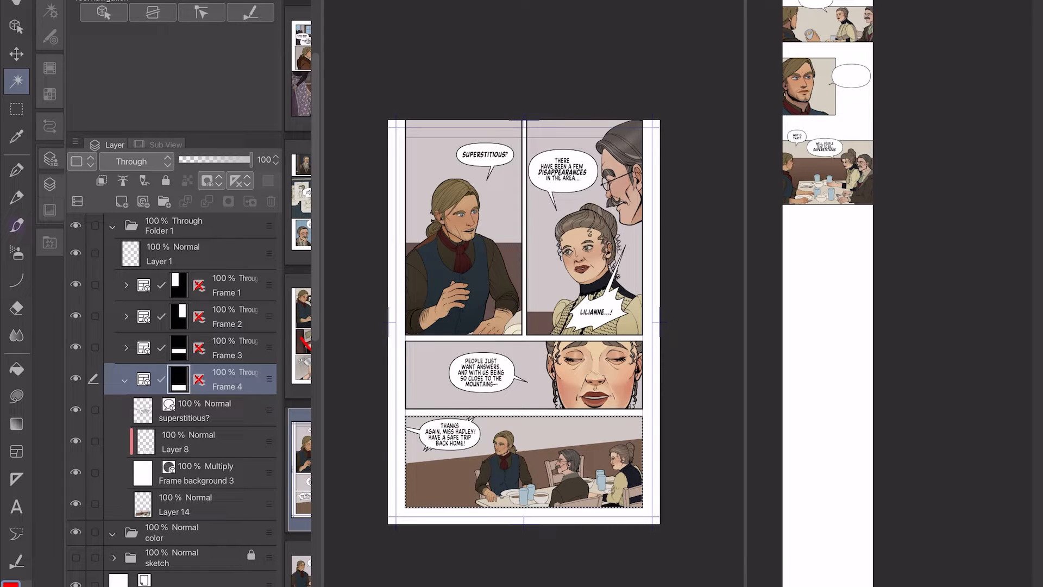
pyautogui.click(197, 473)
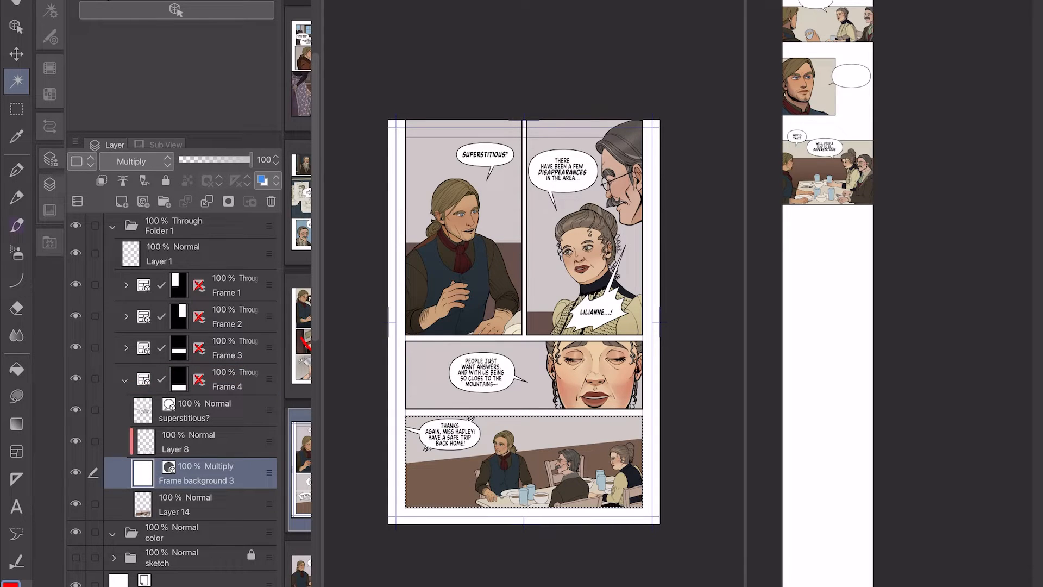
pyautogui.rightClick(213, 477)
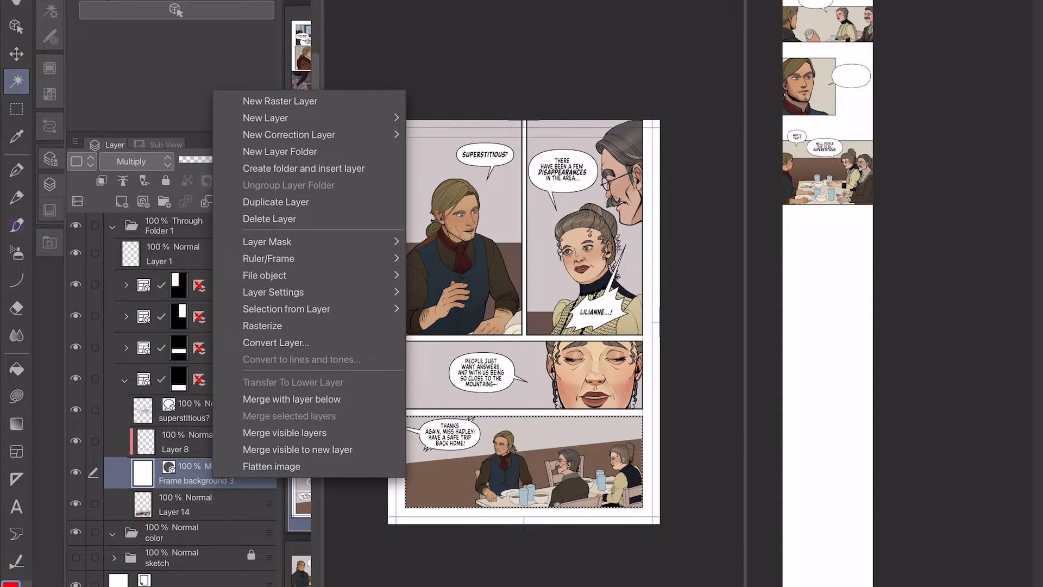
pyautogui.click(263, 326)
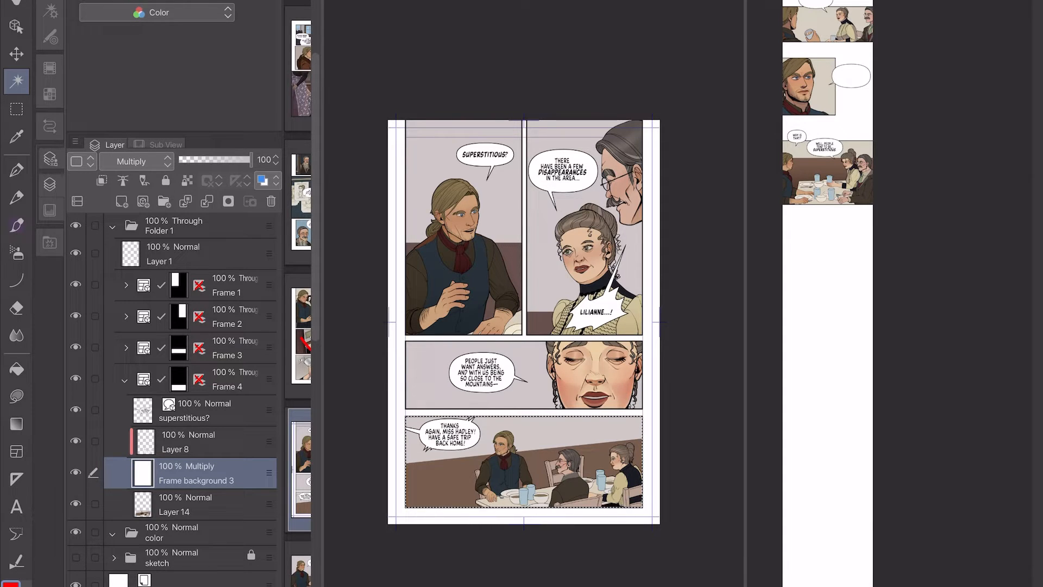
pyautogui.hotkey('shift', 'Delete')
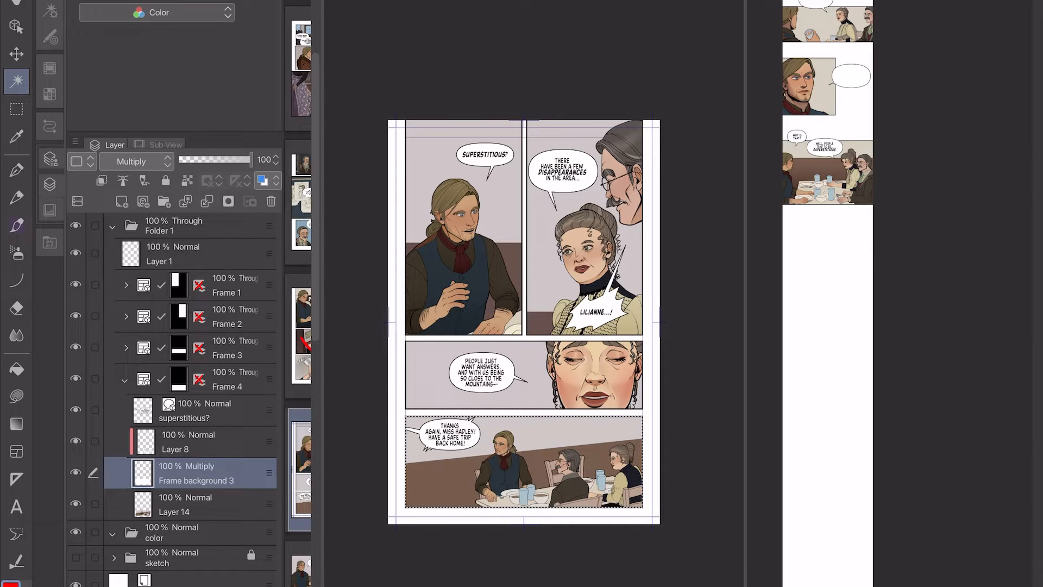
pyautogui.hotkey('ctrl', 'd')
# Merge Layer 8, Frame background 3 and Layer 14 into one layer and collapse Frame 4.
pyautogui.click(218, 410)
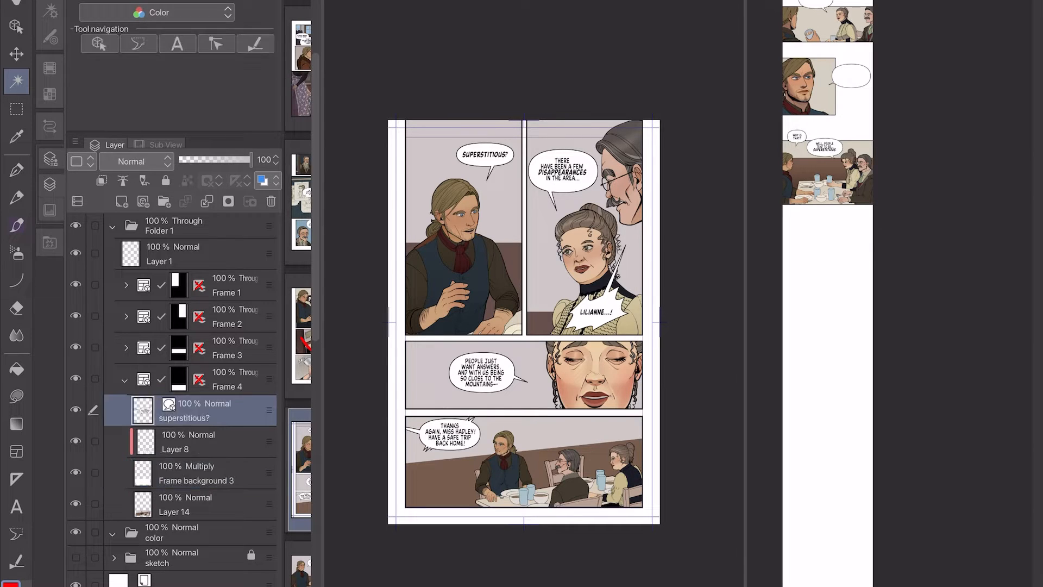
pyautogui.click(217, 441)
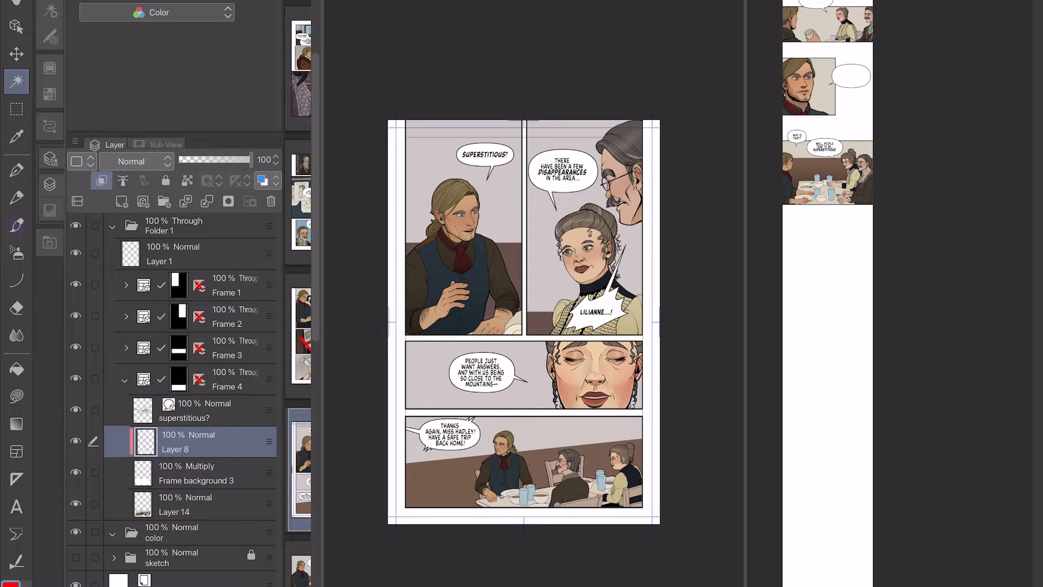
pyautogui.keyDown('shift'); pyautogui.click(218, 504); pyautogui.keyUp('shift')
pyautogui.rightClick(222, 503)
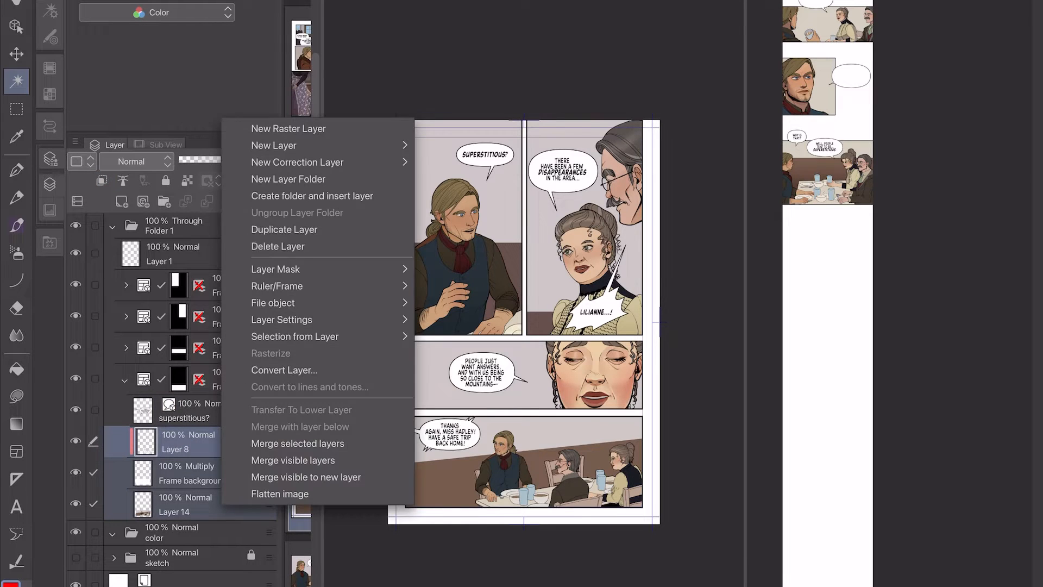
pyautogui.click(298, 444)
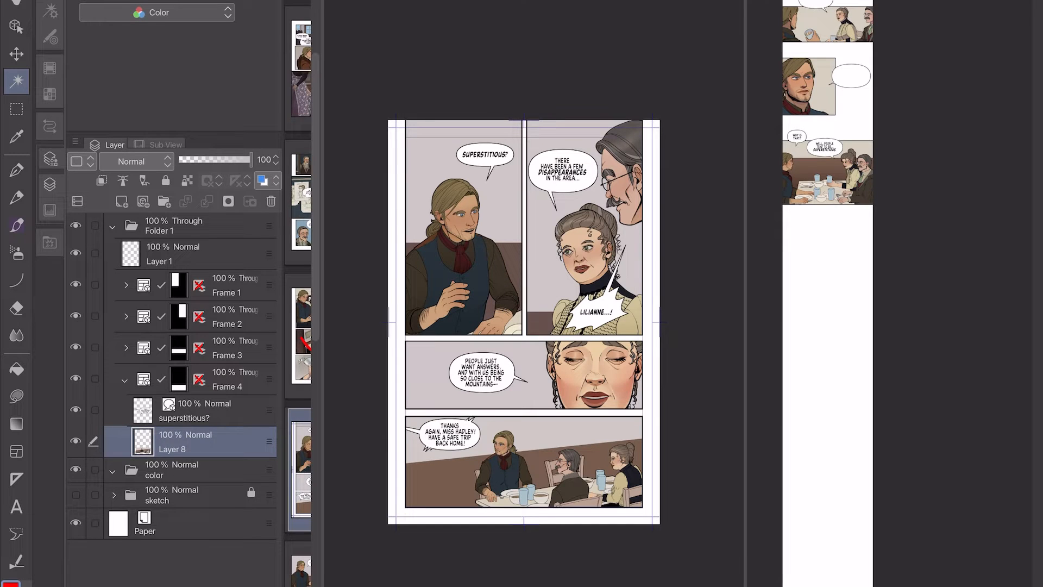
pyautogui.click(124, 379)
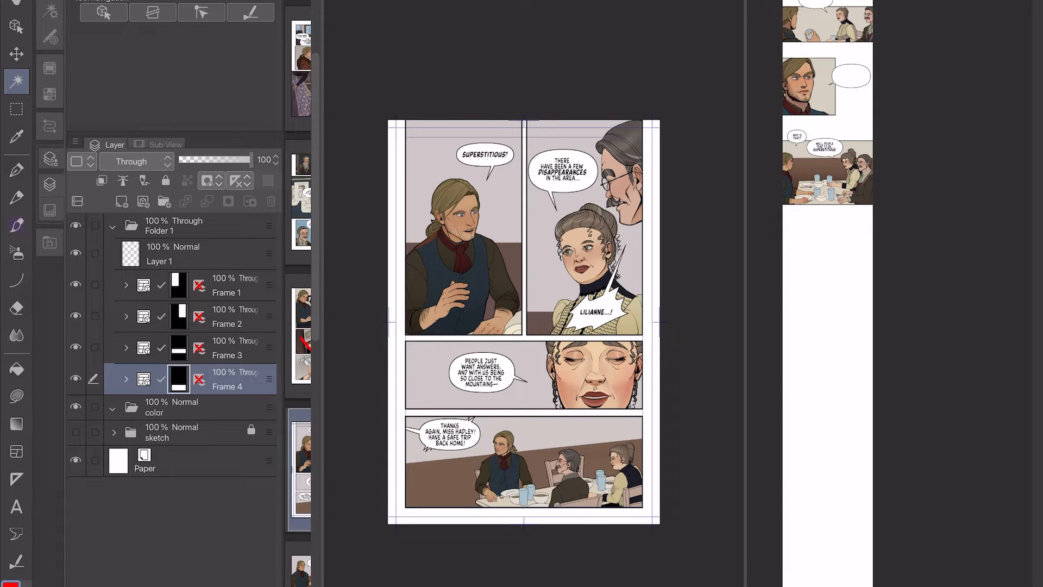
# Delete the empty color folder.
pyautogui.click(195, 408)
pyautogui.click(271, 201)
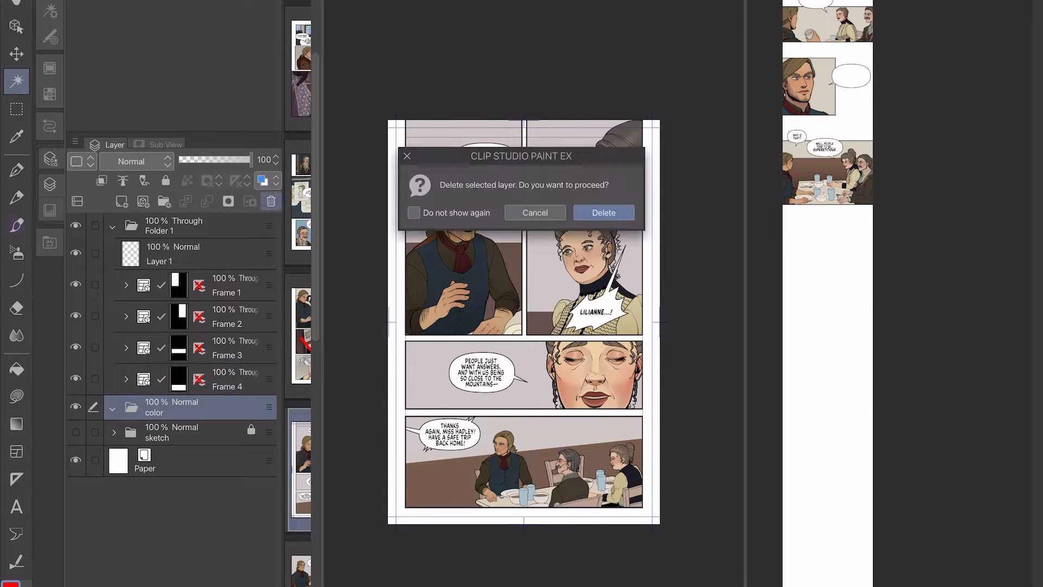
pyautogui.press('Return')
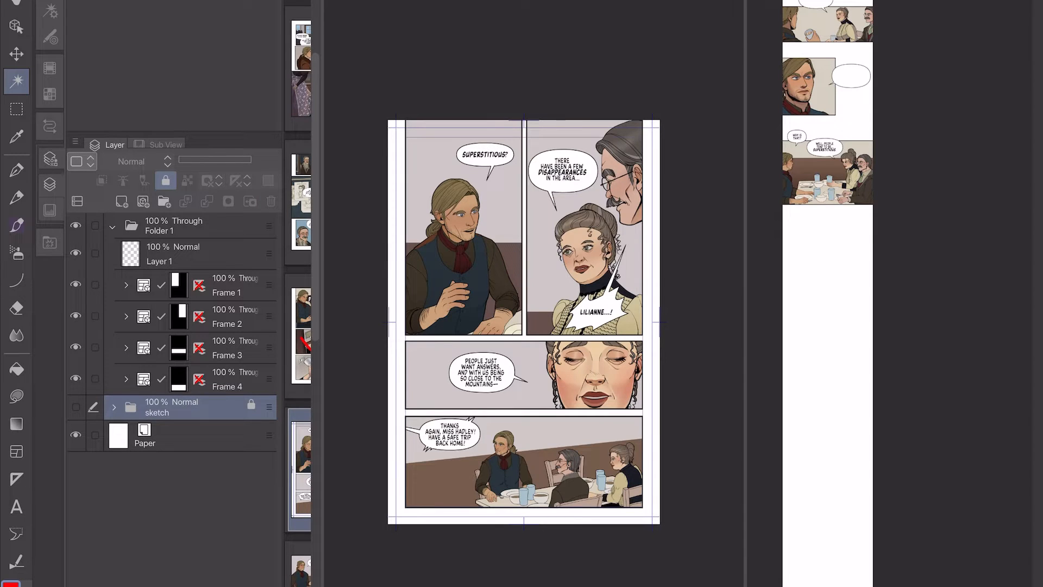
# Try to copy a rectangular area of Layer 1 around the first panel's face into Frame 1 above Layer 10.
pyautogui.click(204, 253)
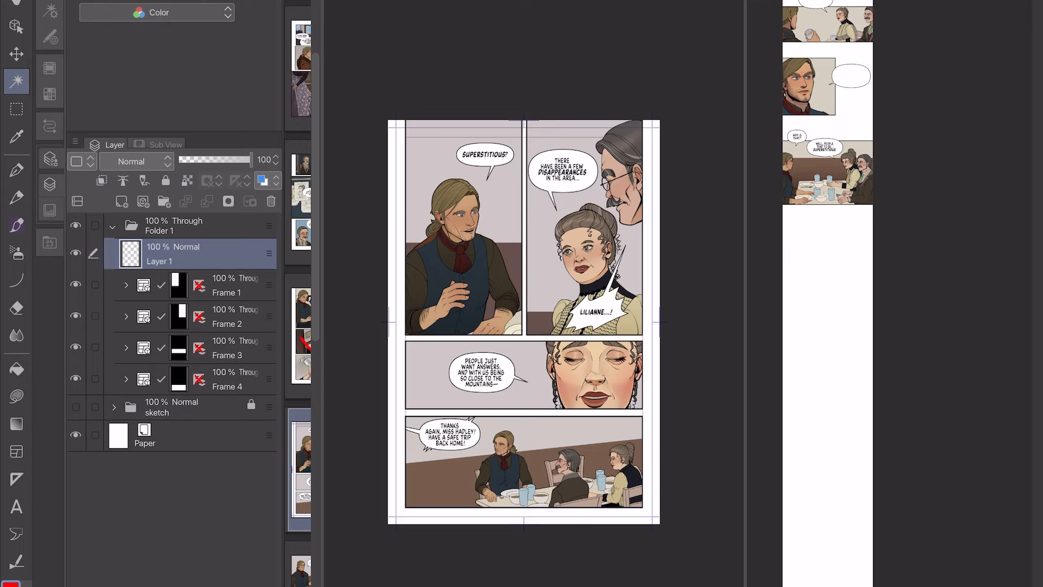
pyautogui.click(126, 284)
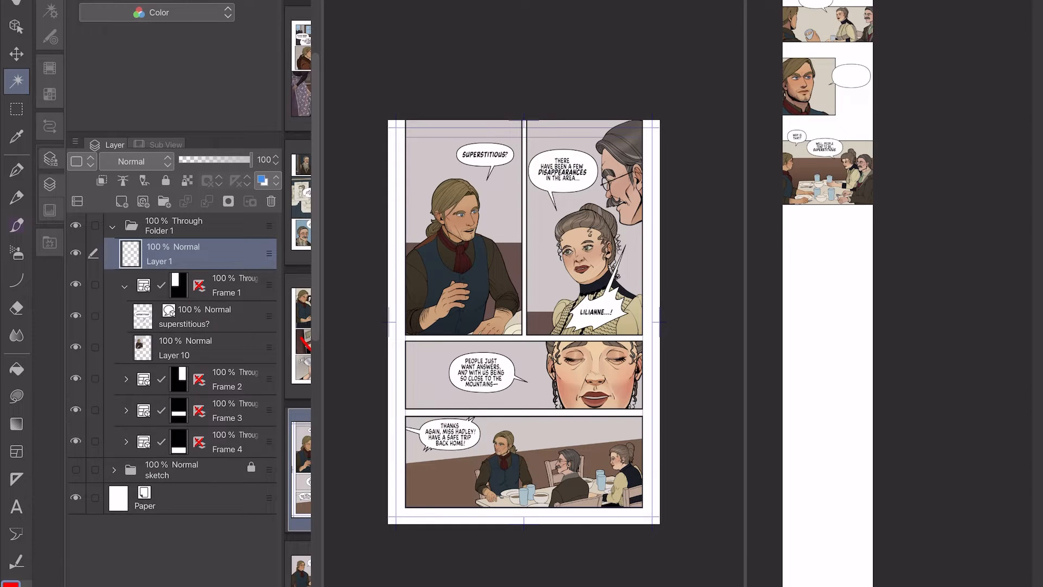
pyautogui.press('m')
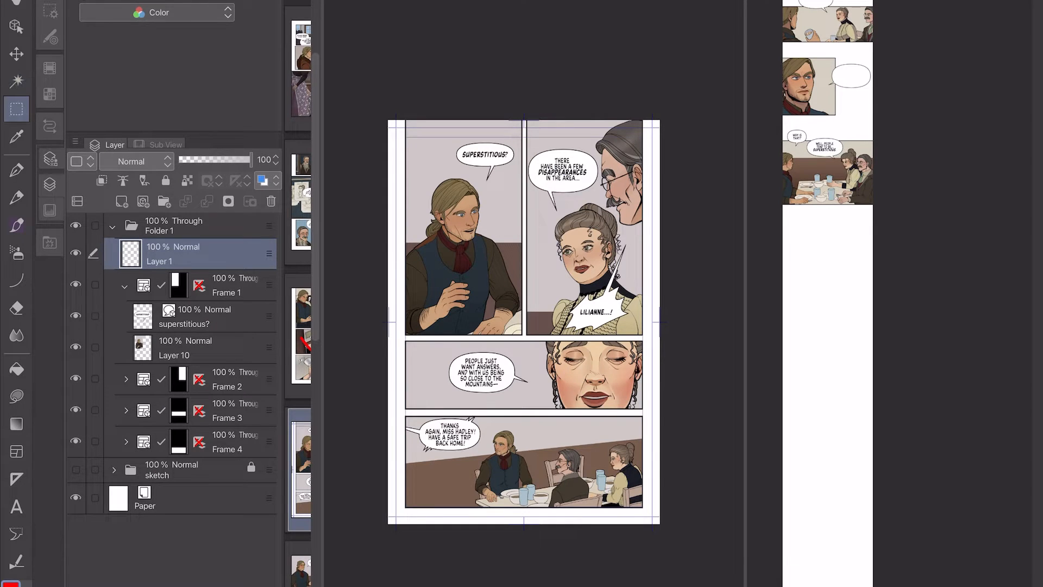
pyautogui.moveTo(388, 189); pyautogui.dragTo(506, 237)
pyautogui.click(186, 347)
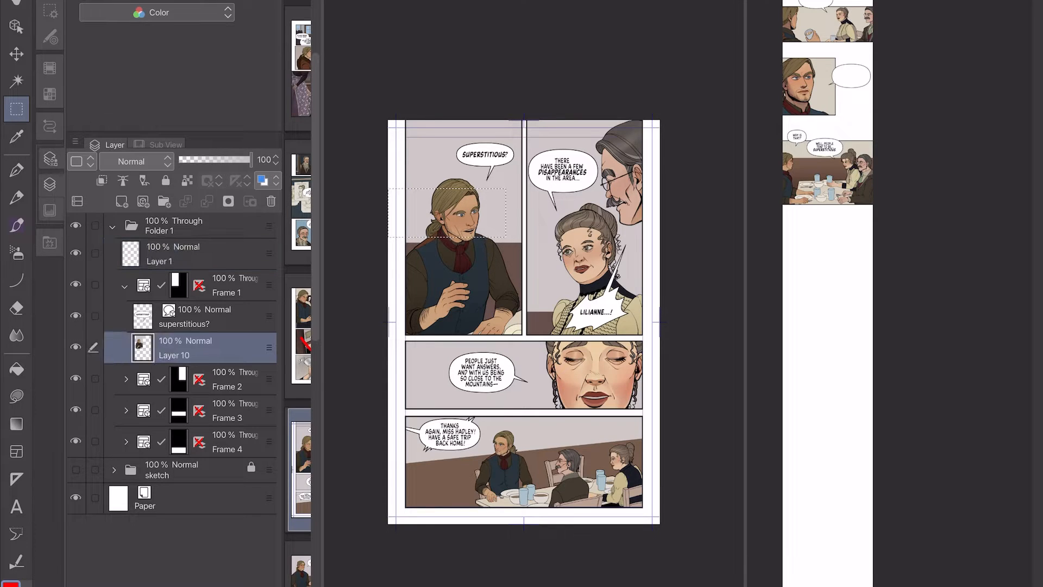
pyautogui.hotkey('ctrl', 'v')
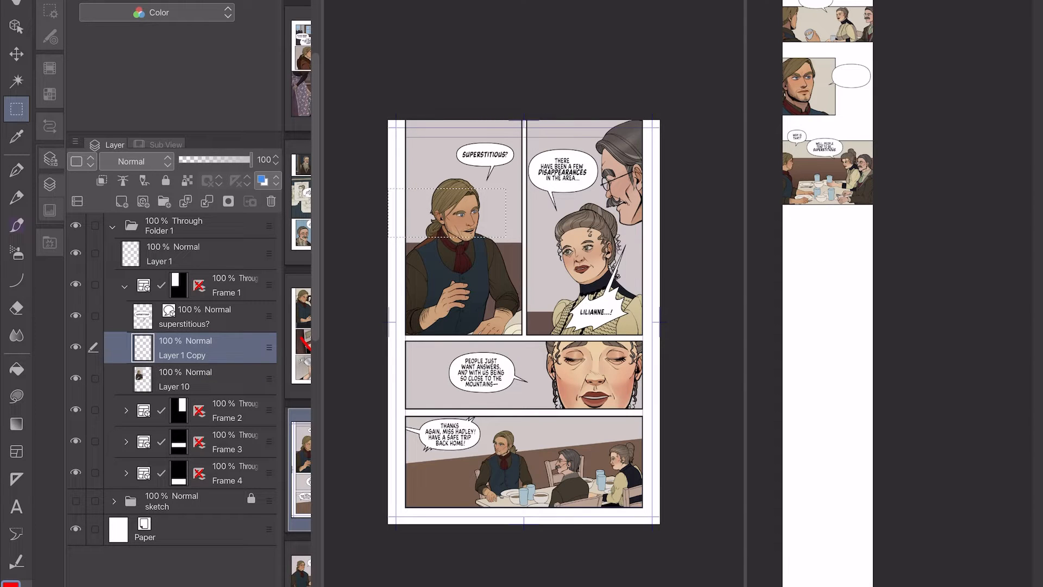
pyautogui.hotkey('ctrl', 'z')
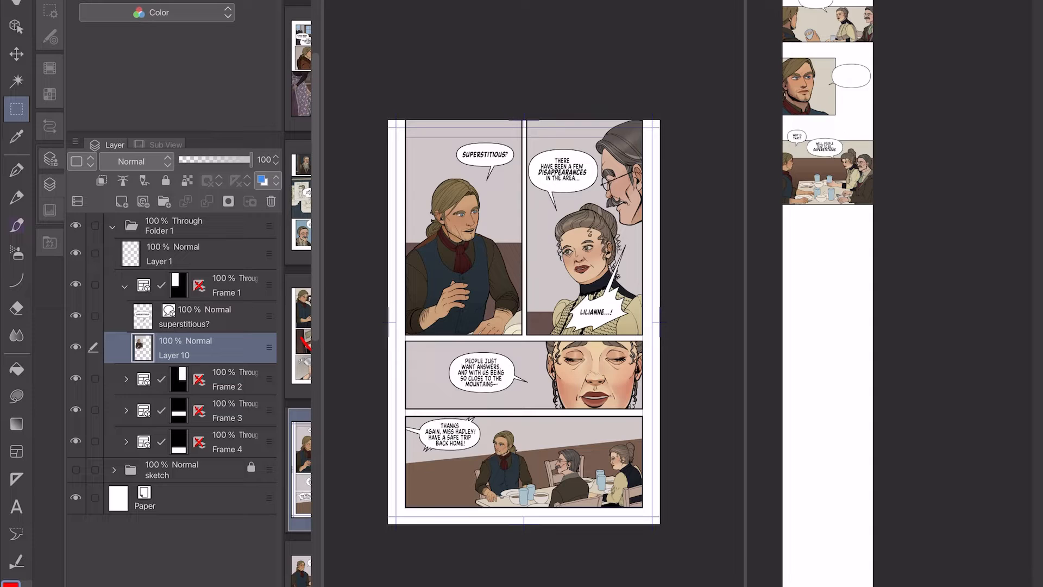
# Check what Layer 1 contributes, move it into Frame 2 above Layer 6, and delete it.
pyautogui.click(185, 254)
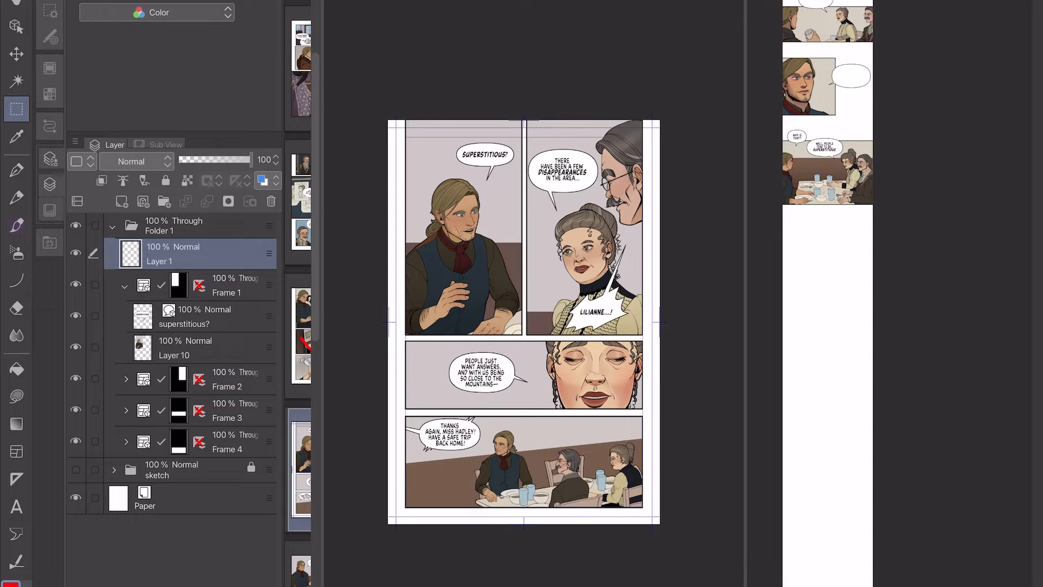
pyautogui.click(75, 253)
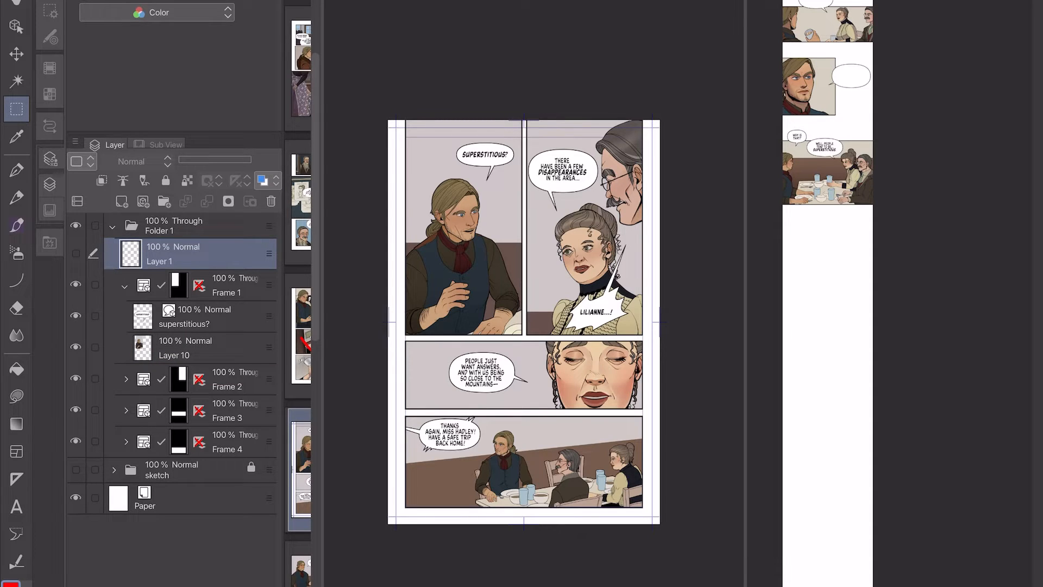
pyautogui.click(76, 253)
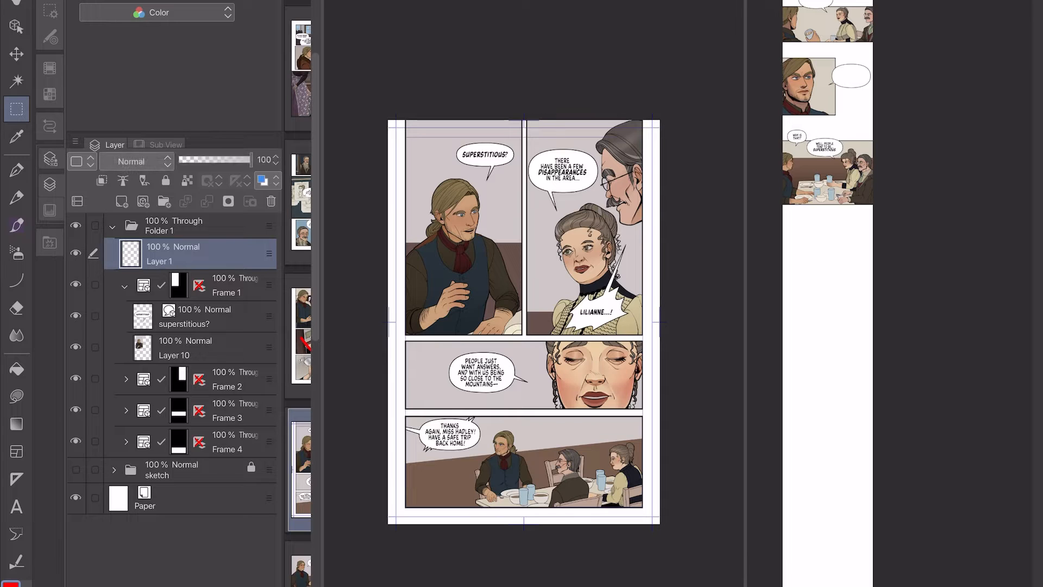
pyautogui.click(125, 286)
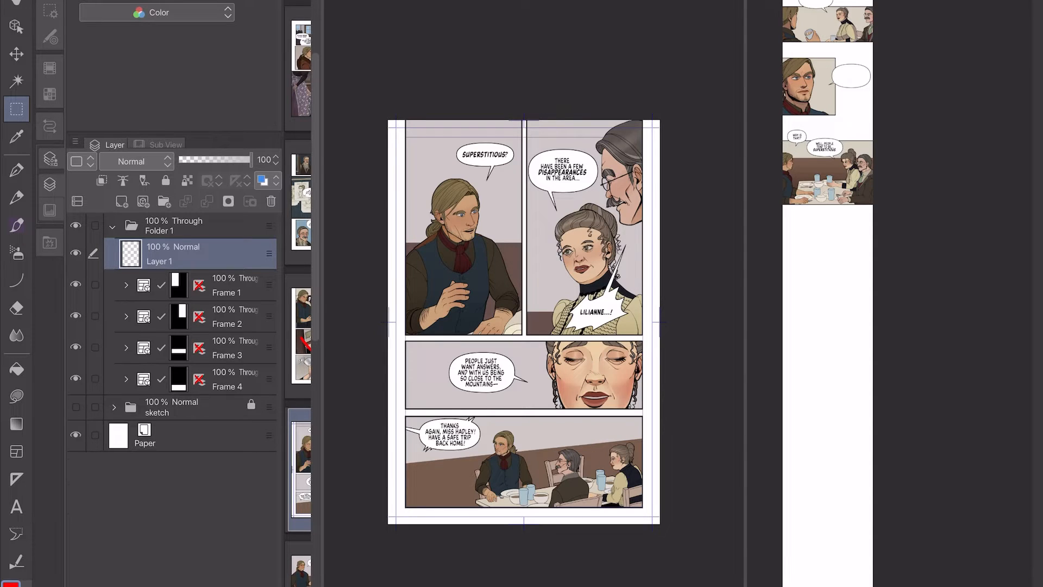
pyautogui.click(126, 317)
pyautogui.moveTo(218, 253); pyautogui.dragTo(217, 363)
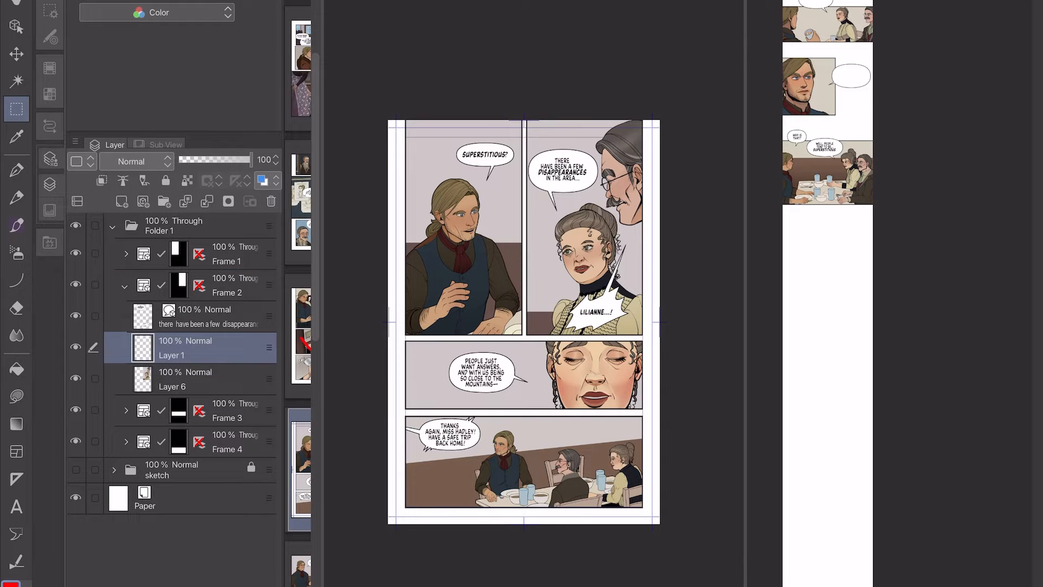
pyautogui.click(271, 201)
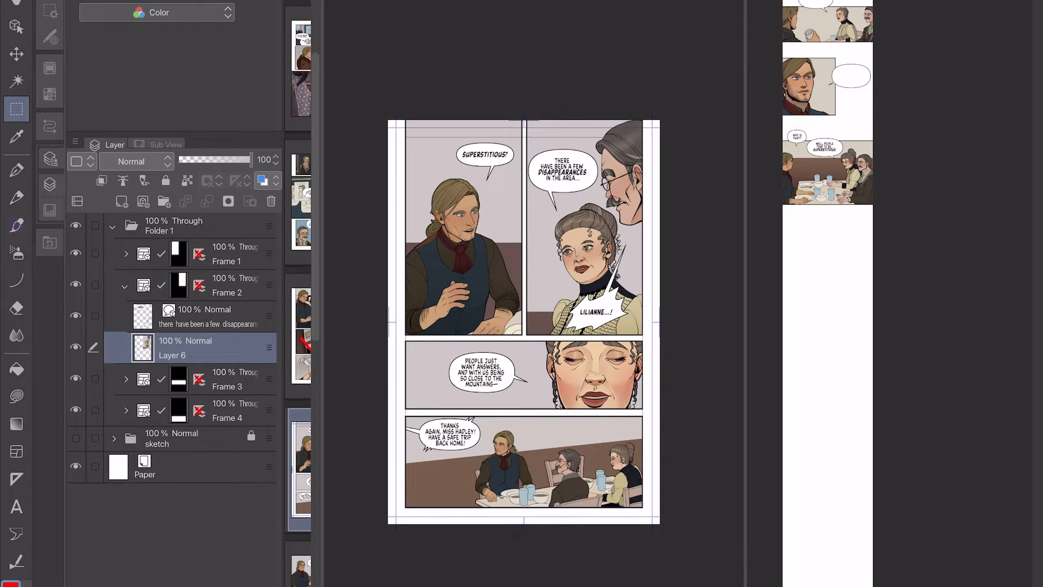
pyautogui.click(125, 285)
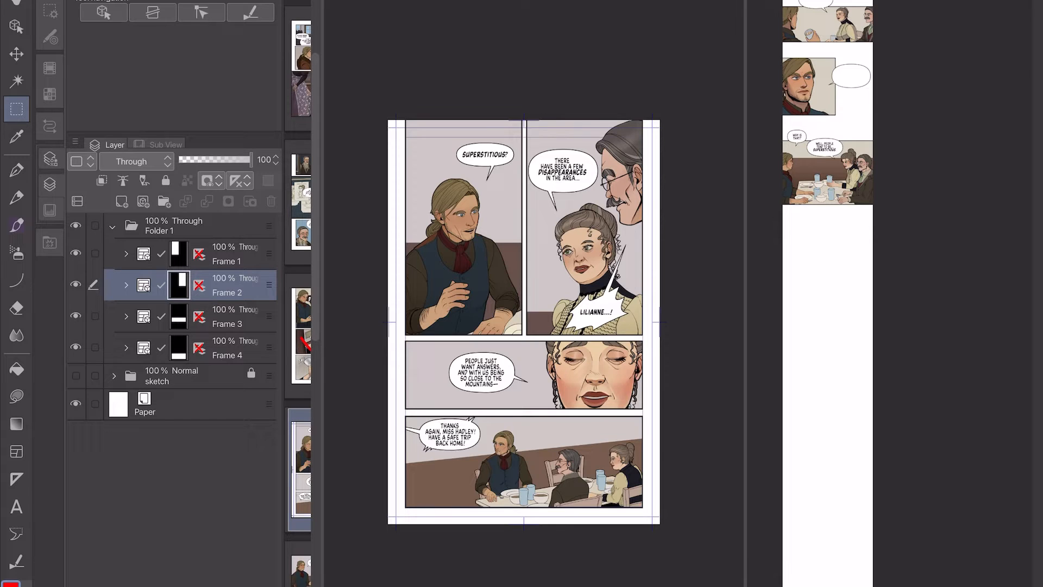
# Select the Frame 1 folder, switch to the vertical webtoon canvas and widen its view beside the comic page.
pyautogui.click(231, 254)
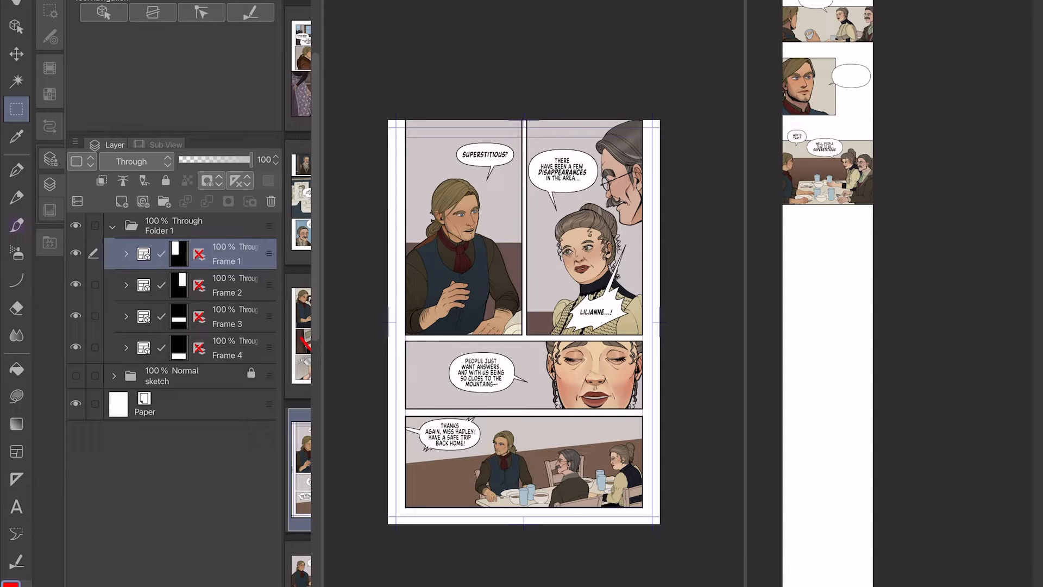
pyautogui.hotkey('ctrl', 'a')
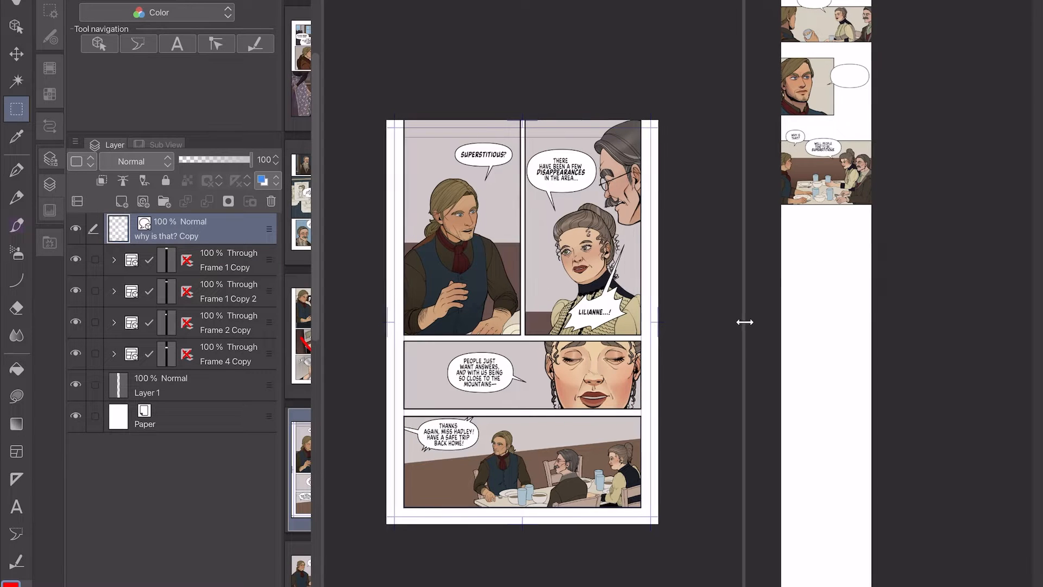
pyautogui.moveTo(744, 321); pyautogui.dragTo(571, 349)
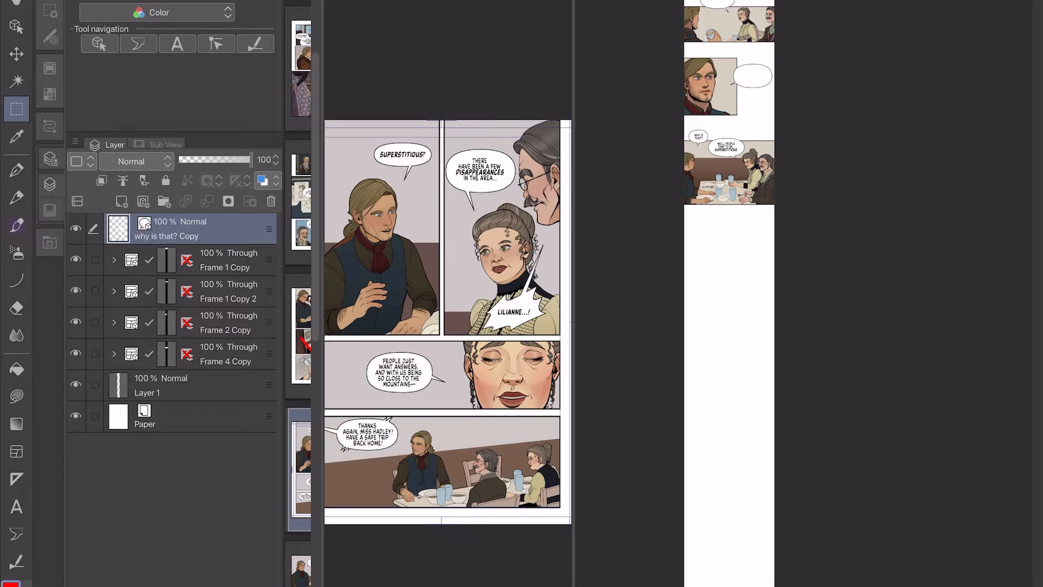
# Paste the copied Frame 1 folder directly above Layer 1 and move its artwork below the last panel on the webtoon canvas.
pyautogui.click(201, 385)
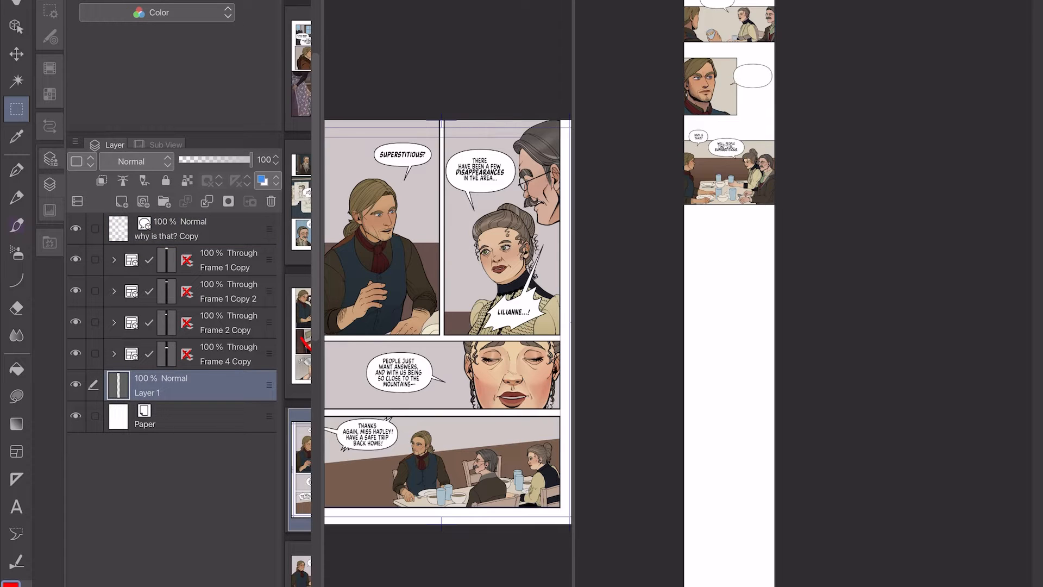
pyautogui.hotkey('ctrl', 'v')
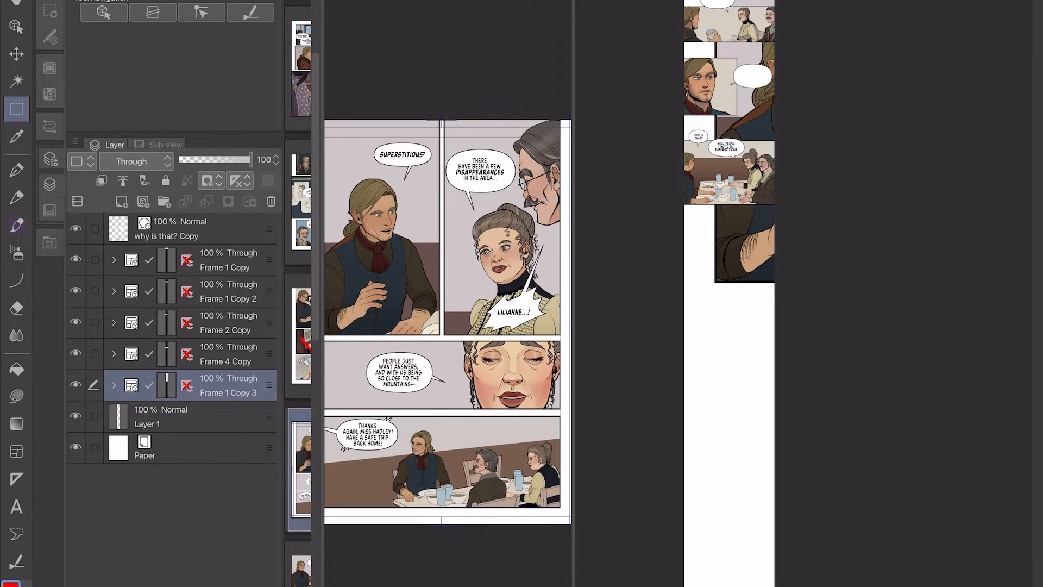
pyautogui.press('k')
pyautogui.moveTo(756, 239); pyautogui.dragTo(725, 513)
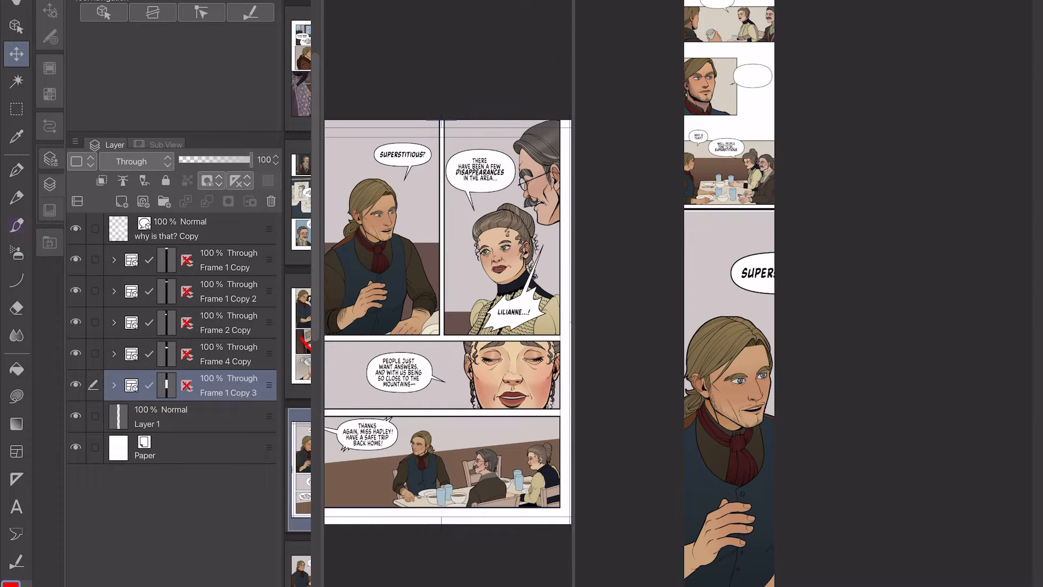
# Delete the layer mask from the "superstitious? Copy" text layer inside the pasted frame folder.
pyautogui.click(113, 385)
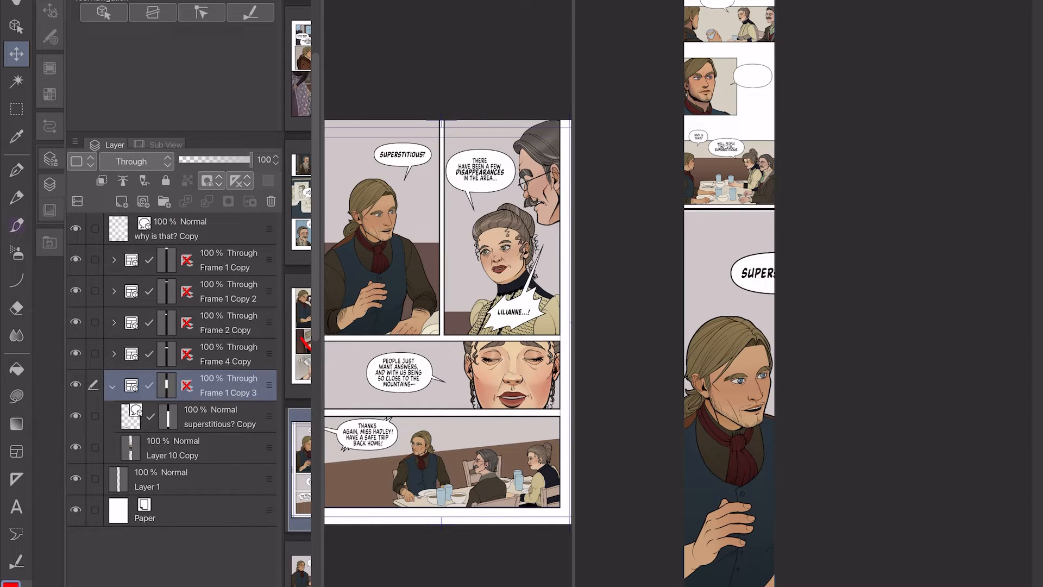
pyautogui.click(169, 417)
pyautogui.rightClick(169, 416)
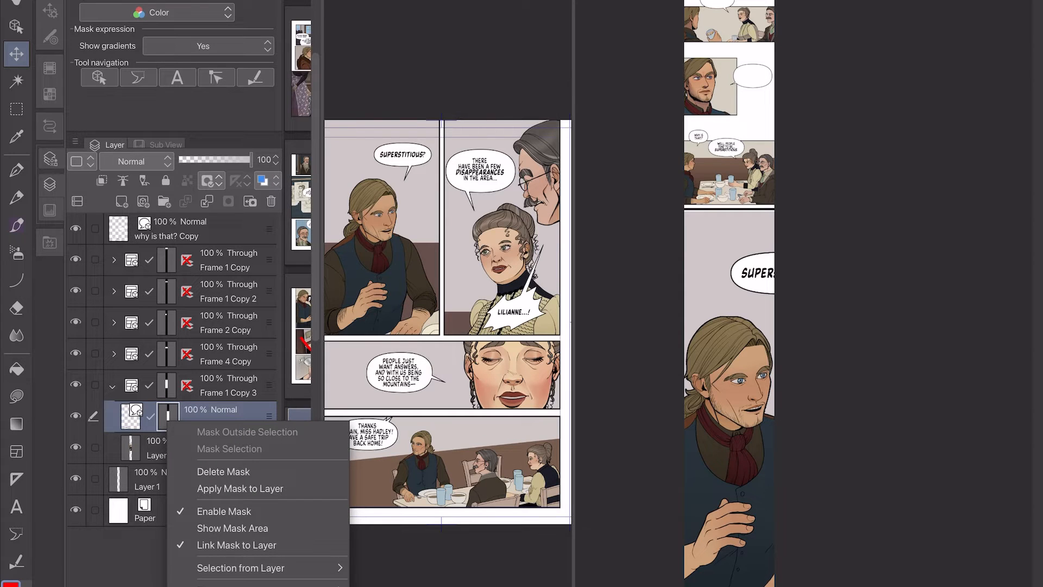
pyautogui.click(223, 471)
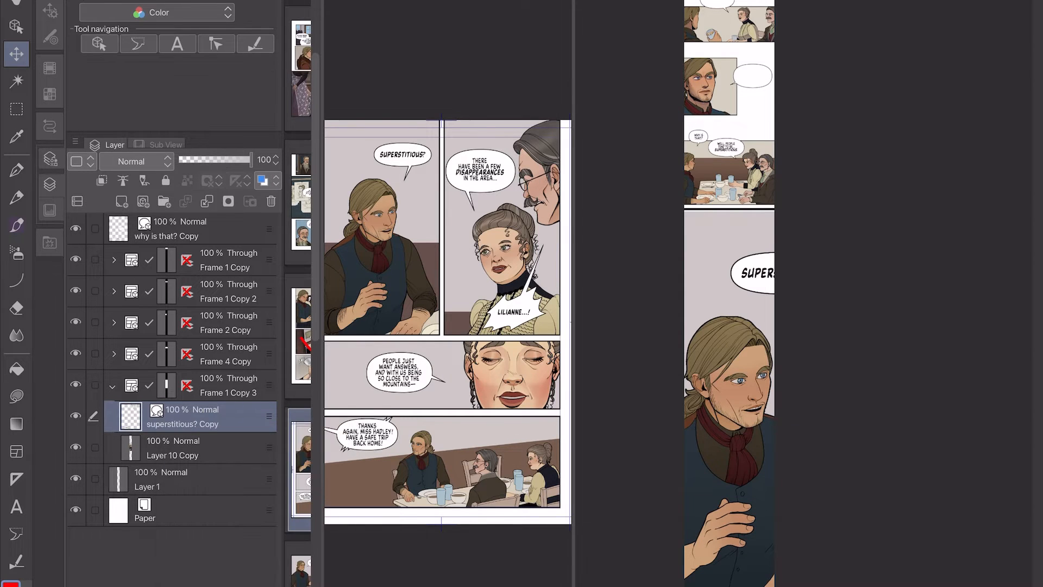
# Scale the whole pasted frame folder down to fit within the canvas width and place it just below the dinner table panel.
pyautogui.scroll(-4, 740, 294)
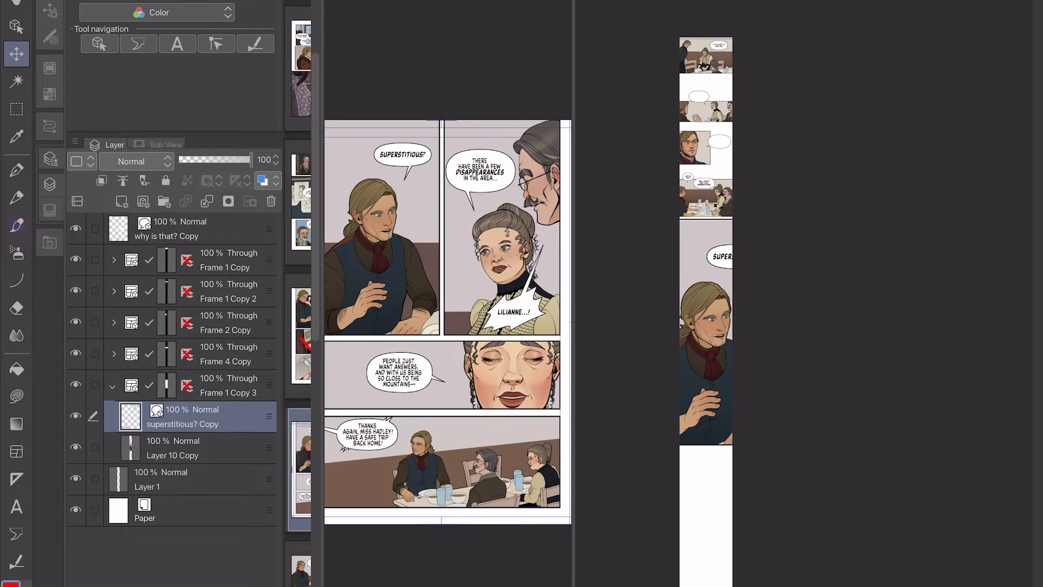
pyautogui.click(228, 386)
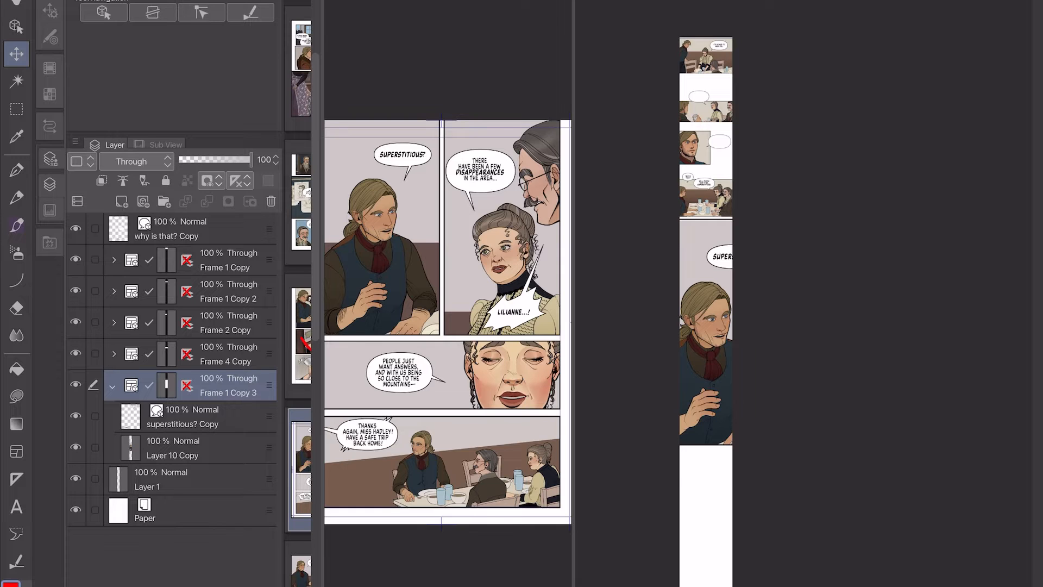
pyautogui.hotkey('ctrl', 't')
pyautogui.moveTo(775, 218); pyautogui.dragTo(733, 260)
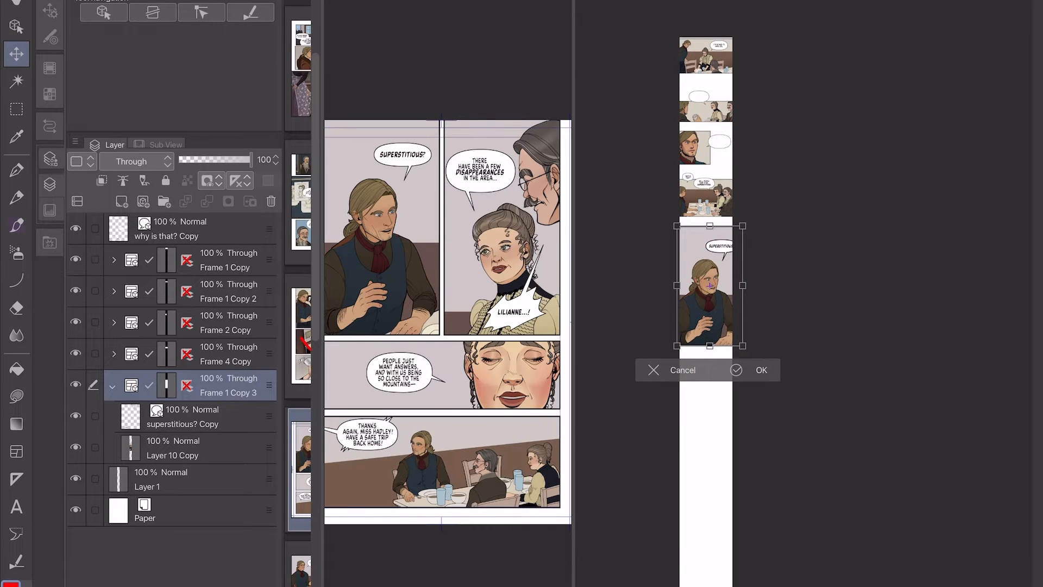
pyautogui.scroll(4, 733, 260)
pyautogui.moveTo(766, 202); pyautogui.dragTo(713, 268)
pyautogui.moveTo(704, 360); pyautogui.dragTo(719, 297)
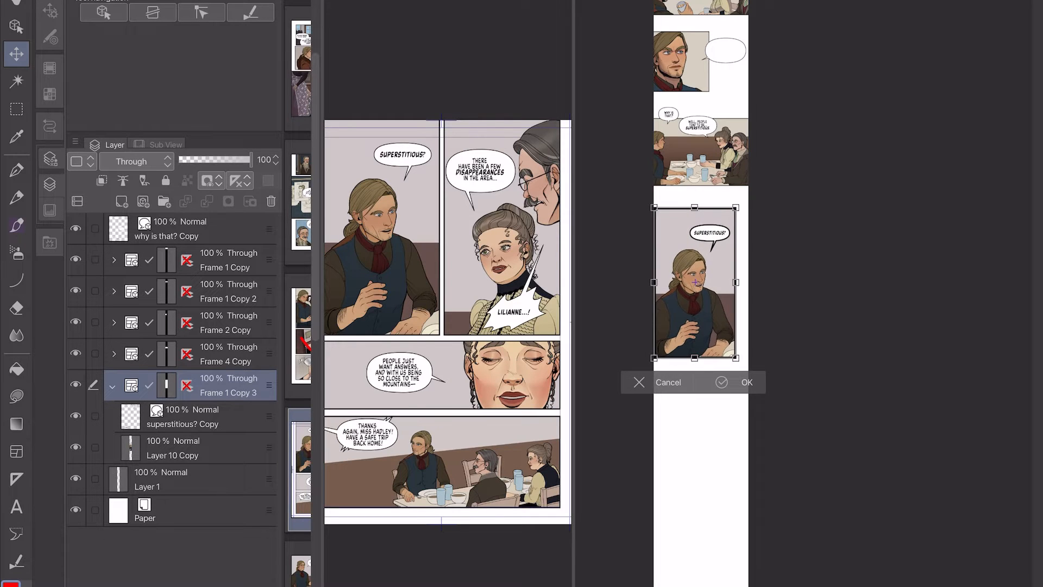
# Nudge the transformed panel left until its left border sits just outside the canvas edge.
pyautogui.scroll(5, 695, 296)
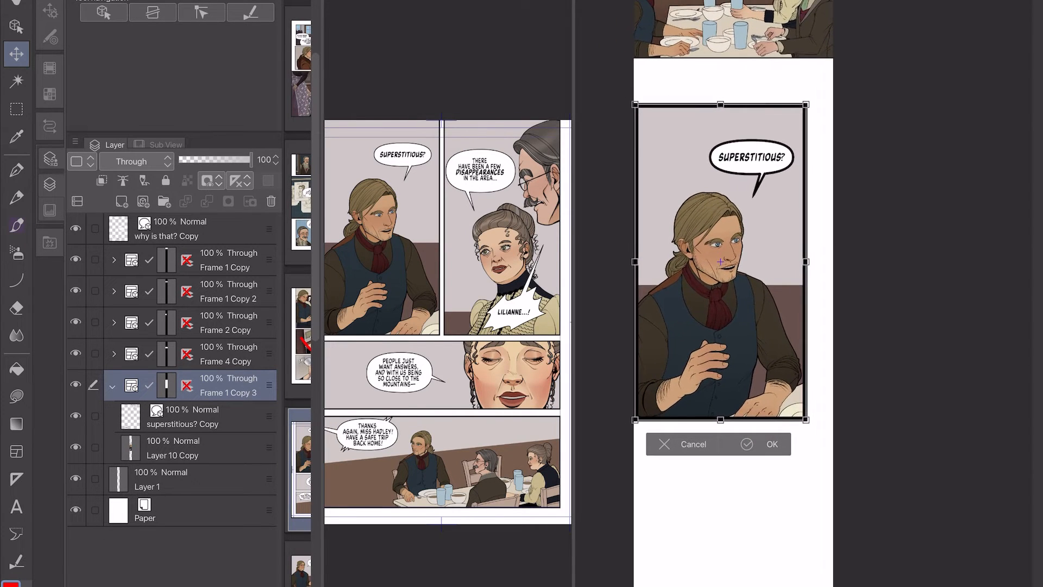
pyautogui.press('Left')
pyautogui.press('Left')
pyautogui.press('Left')
pyautogui.press('Left')
pyautogui.press('Left')
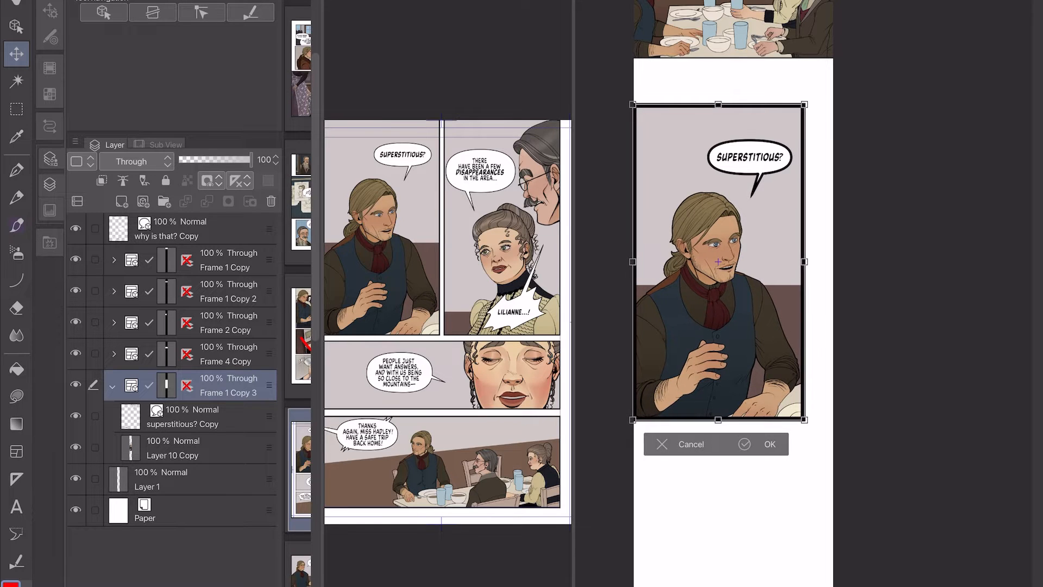
pyautogui.press('Left')
pyautogui.press('Left')
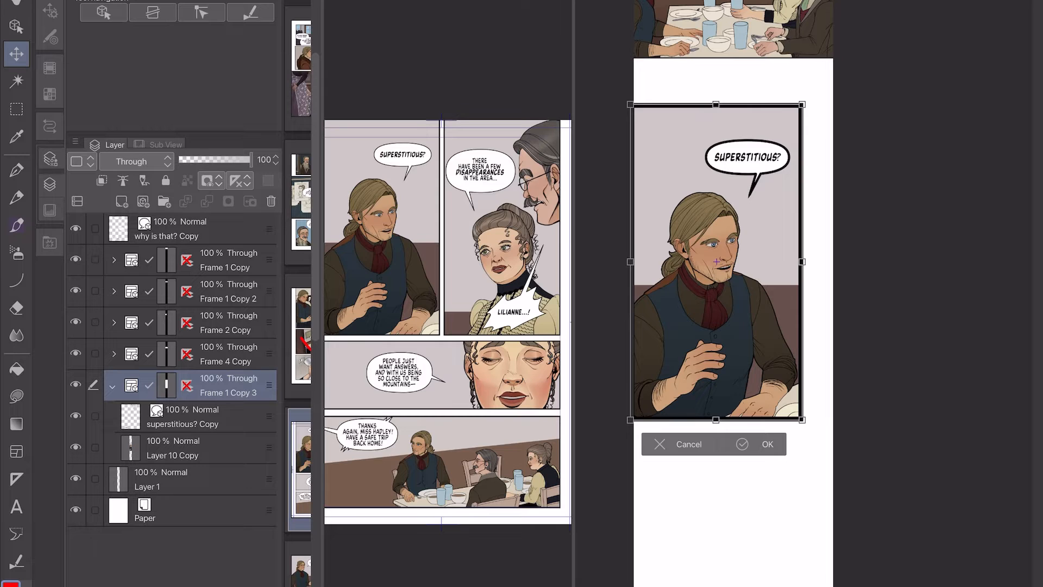
# Shrink the panel to about 70% of the canvas width, keeping its left border off the canvas, and apply the transformation.
pyautogui.moveTo(716, 420); pyautogui.dragTo(717, 386)
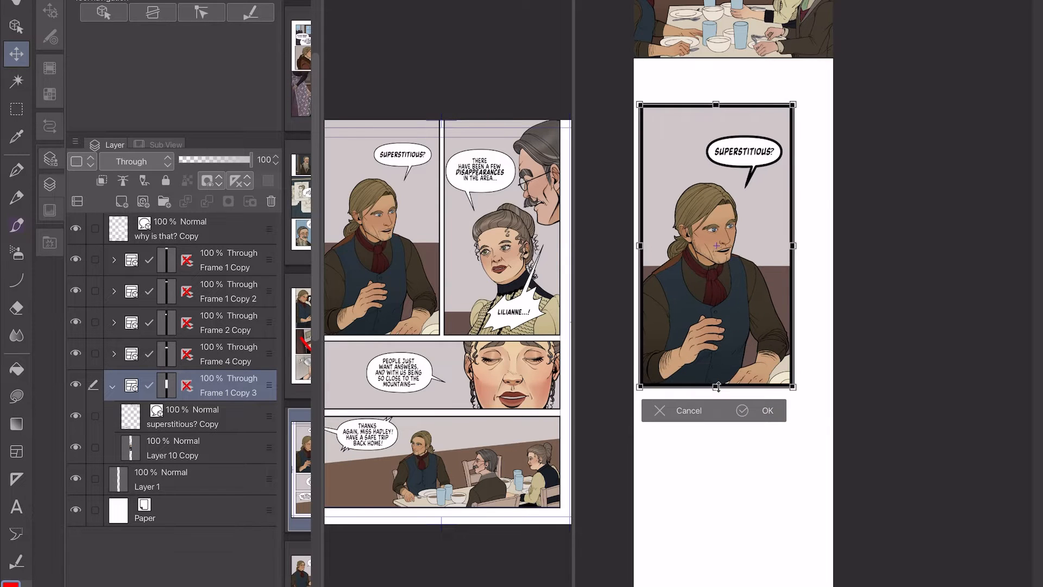
pyautogui.hotkey('ctrl', 'z')
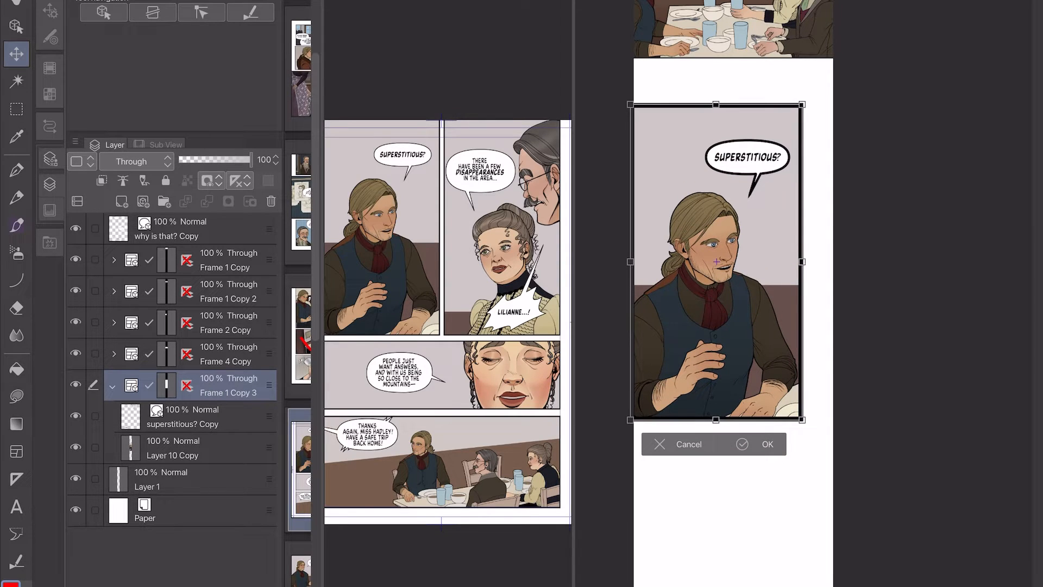
pyautogui.moveTo(802, 261); pyautogui.dragTo(772, 275)
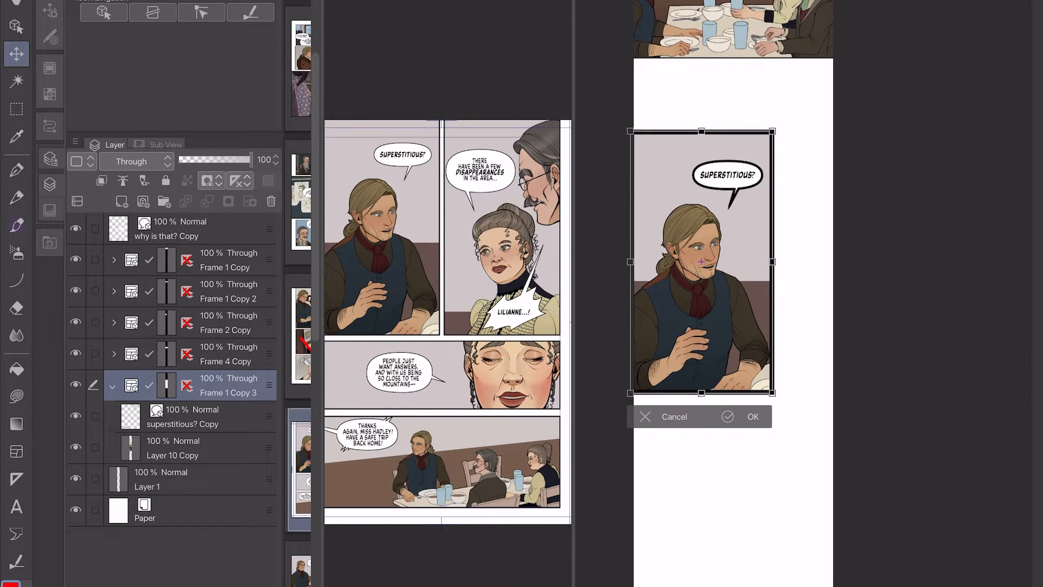
pyautogui.press('Return')
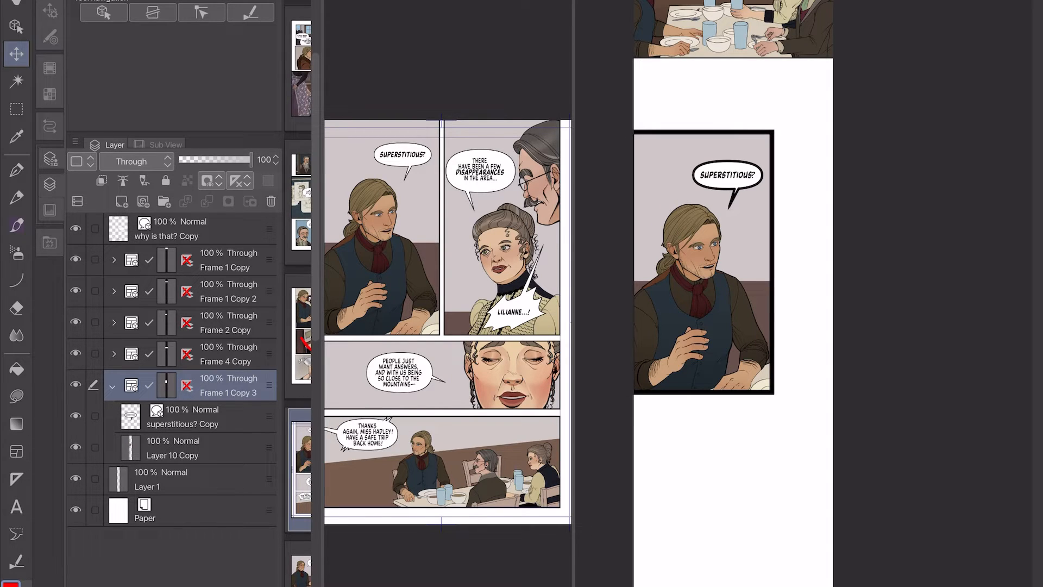
# Thin the new panel's frame border to match the other panels and lower its top edge to close the white gap above the artwork.
pyautogui.press('o')
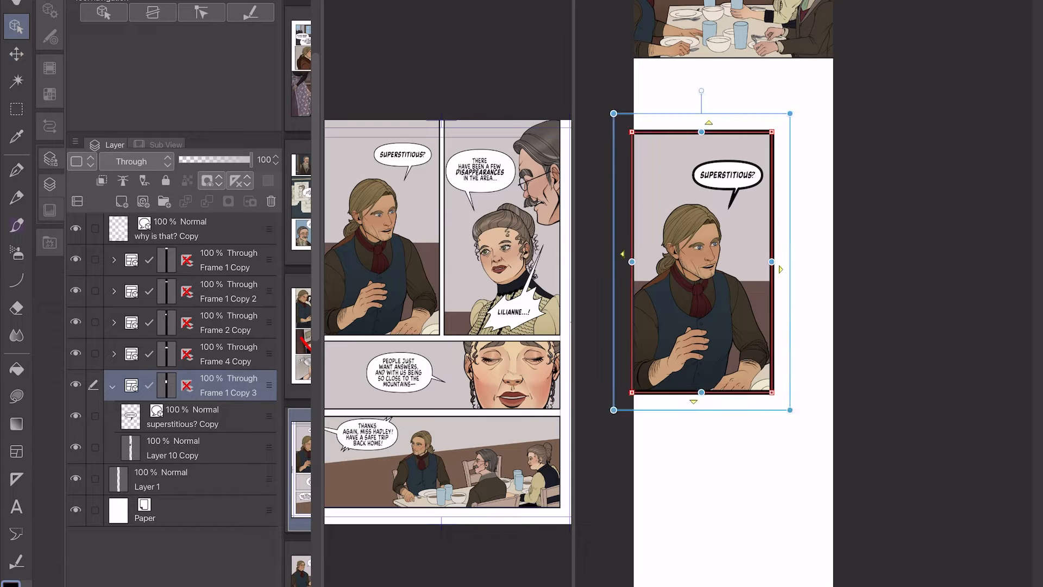
pyautogui.click(49, 10)
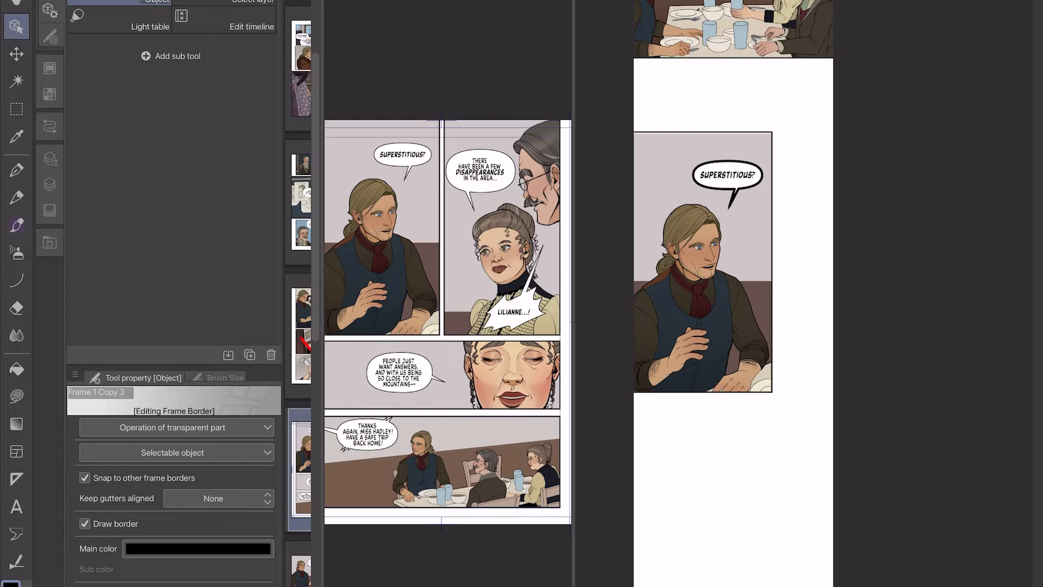
pyautogui.scroll(5, 701, 163)
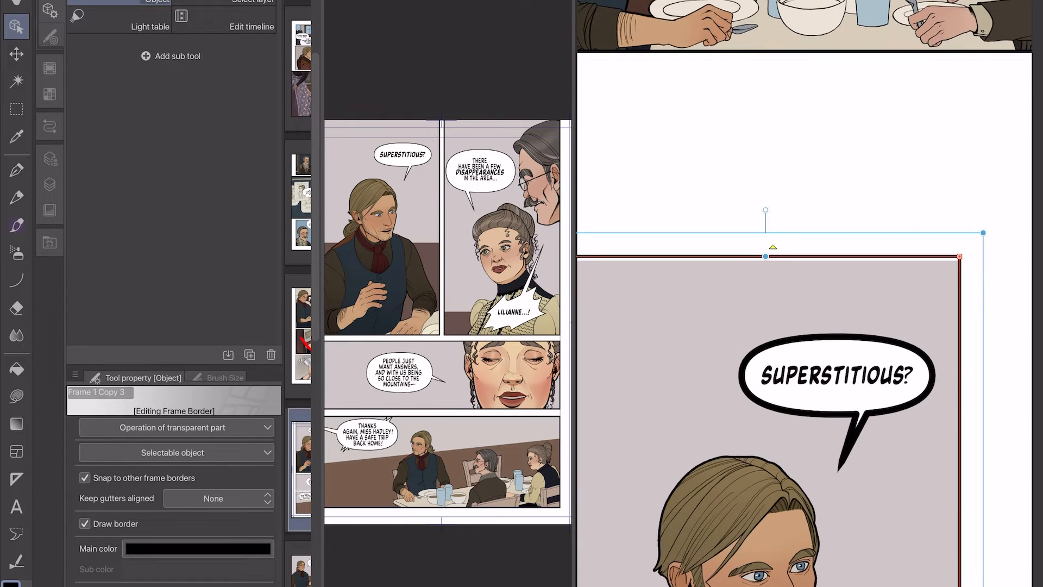
pyautogui.scroll(3, 766, 258)
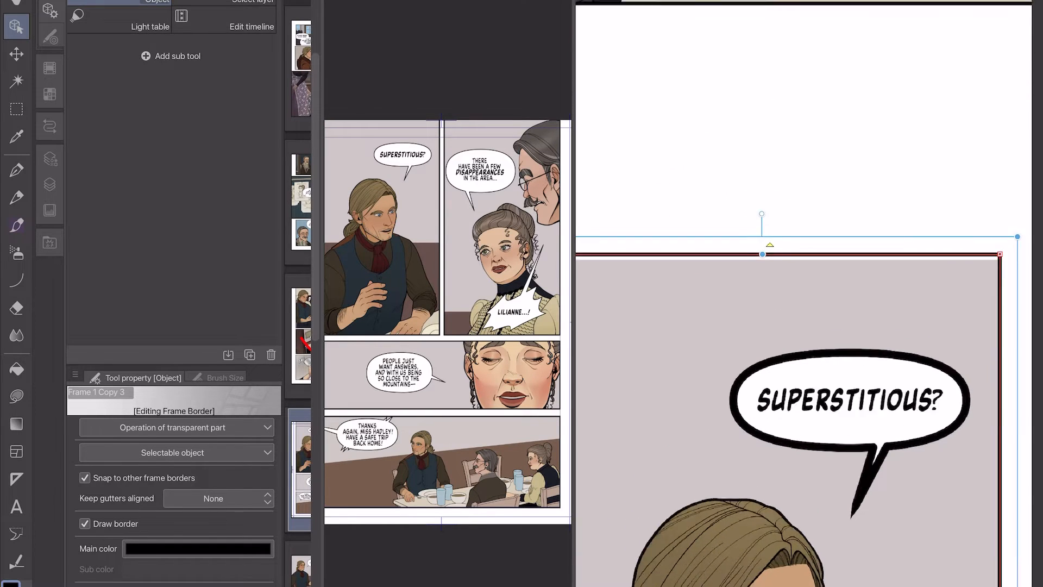
pyautogui.scroll(2, 767, 263)
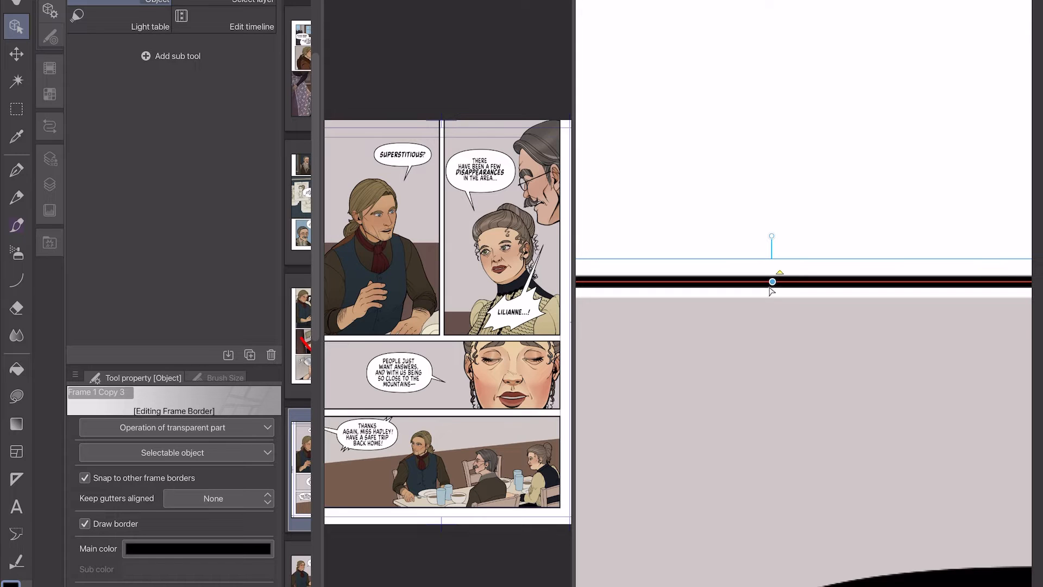
pyautogui.moveTo(769, 286); pyautogui.dragTo(767, 296)
pyautogui.scroll(-3, 804, 304)
pyautogui.scroll(-5, 804, 304)
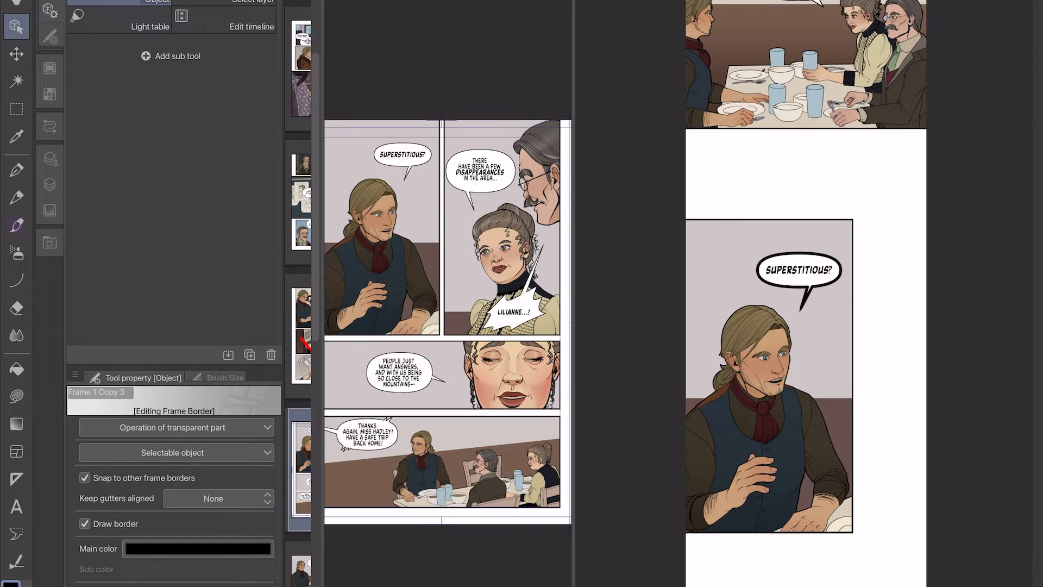
# Set the "Superstitious?" text size to 15 and center the text inside its speech balloon.
pyautogui.click(799, 270)
pyautogui.click(239, 487)
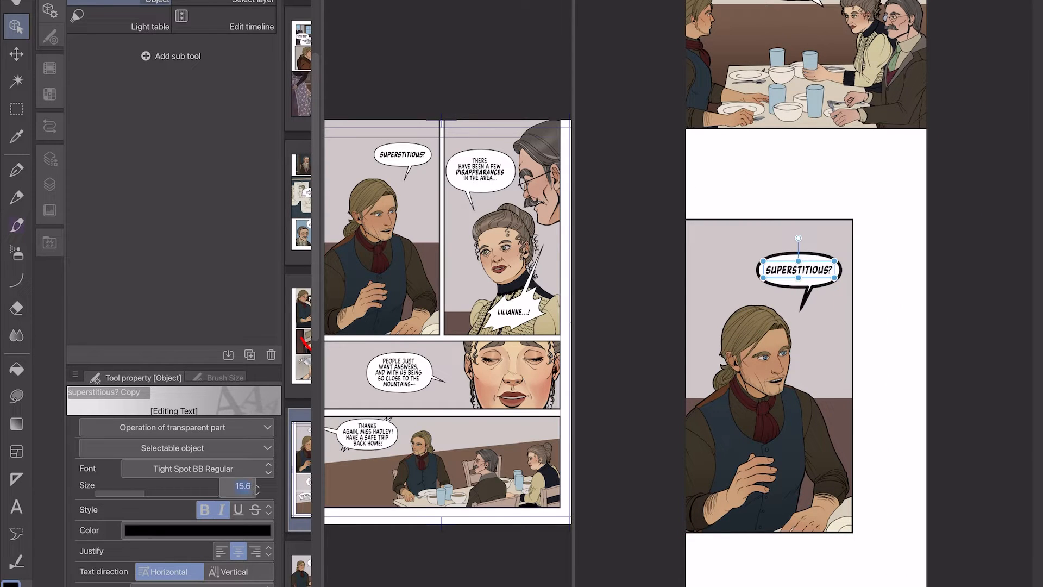
pyautogui.write('15')
pyautogui.press('Return')
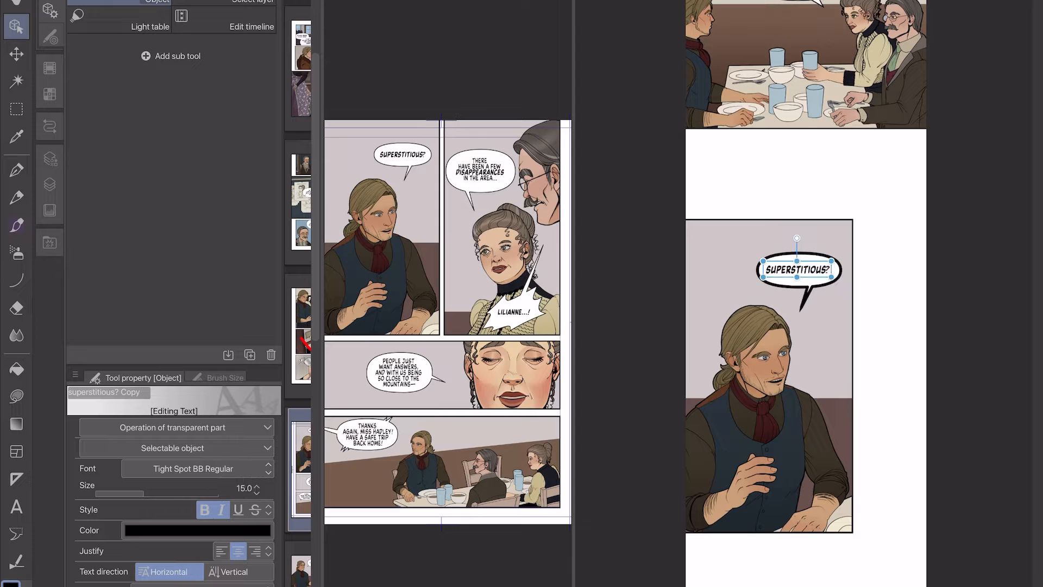
pyautogui.scroll(3, 819, 286)
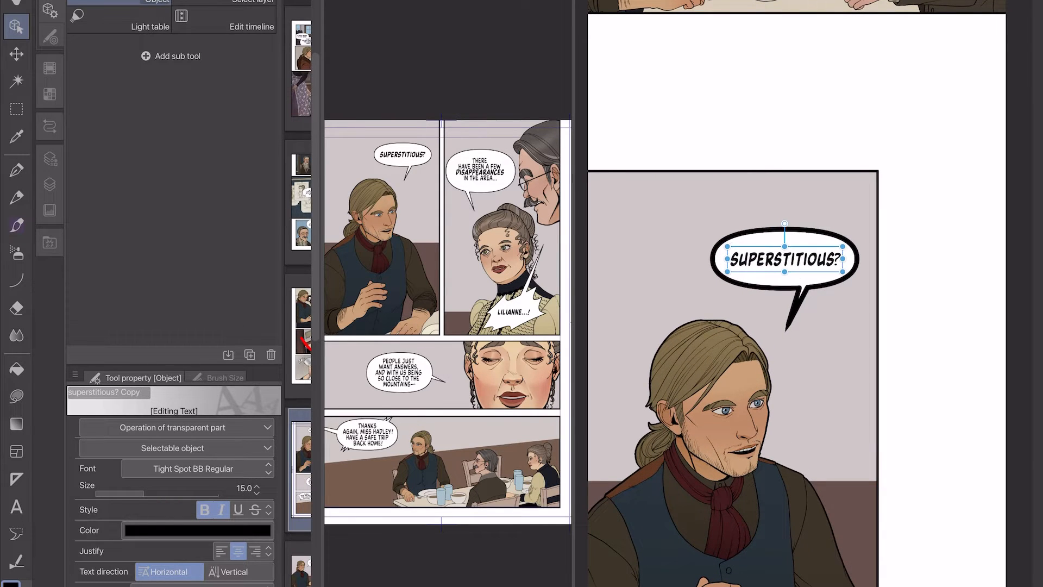
pyautogui.moveTo(784, 258); pyautogui.dragTo(784, 258)
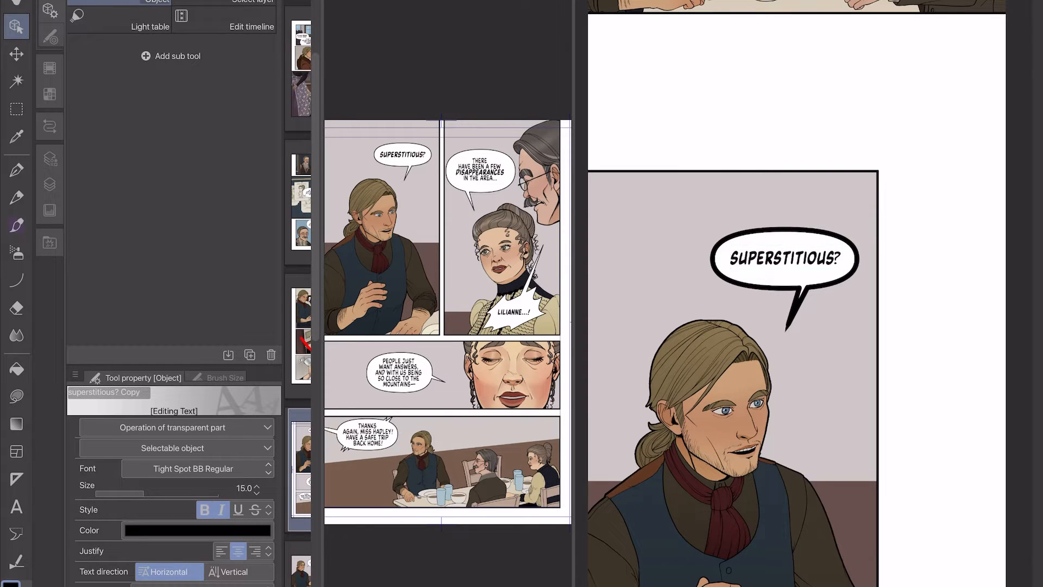
pyautogui.click(796, 301)
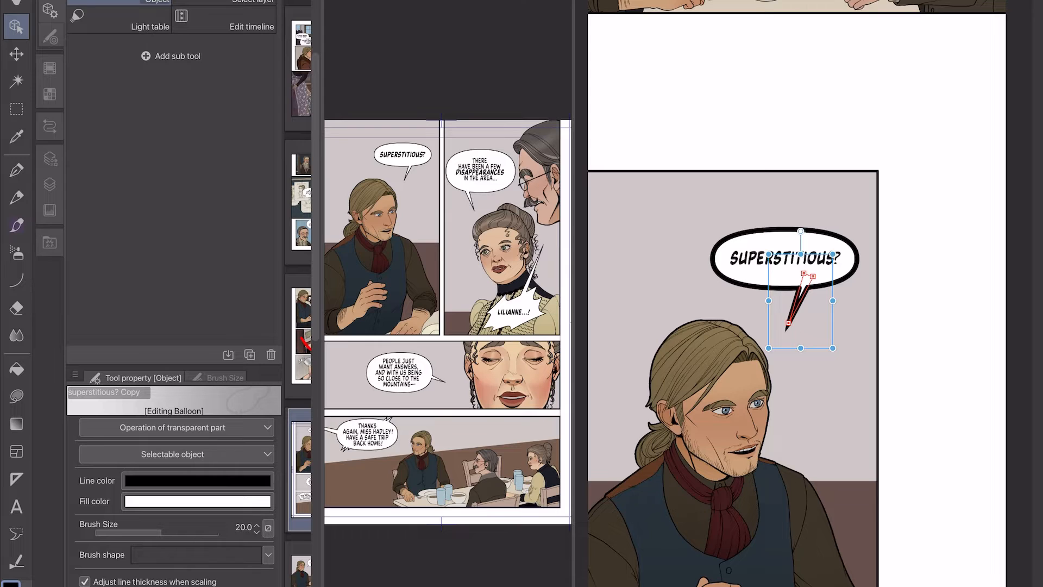
pyautogui.moveTo(785, 258); pyautogui.dragTo(783, 257)
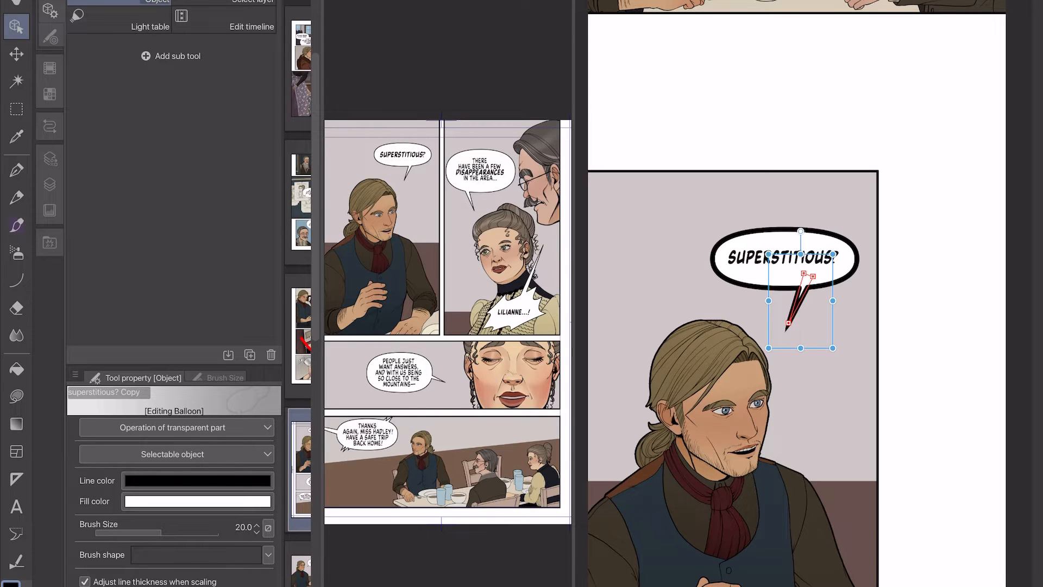
pyautogui.hotkey('ctrl', 'z')
pyautogui.hotkey('ctrl', 'd')
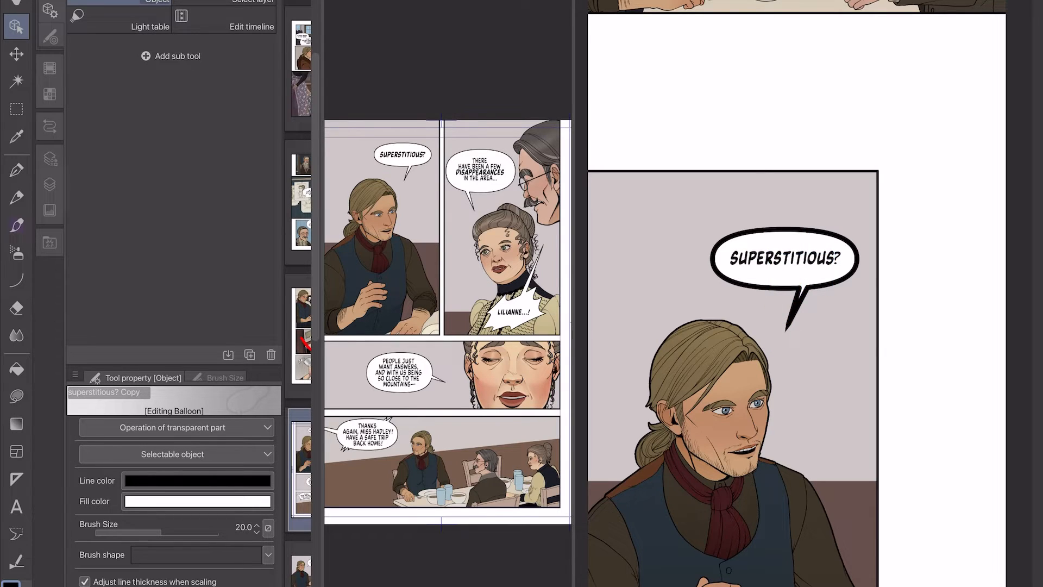
# Select the "Superstitious?" balloon together with its tail and set their outline brush size to 7.
pyautogui.click(785, 283)
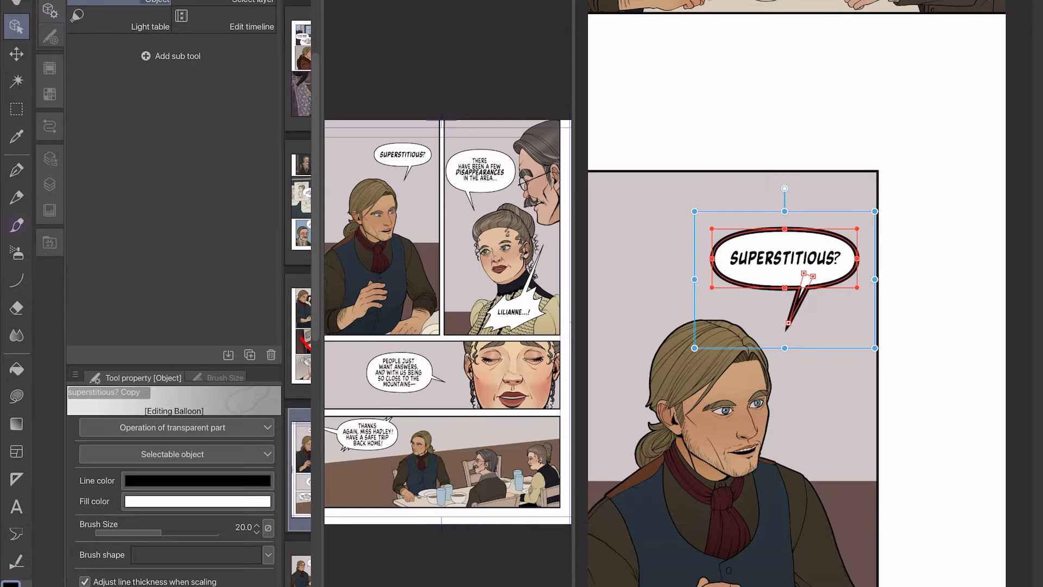
pyautogui.click(248, 525)
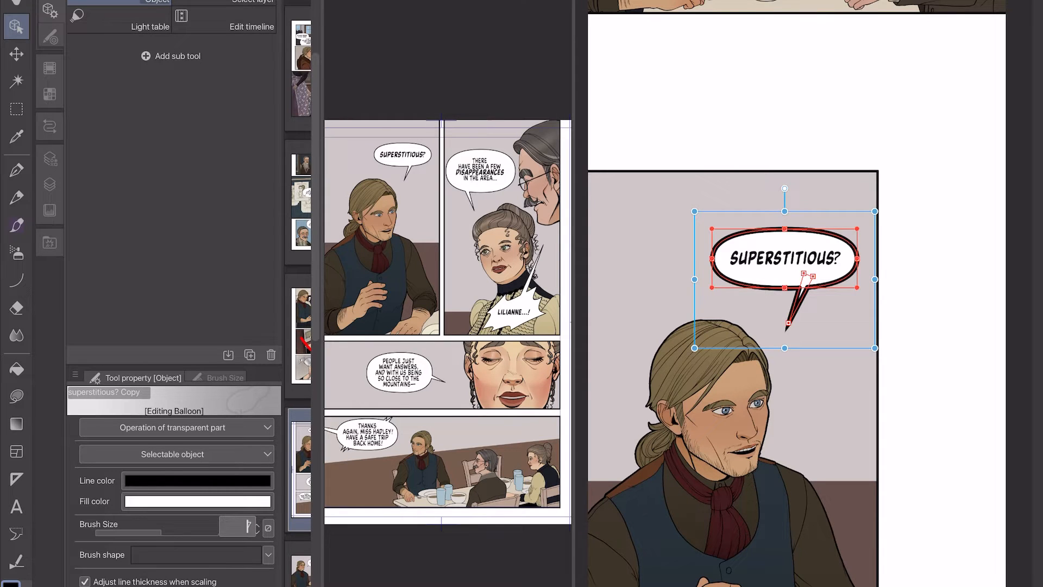
pyautogui.write('7')
pyautogui.press('Return')
# Hide the transferred "Superstitious?" panel's frame folder, Frame 1, on the source comic page.
pyautogui.scroll(-5, 822, 261)
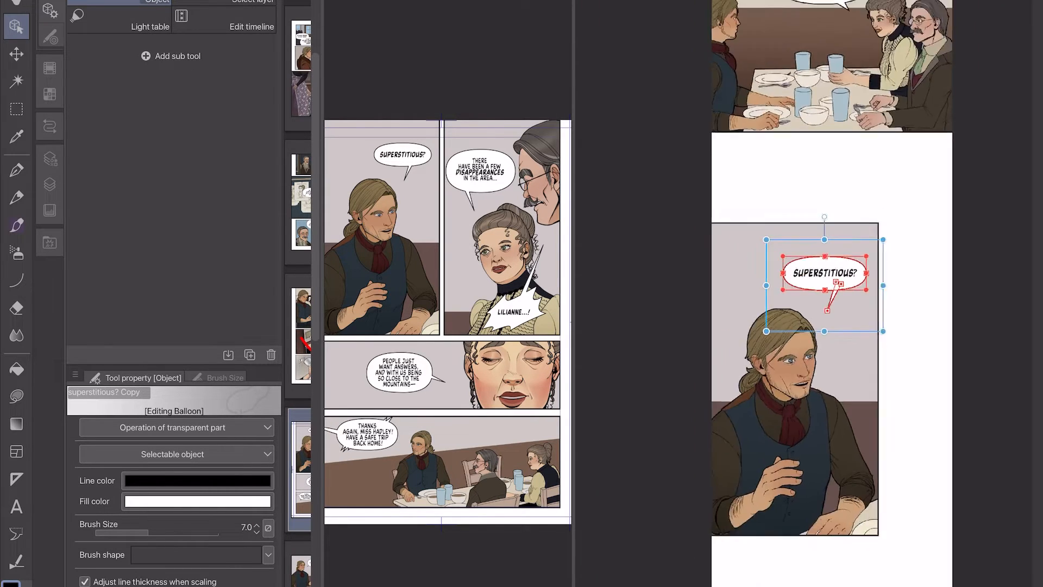
pyautogui.scroll(-4, 804, 293)
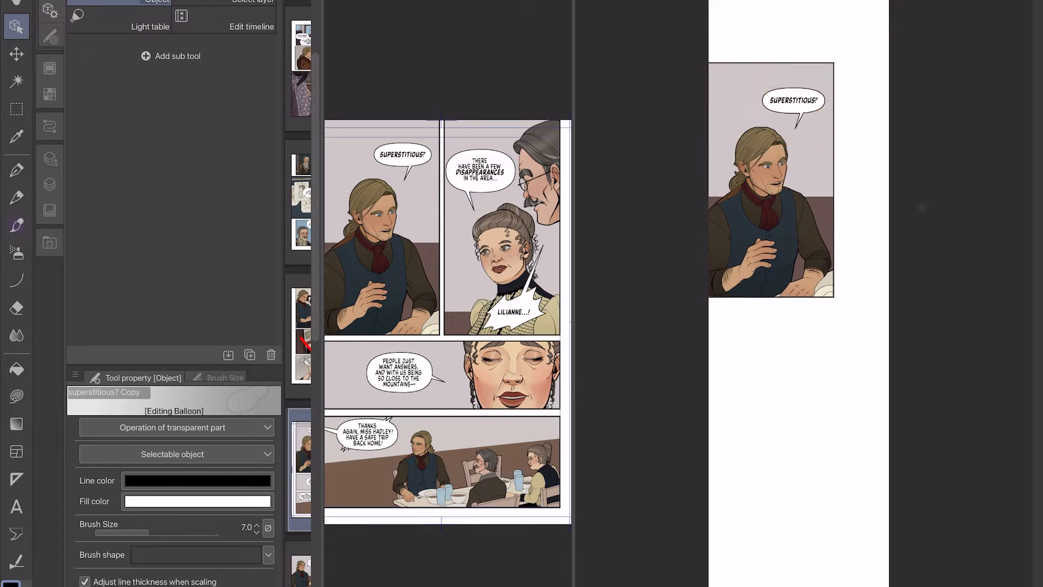
pyautogui.click(386, 223)
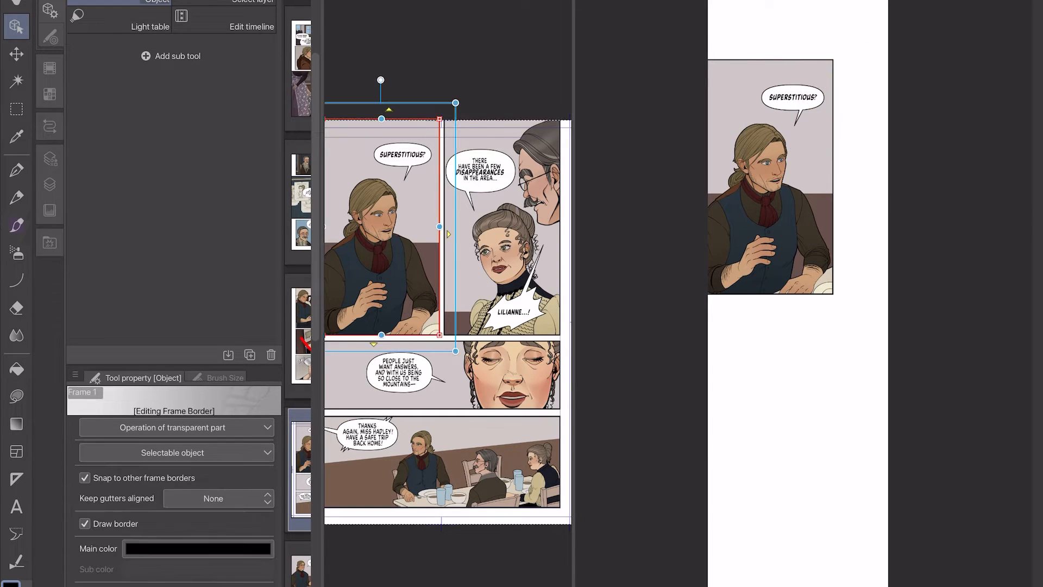
pyautogui.scroll(-1, 442, 283)
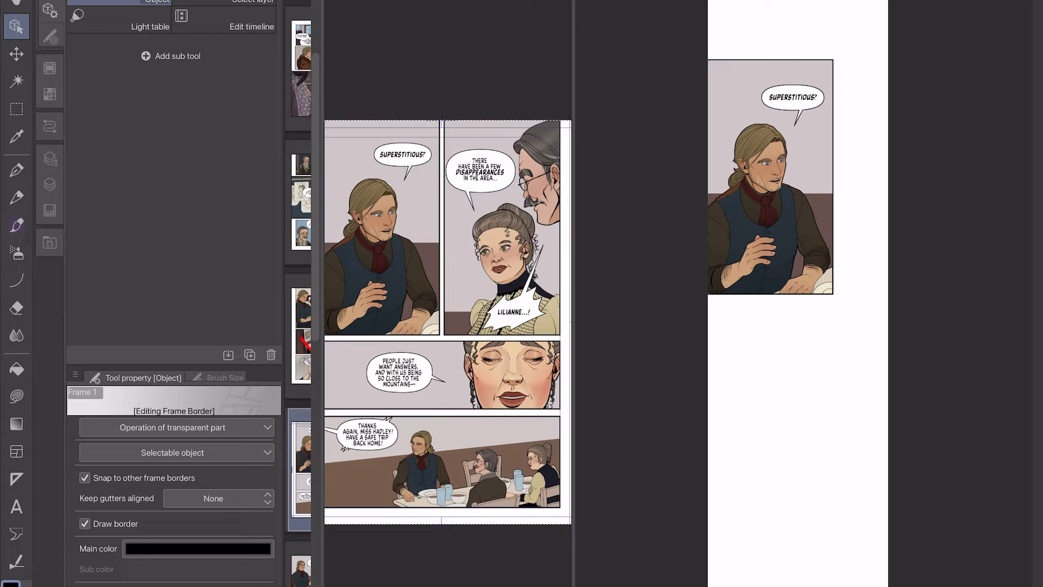
pyautogui.click(50, 185)
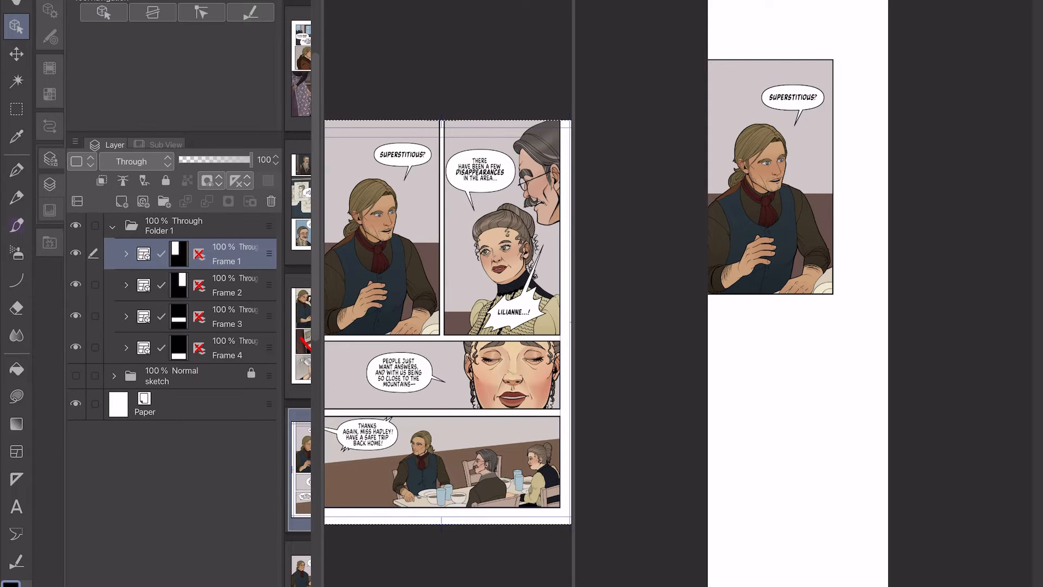
pyautogui.click(76, 253)
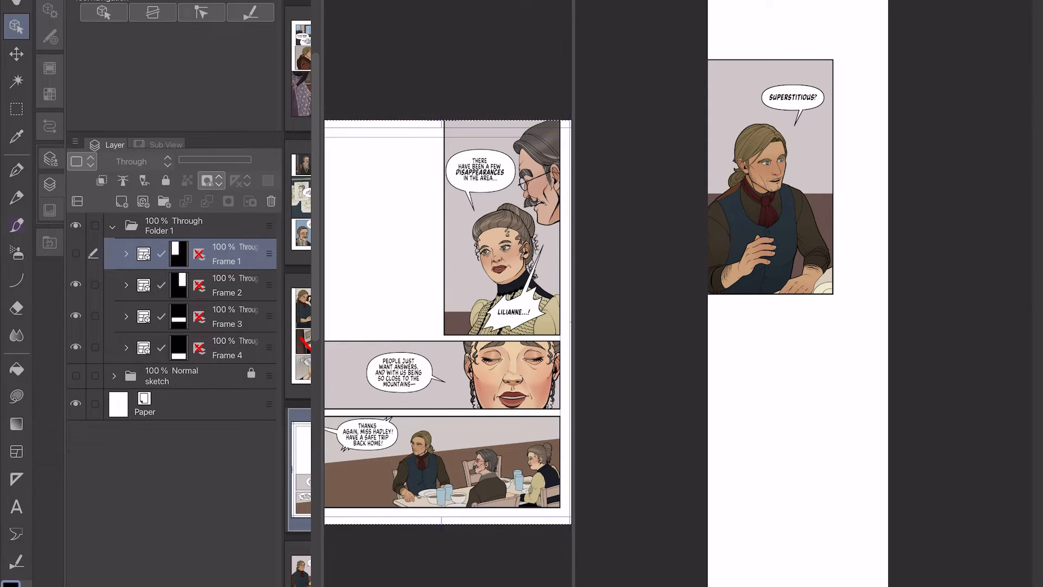
# Select the Frame 2 folder holding the "disappearances" panel on the source page, check its layers and copy it.
pyautogui.click(234, 286)
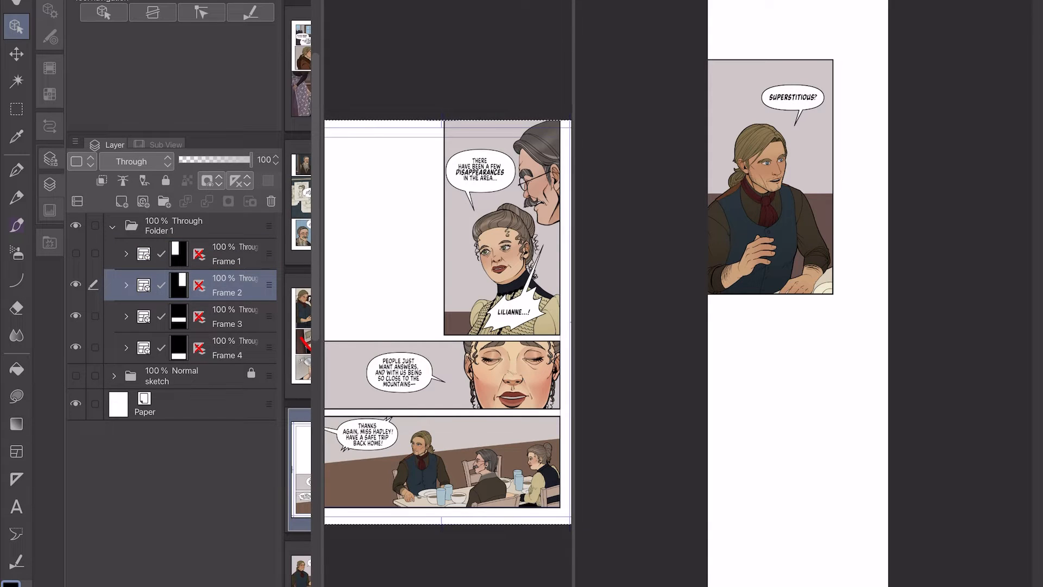
pyautogui.click(126, 285)
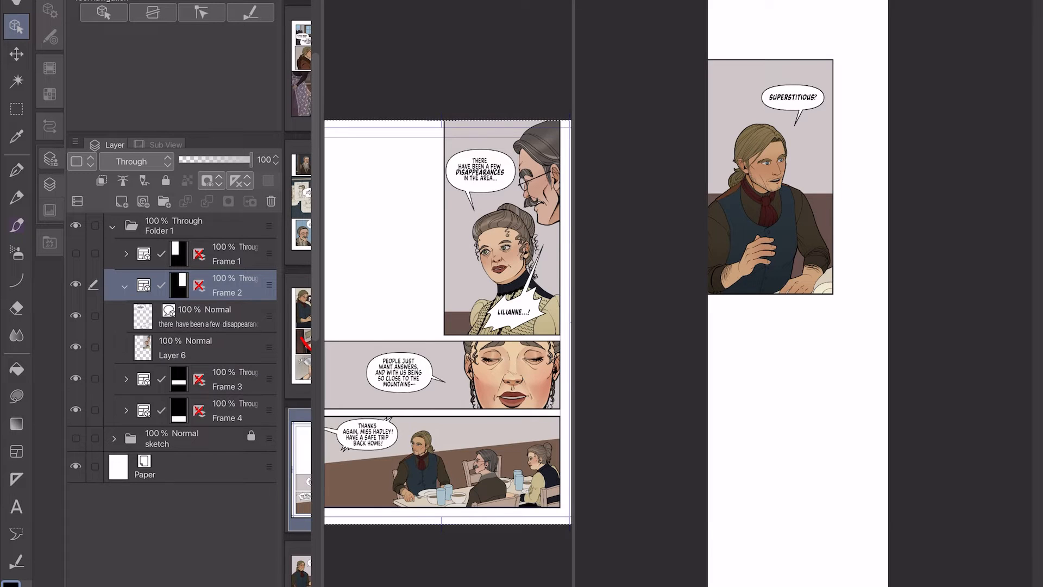
pyautogui.click(207, 348)
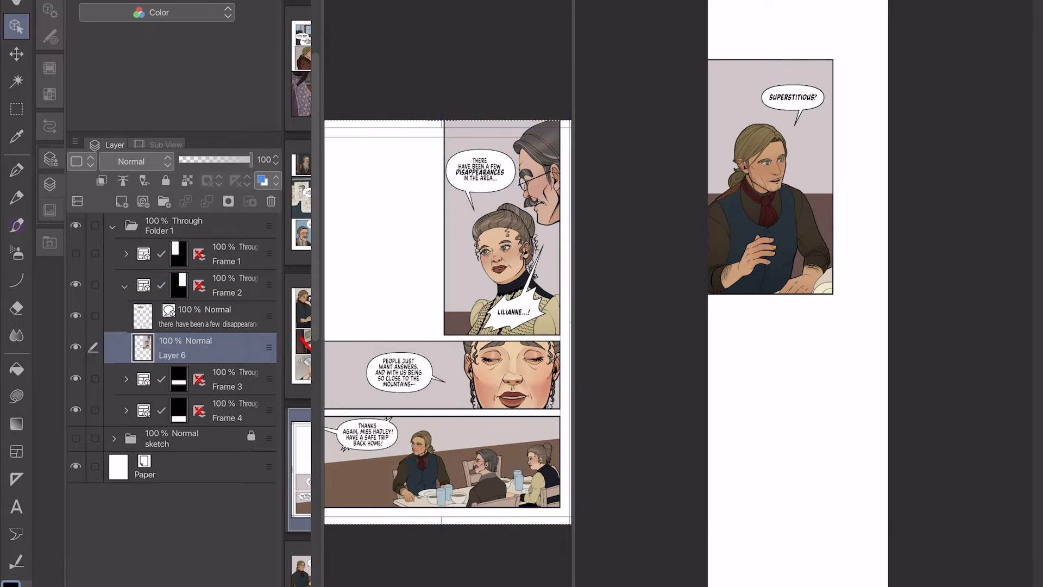
pyautogui.click(125, 286)
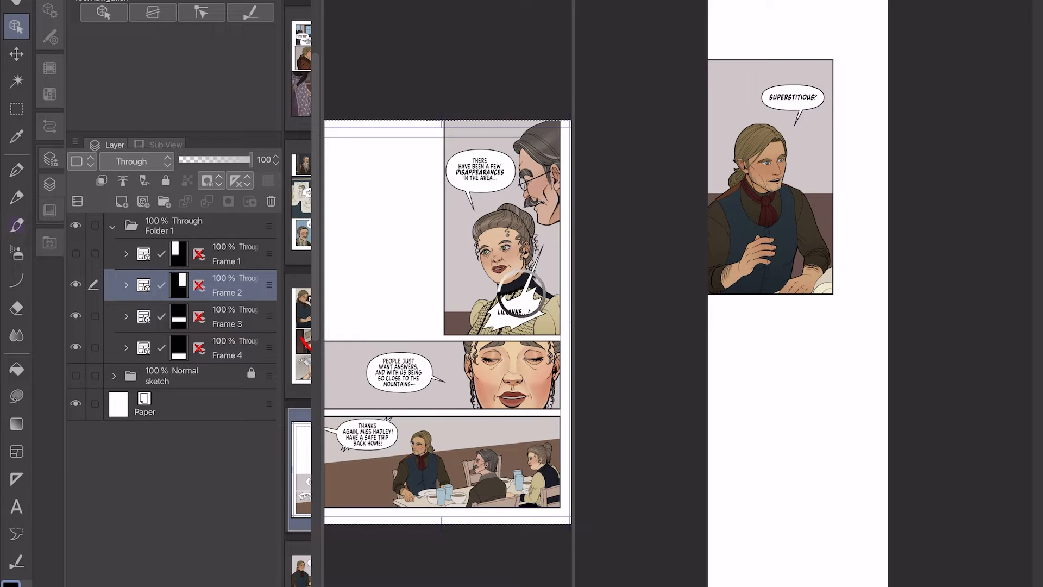
# Paste the copied frame folder directly above Layer 1 on the webtoon canvas, below Frame 1 Copy 3 in the layer order.
pyautogui.click(798, 101)
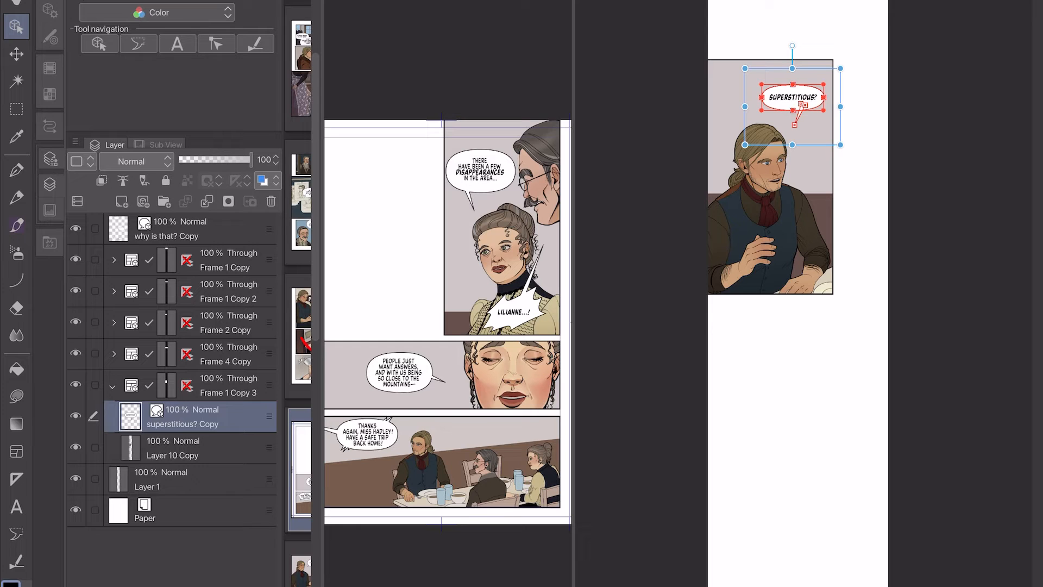
pyautogui.click(113, 385)
pyautogui.click(190, 416)
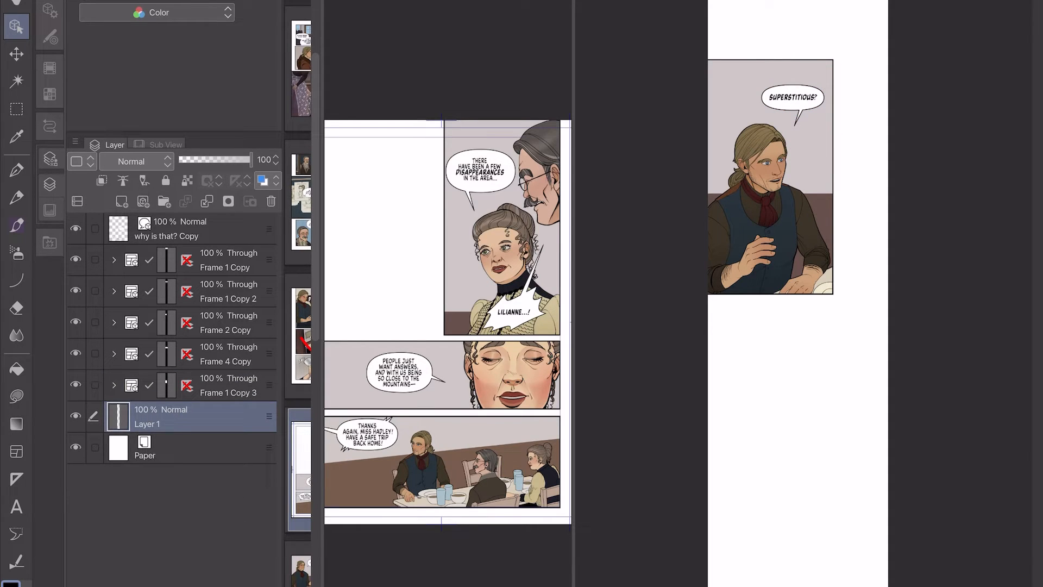
pyautogui.hotkey('ctrl', 'v')
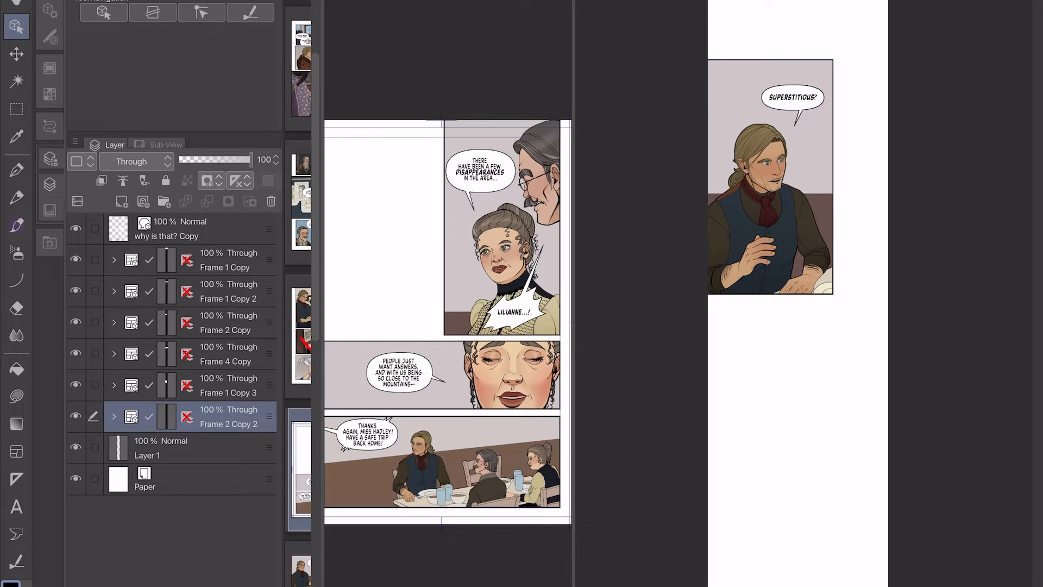
# Move the pasted "disappearances" panel onto the webtoon strip, below the "Superstitious?" panel.
pyautogui.scroll(-5, 826, 230)
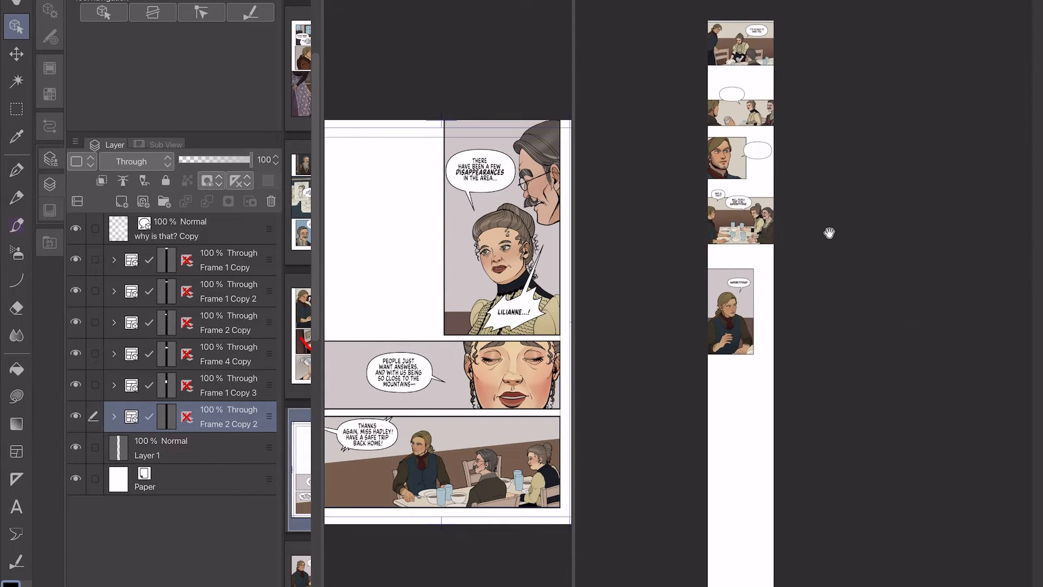
pyautogui.scroll(-1, 764, 244)
pyautogui.press('k')
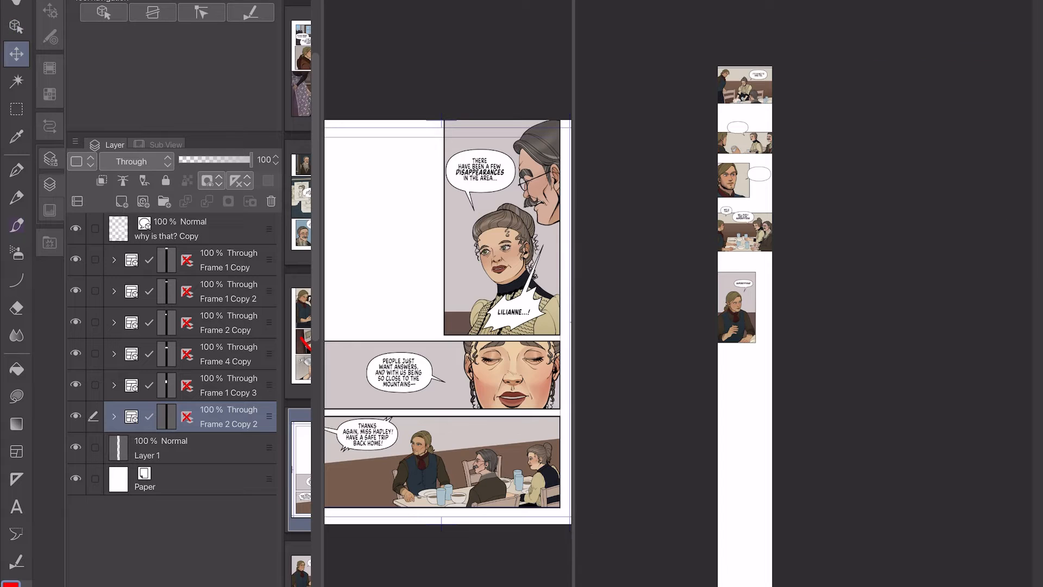
pyautogui.moveTo(838, 303); pyautogui.dragTo(734, 503)
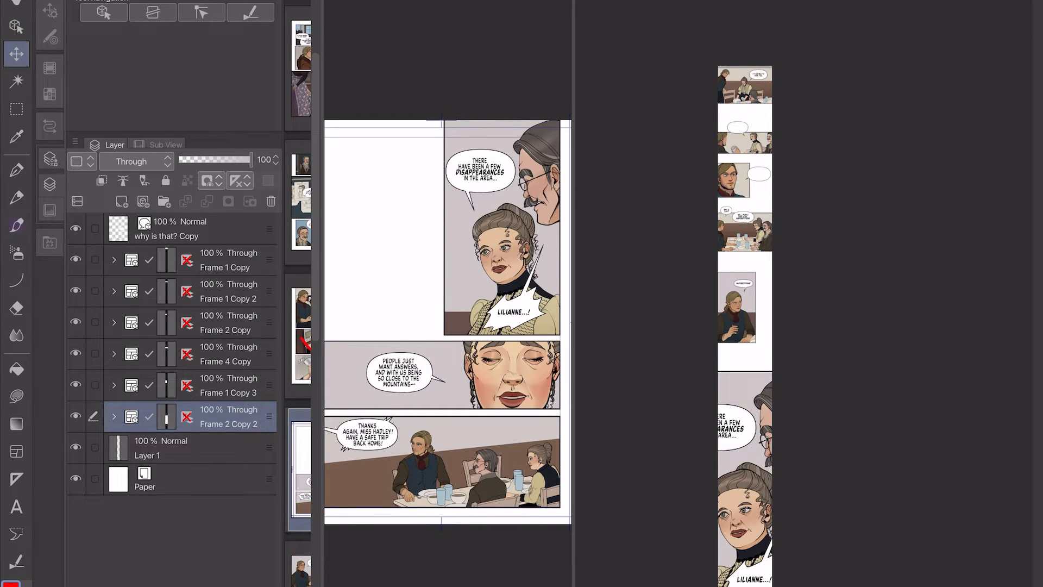
# Delete the layer mask from the "there have been a few disappearances" balloon layer inside the pasted frame folder.
pyautogui.click(114, 416)
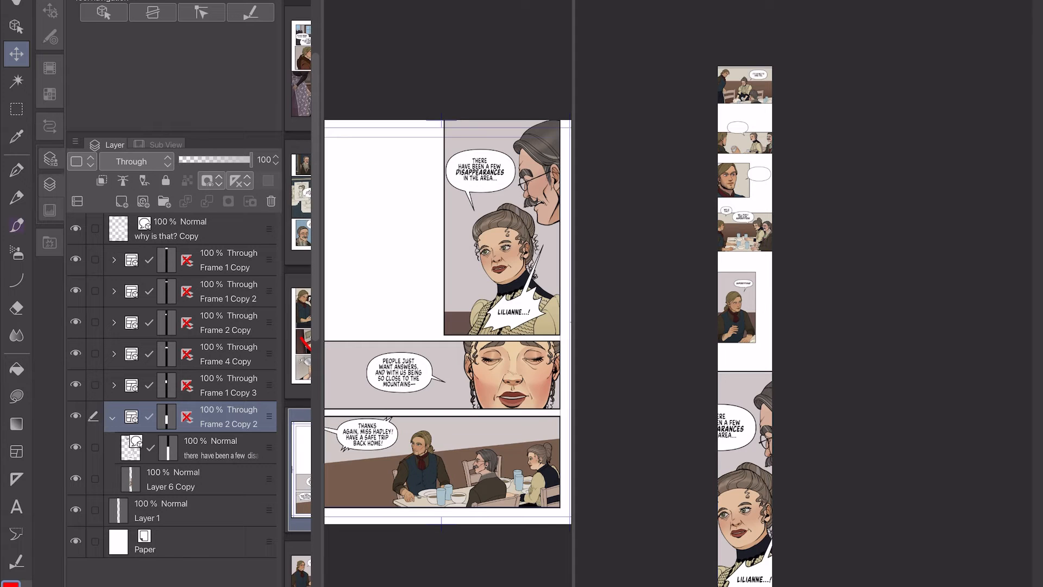
pyautogui.click(223, 447)
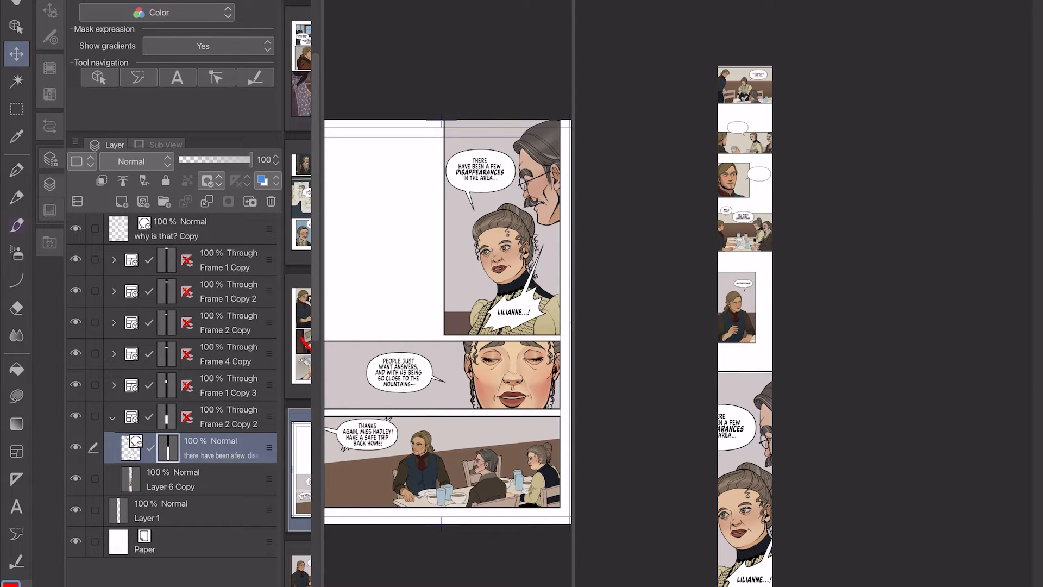
pyautogui.rightClick(169, 444)
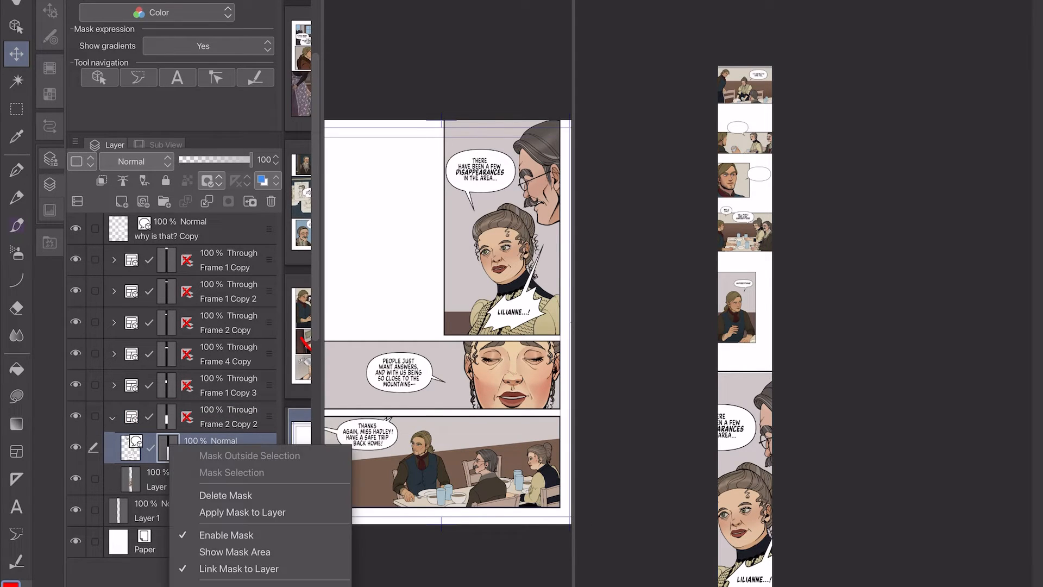
pyautogui.click(225, 495)
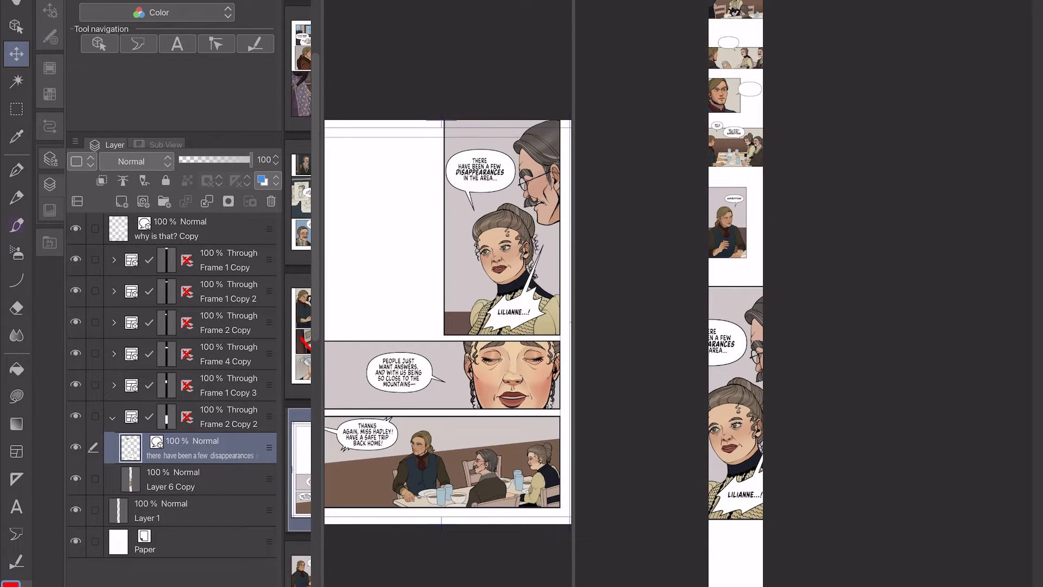
pyautogui.press('o')
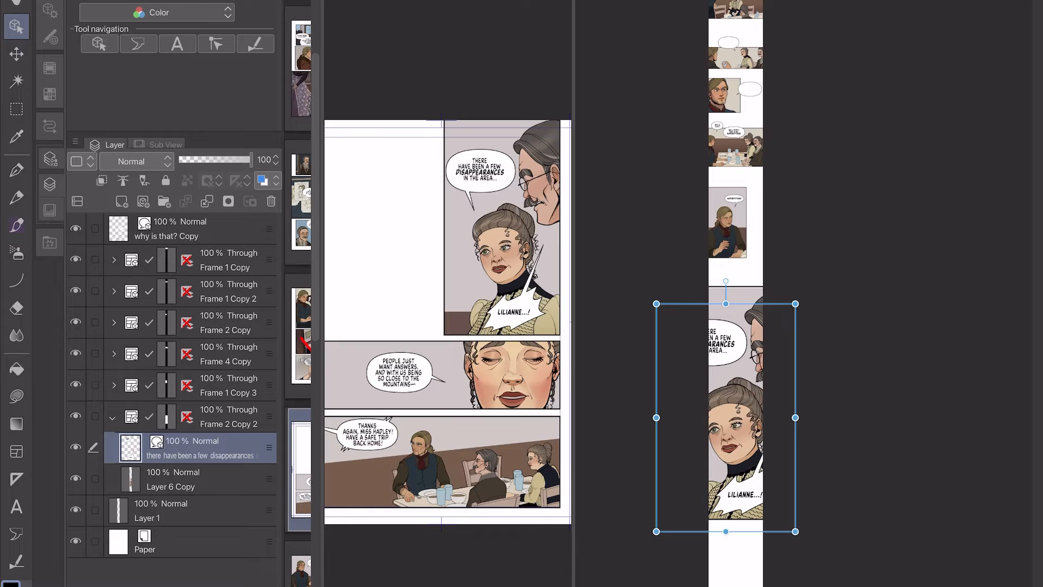
pyautogui.hotkey('ctrl', 't')
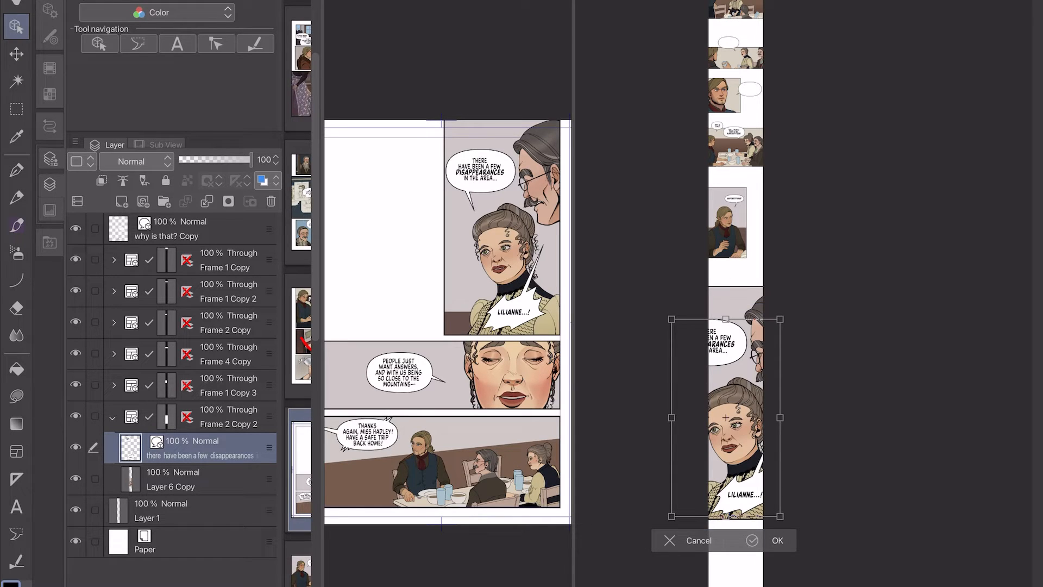
pyautogui.click(669, 540)
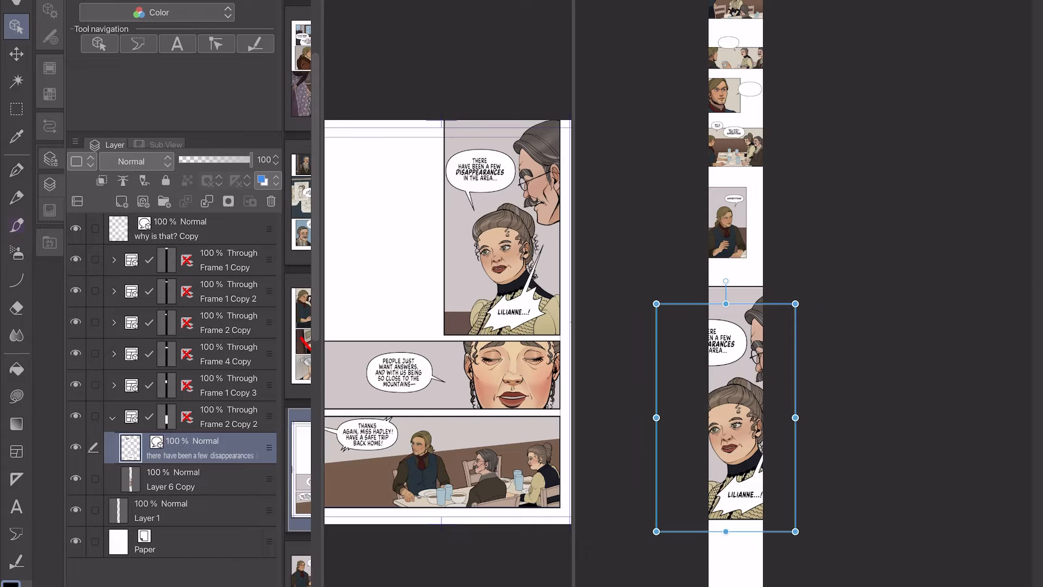
# Transform the whole Frame 2 Copy 2 folder, shrinking the panel to about 80% of the canvas width.
pyautogui.click(229, 418)
pyautogui.hotkey('ctrl', 't')
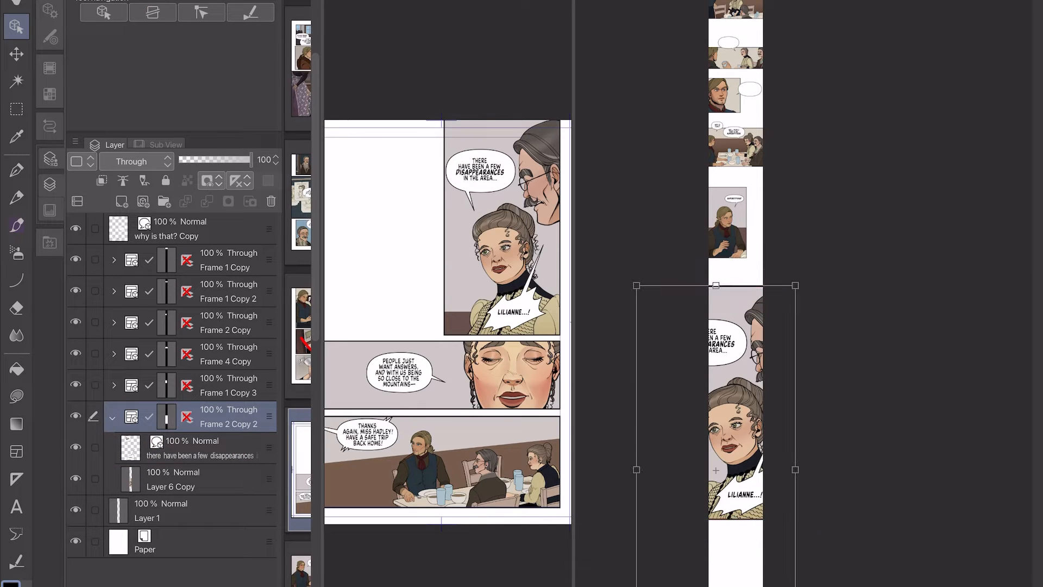
pyautogui.moveTo(796, 586); pyautogui.dragTo(752, 549)
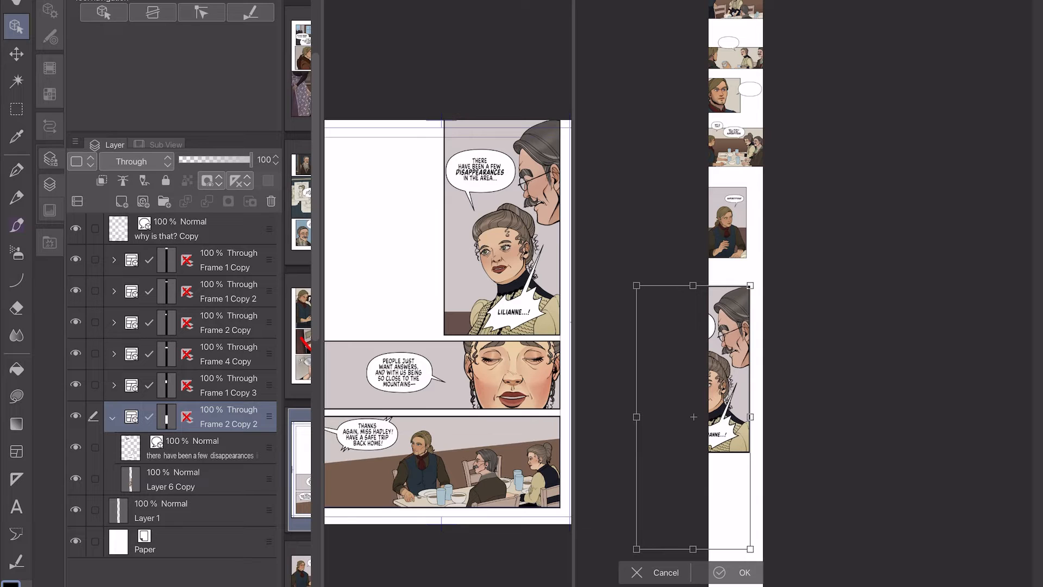
pyautogui.moveTo(737, 373); pyautogui.dragTo(757, 356)
pyautogui.moveTo(775, 537); pyautogui.dragTo(751, 479)
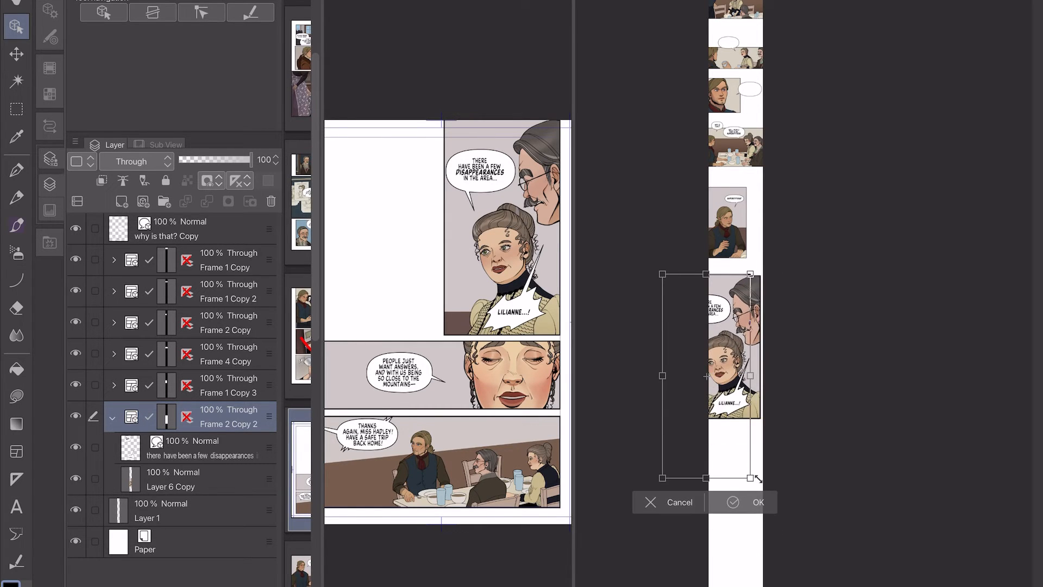
pyautogui.moveTo(734, 355); pyautogui.dragTo(762, 361)
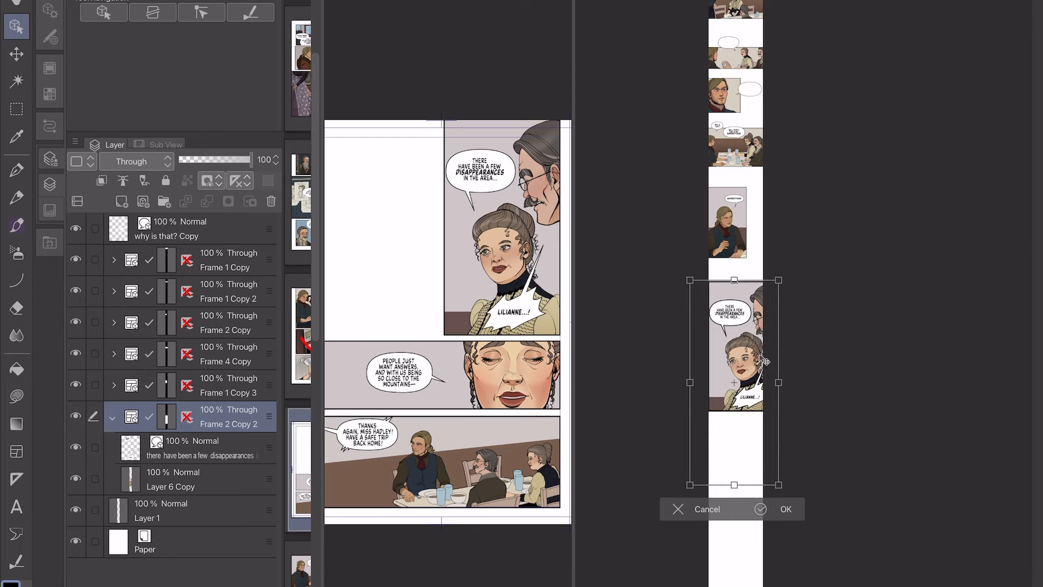
pyautogui.moveTo(779, 485); pyautogui.dragTo(765, 453)
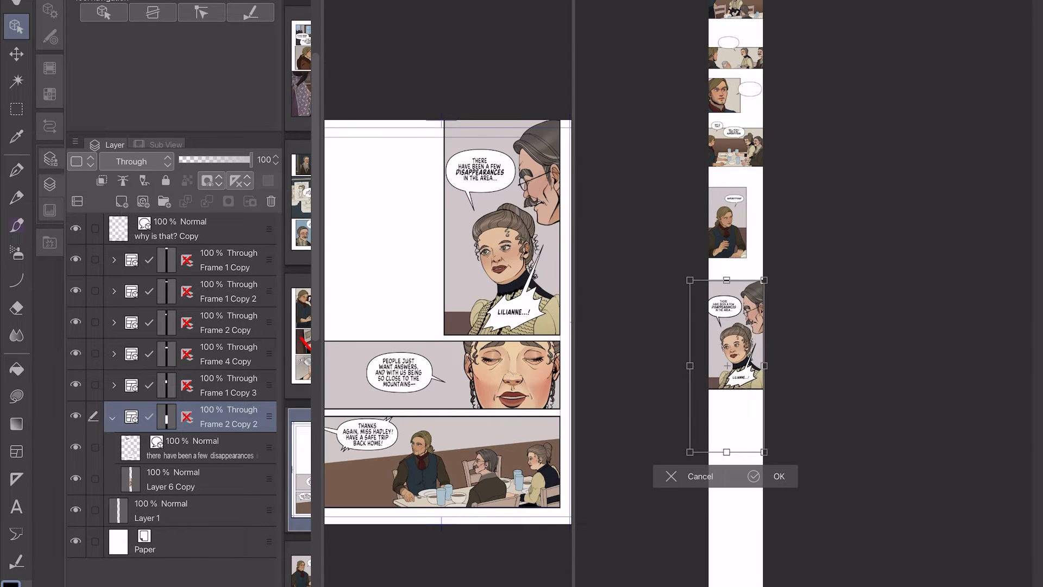
pyautogui.scroll(3, 721, 284)
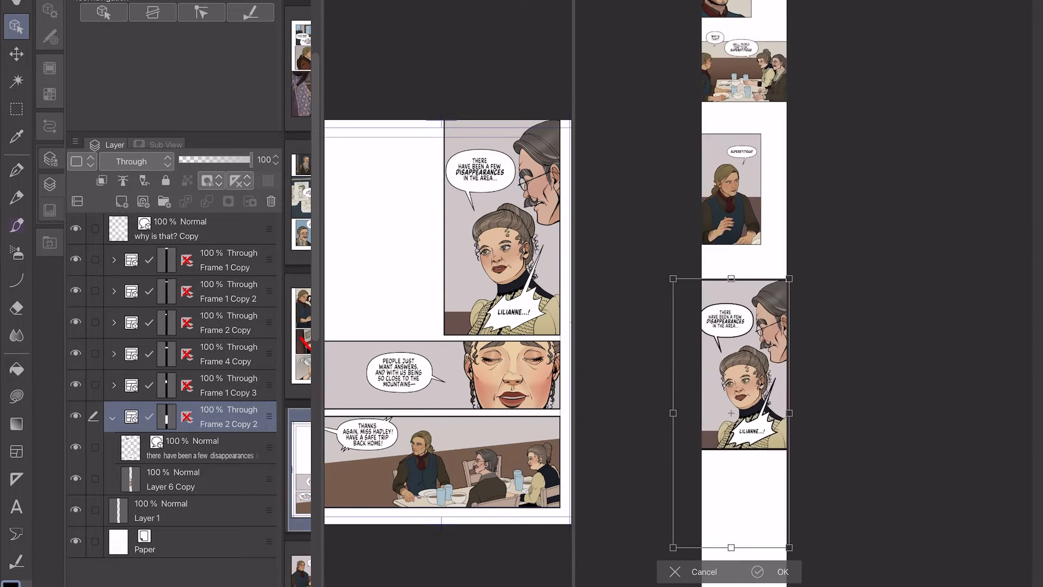
pyautogui.moveTo(789, 548); pyautogui.dragTo(764, 489)
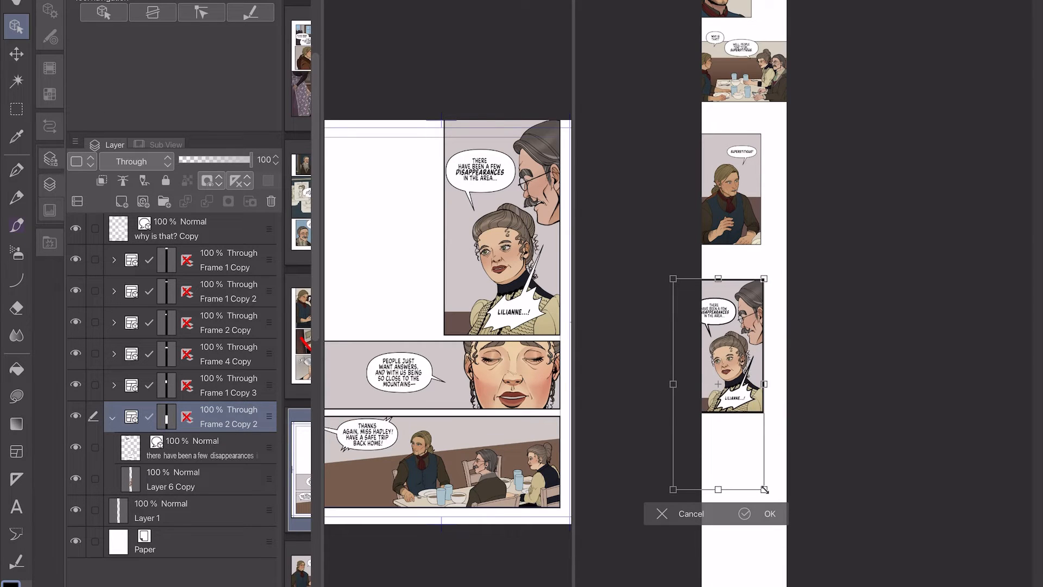
# Move the transformed "disappearances" panel up against the canvas's right edge, slightly overlapping the height of the "Superstitious?" panel above it.
pyautogui.moveTo(757, 383); pyautogui.dragTo(783, 337)
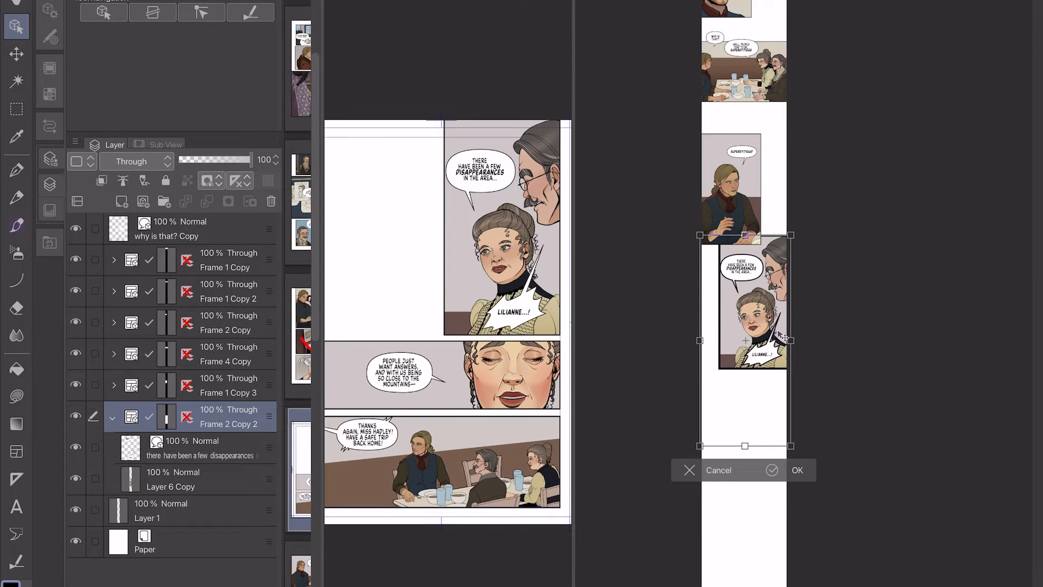
pyautogui.moveTo(784, 337); pyautogui.dragTo(783, 336)
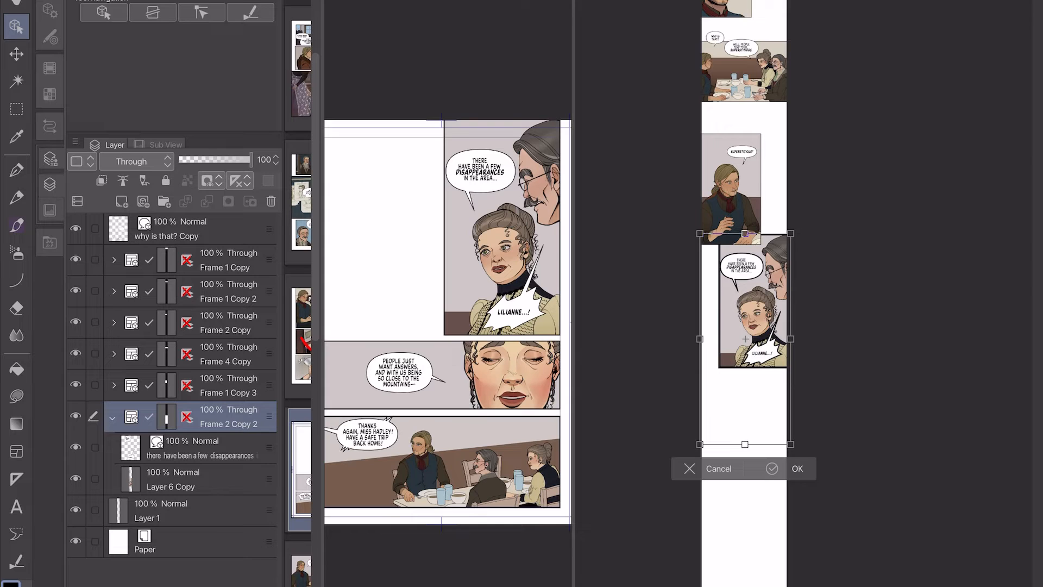
pyautogui.moveTo(783, 335); pyautogui.dragTo(778, 335)
pyautogui.scroll(5, 771, 338)
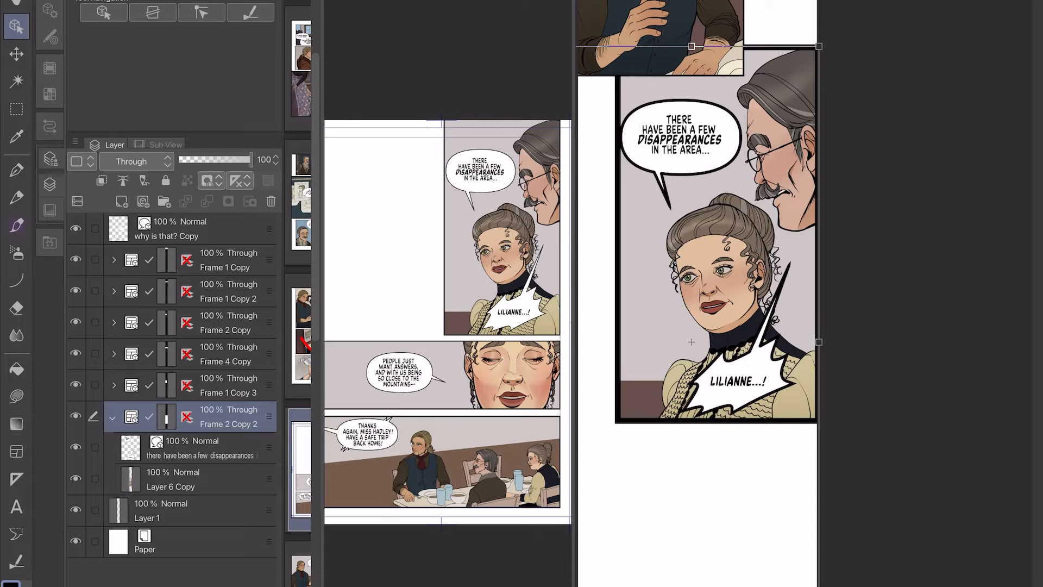
pyautogui.moveTo(691, 341); pyautogui.dragTo(693, 341)
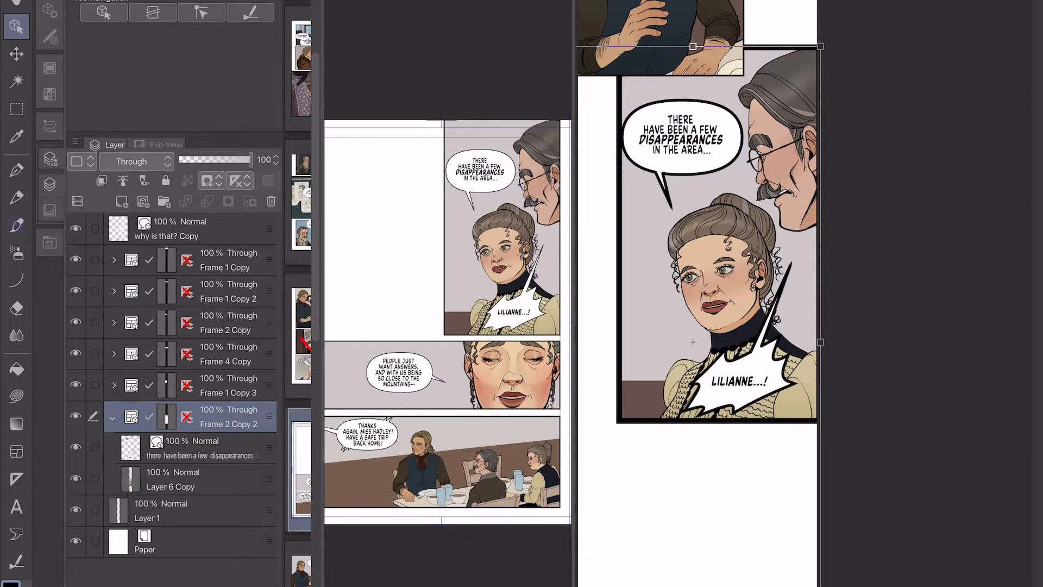
pyautogui.moveTo(693, 342); pyautogui.dragTo(693, 341)
pyautogui.moveTo(901, 235); pyautogui.dragTo(920, 286)
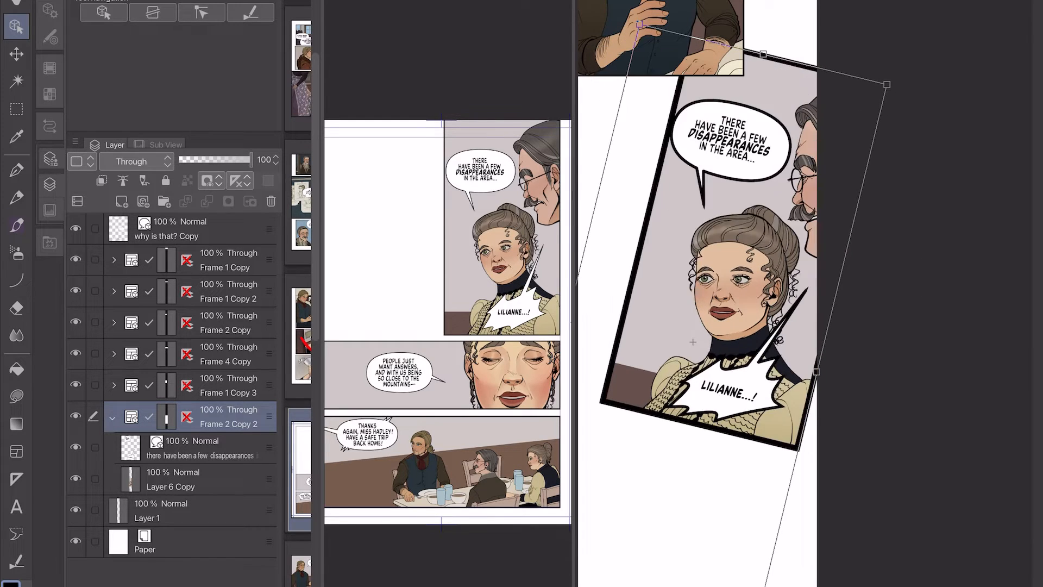
pyautogui.hotkey('ctrl', 'z')
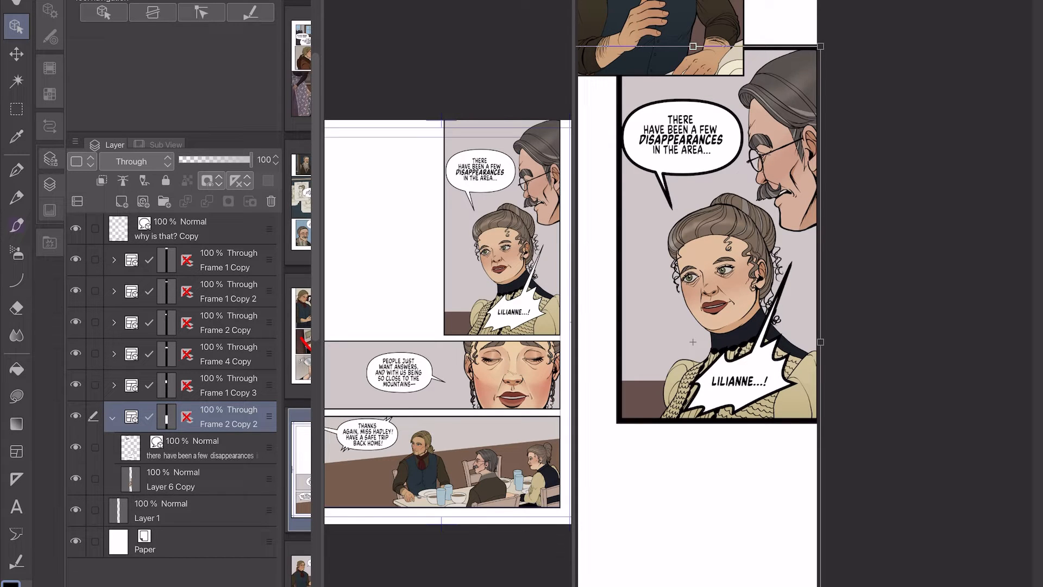
# Shrink the "disappearances" panel slightly from its left side, nudge it up a little, and apply the transformation.
pyautogui.scroll(-3, 701, 293)
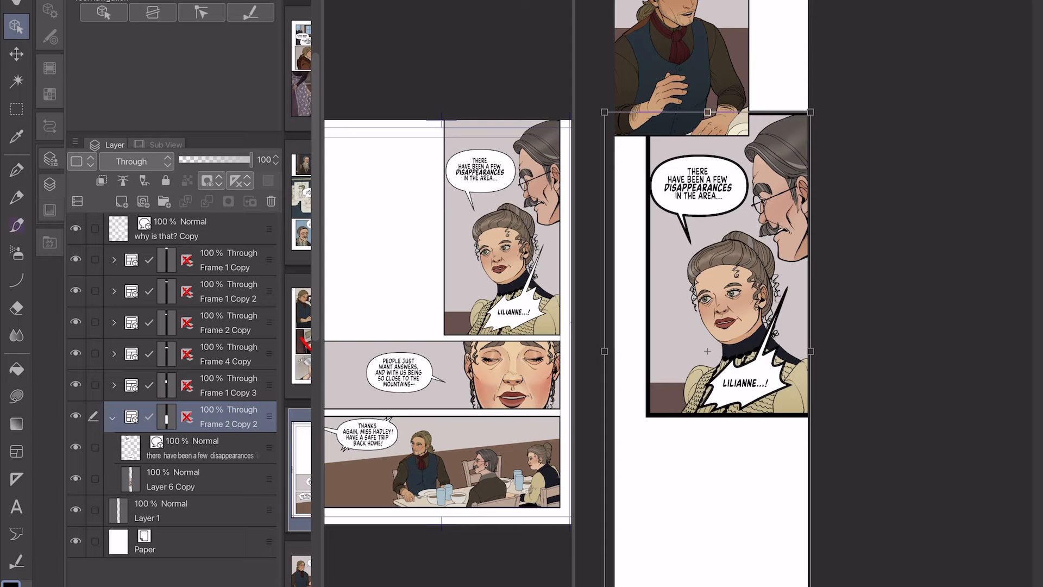
pyautogui.moveTo(604, 351); pyautogui.dragTo(611, 348)
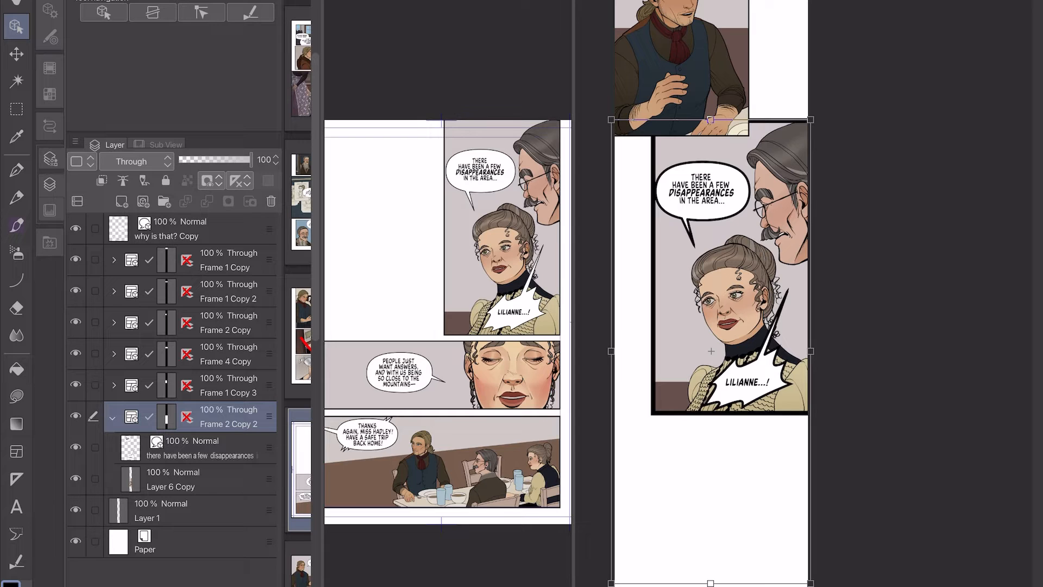
pyautogui.press('Up')
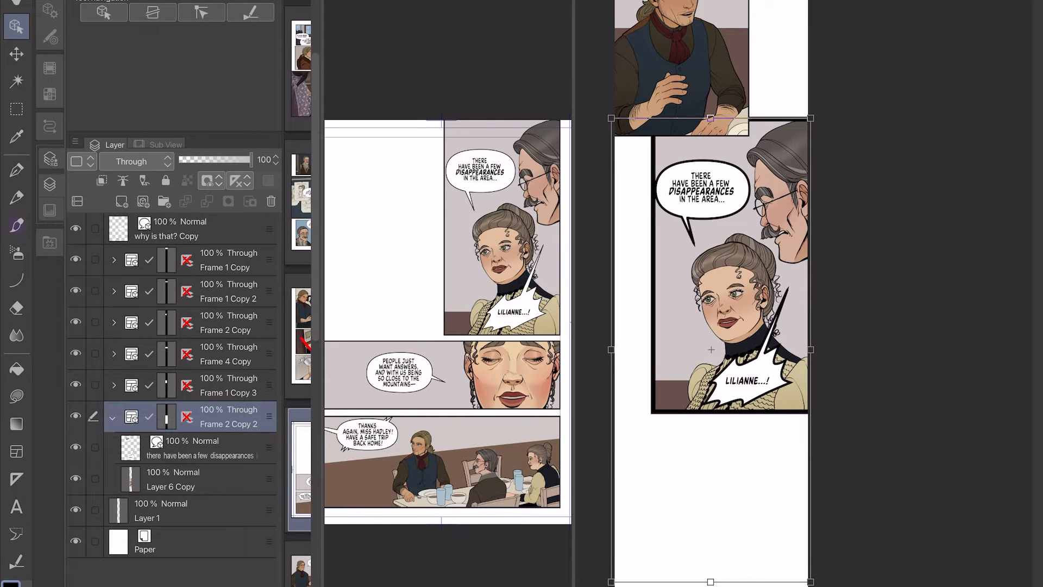
pyautogui.press('Up')
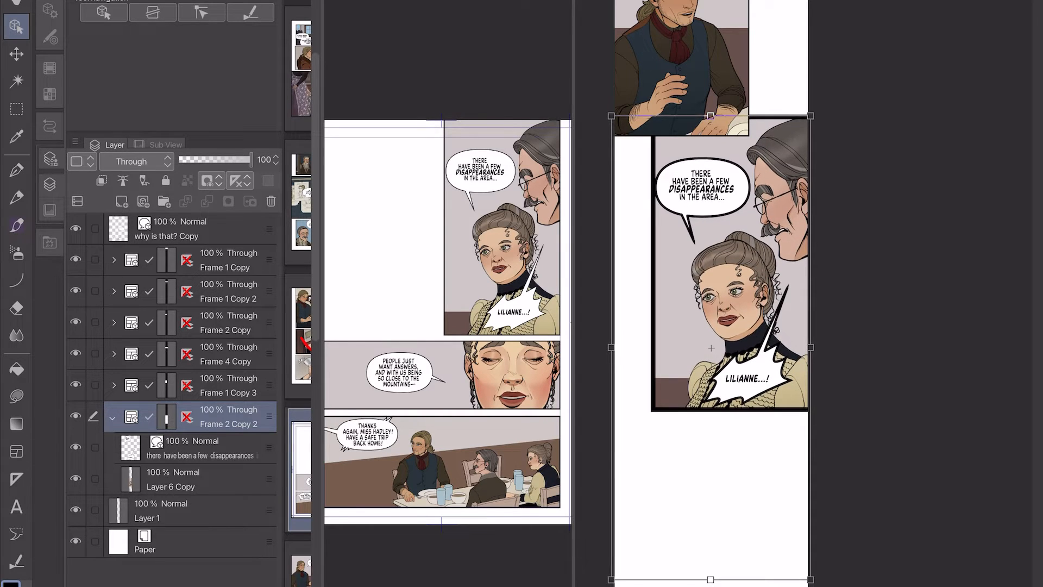
pyautogui.press('Up')
pyautogui.press('Up')
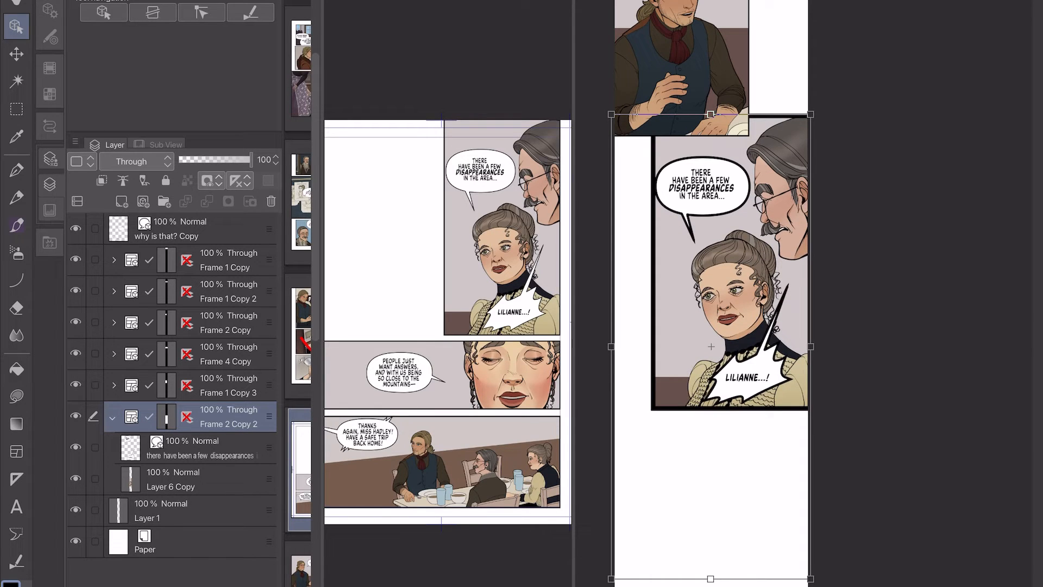
pyautogui.press('Up')
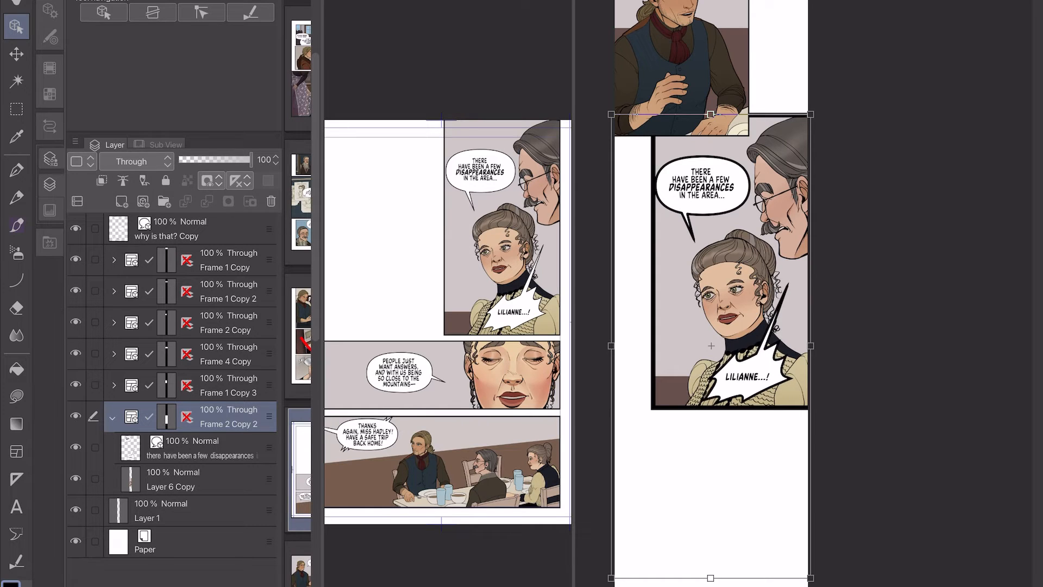
pyautogui.press('Return')
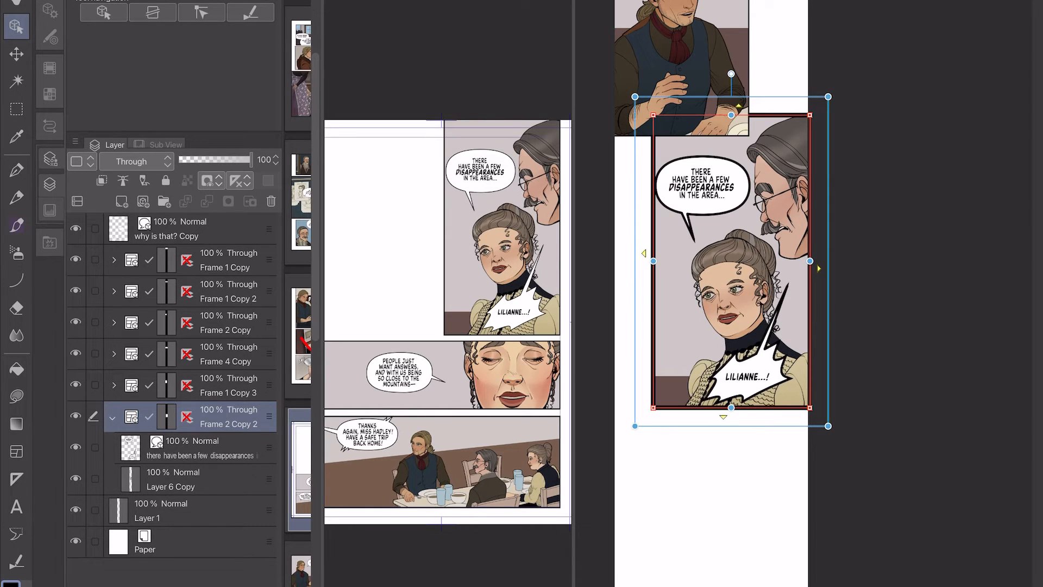
pyautogui.click(190, 479)
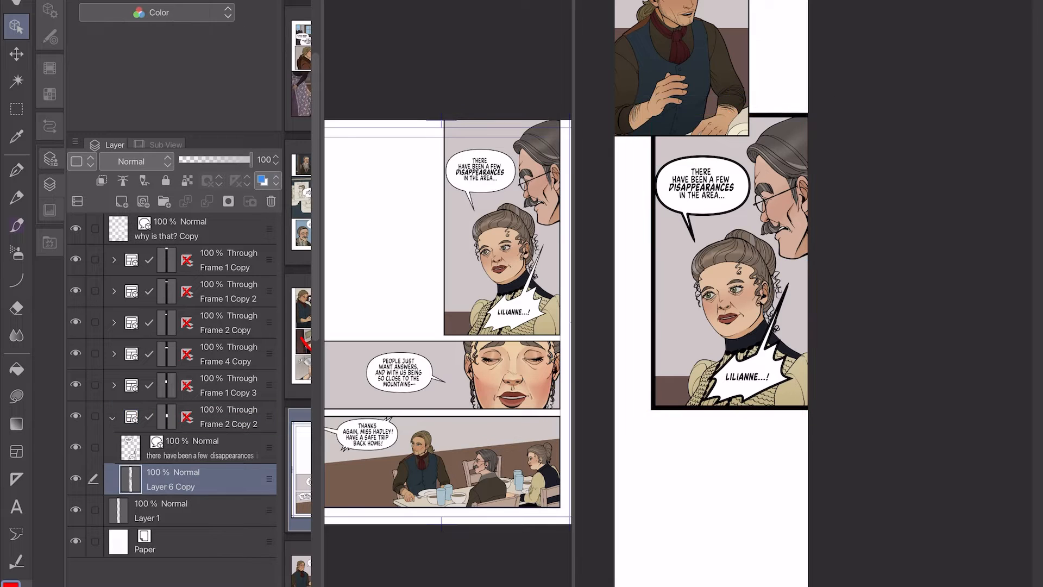
pyautogui.press('m')
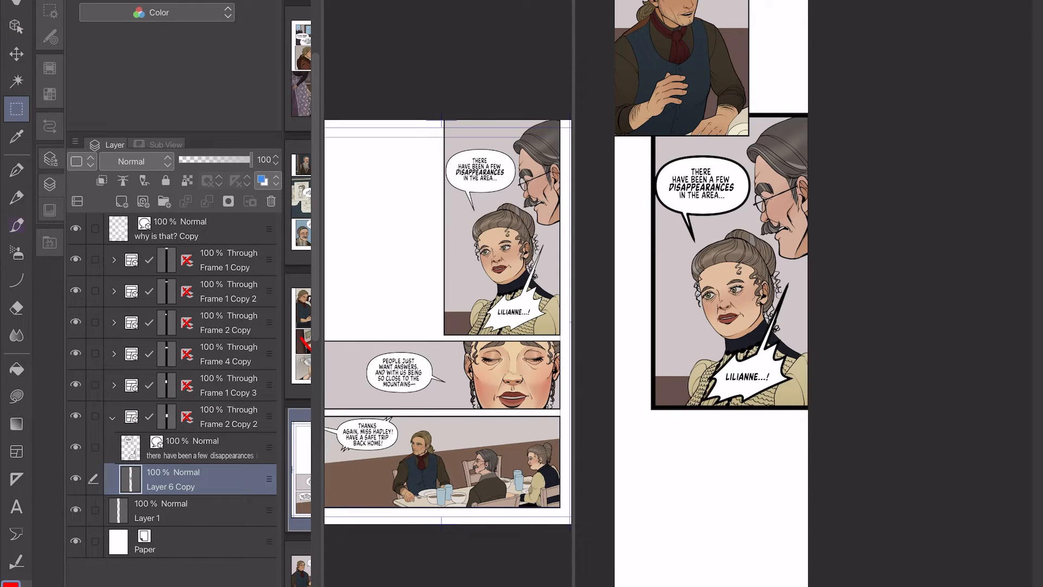
pyautogui.moveTo(591, 419); pyautogui.dragTo(918, 586)
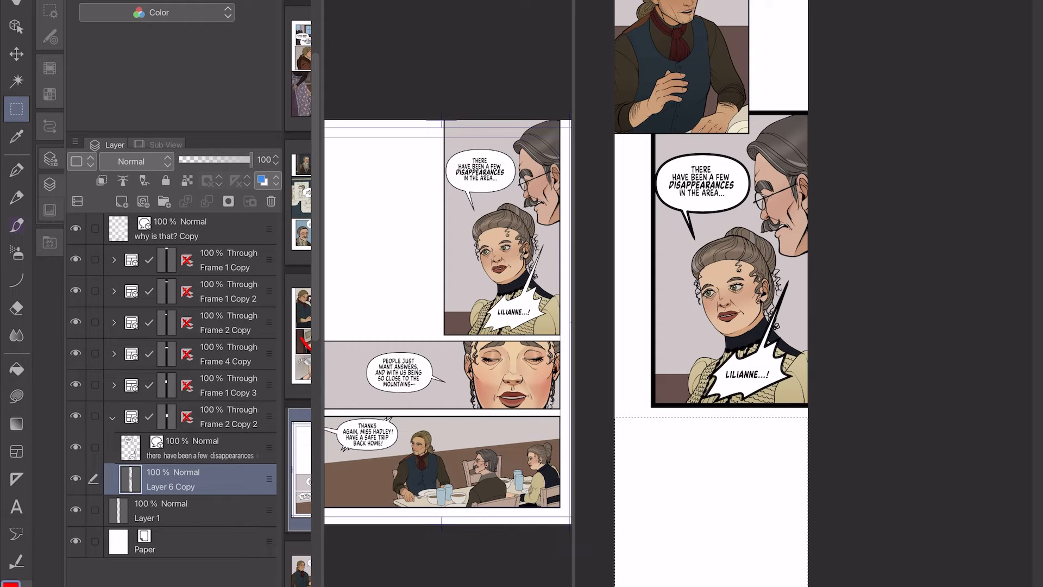
pyautogui.hotkey('ctrl', 'd')
# Thin the border line of the Frame 2 Copy 2 frame to match the "Superstitious?" panel above.
pyautogui.press('o')
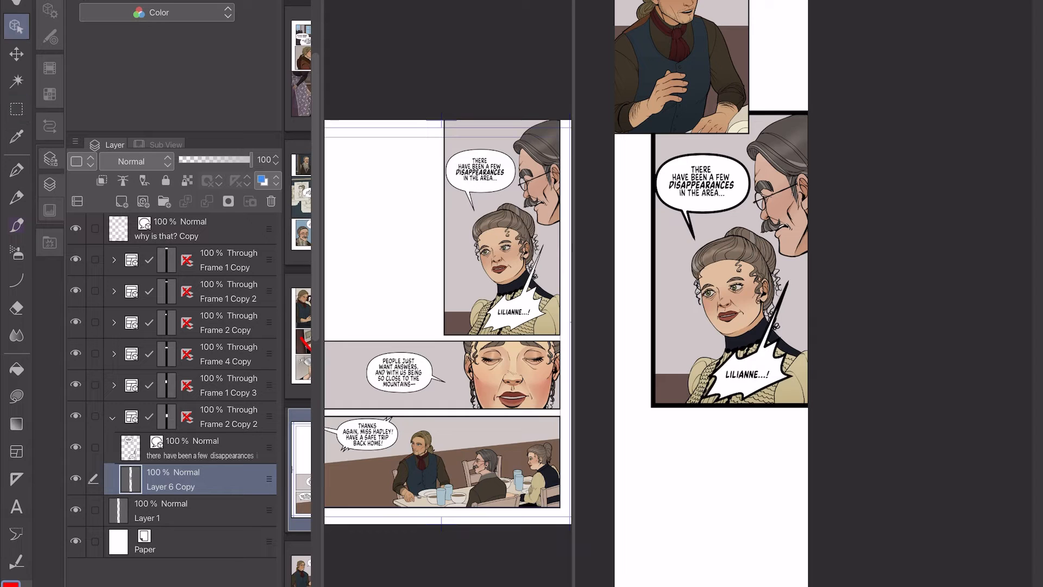
pyautogui.click(228, 417)
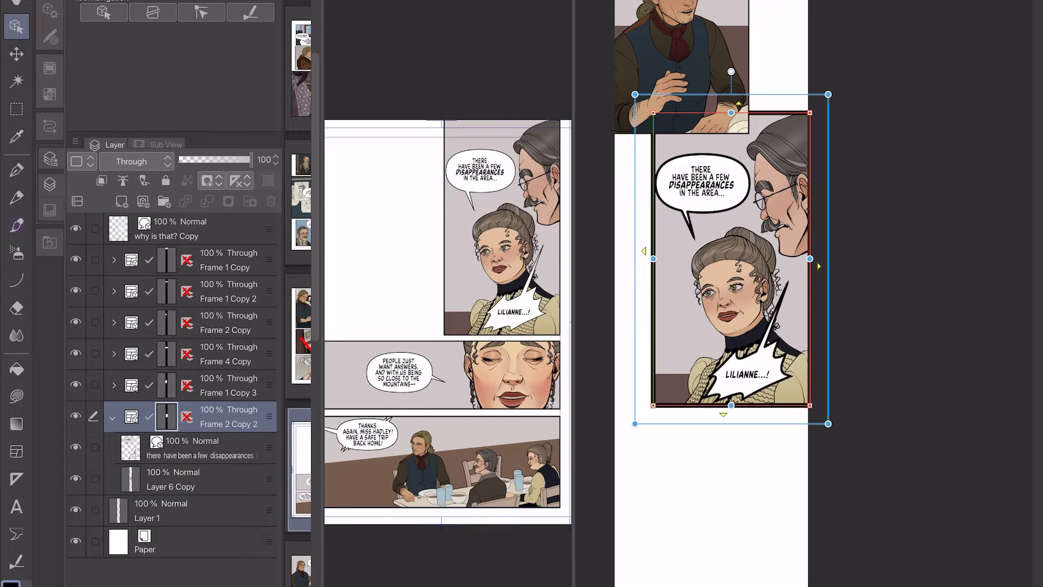
pyautogui.click(50, 10)
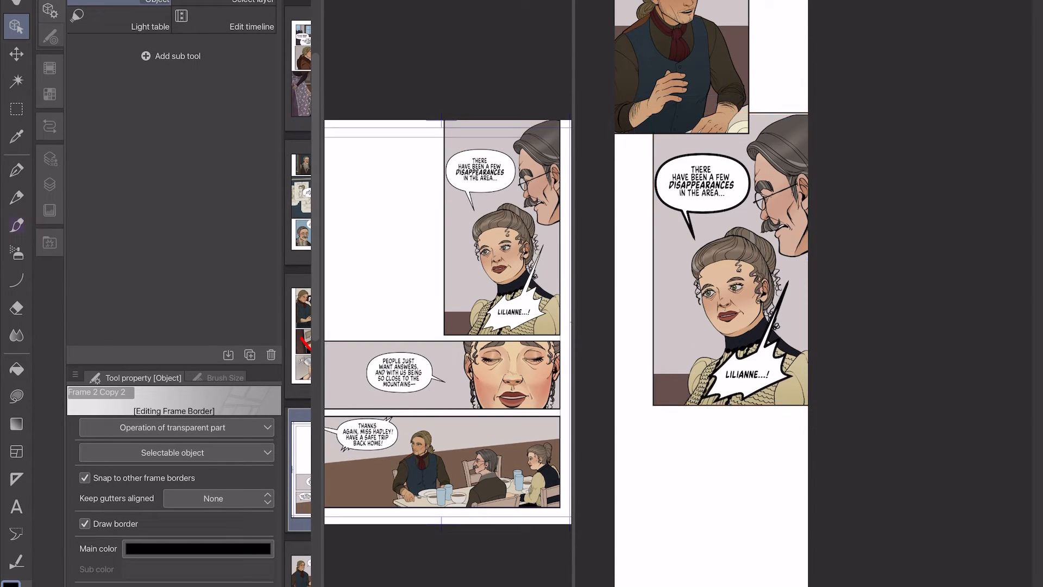
# Set the outline brush size of the "There have been a few disappearances" balloon to 7.
pyautogui.scroll(5, 730, 258)
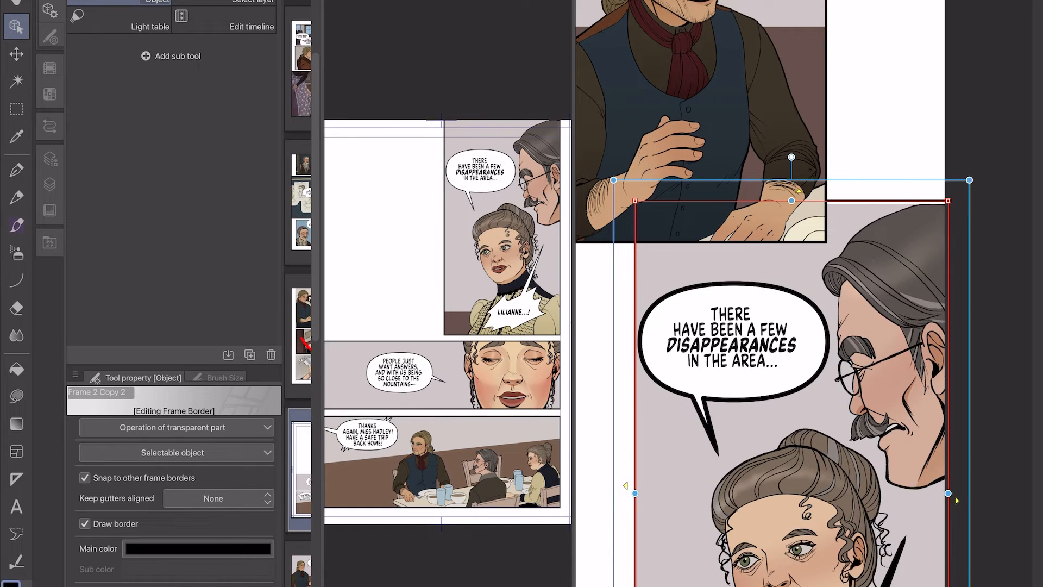
pyautogui.click(731, 339)
pyautogui.click(243, 527)
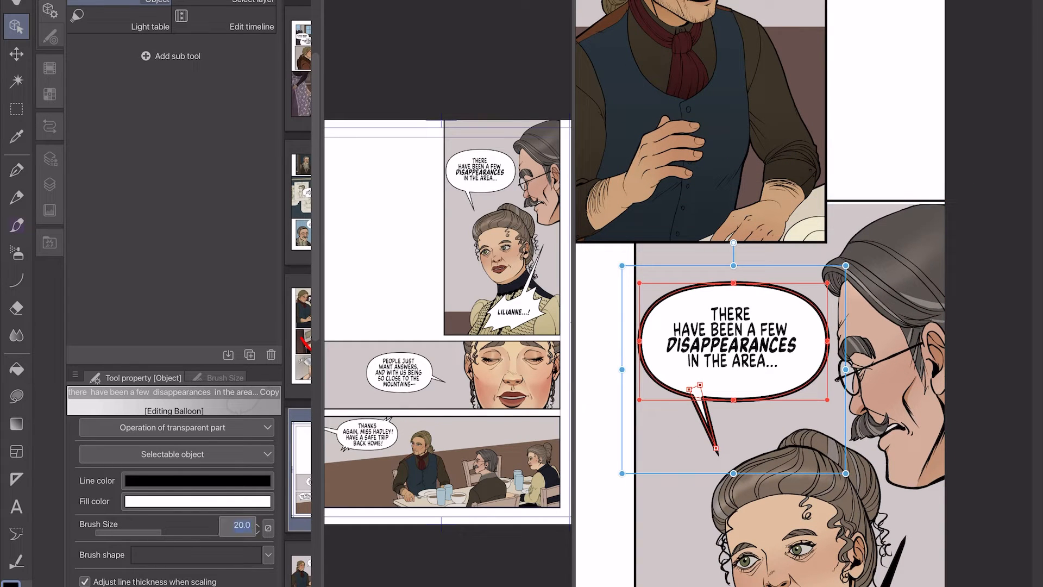
pyautogui.write('7')
pyautogui.press('Return')
# Set the "disappearances" balloon's text size to 15 and recentre the text inside its balloon.
pyautogui.click(732, 338)
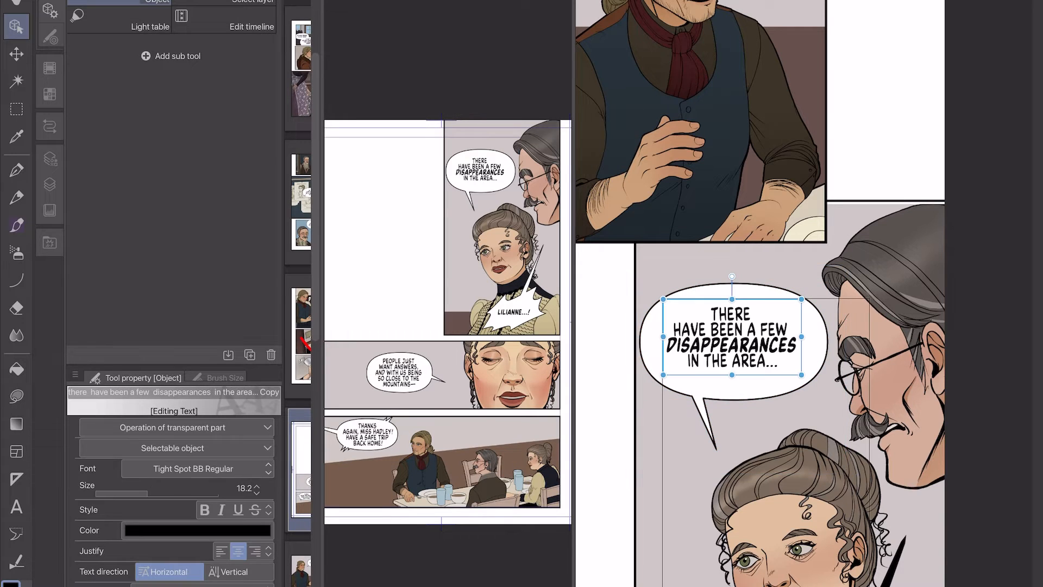
pyautogui.click(244, 488)
pyautogui.write('15')
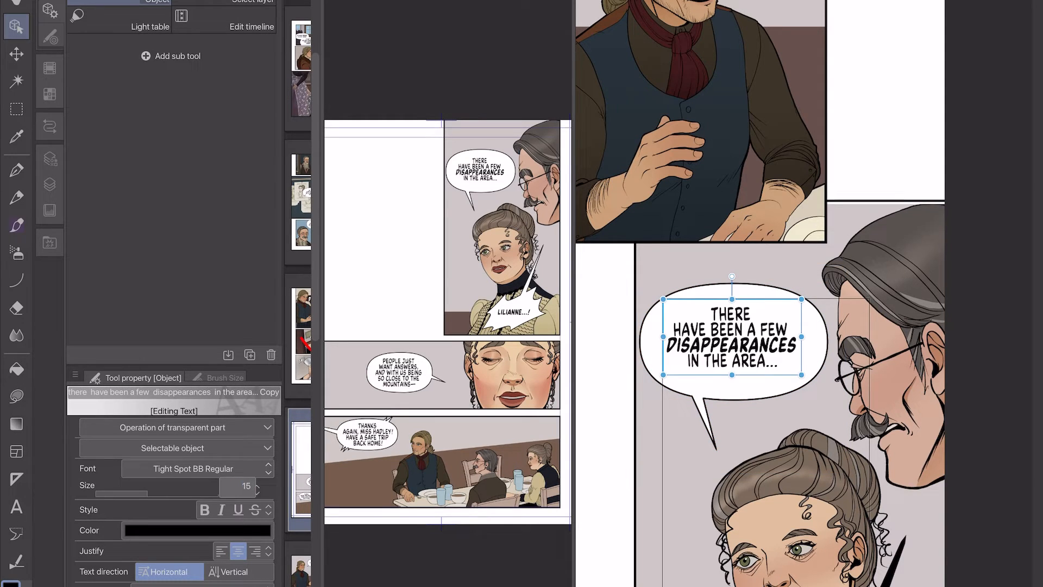
pyautogui.press('Return')
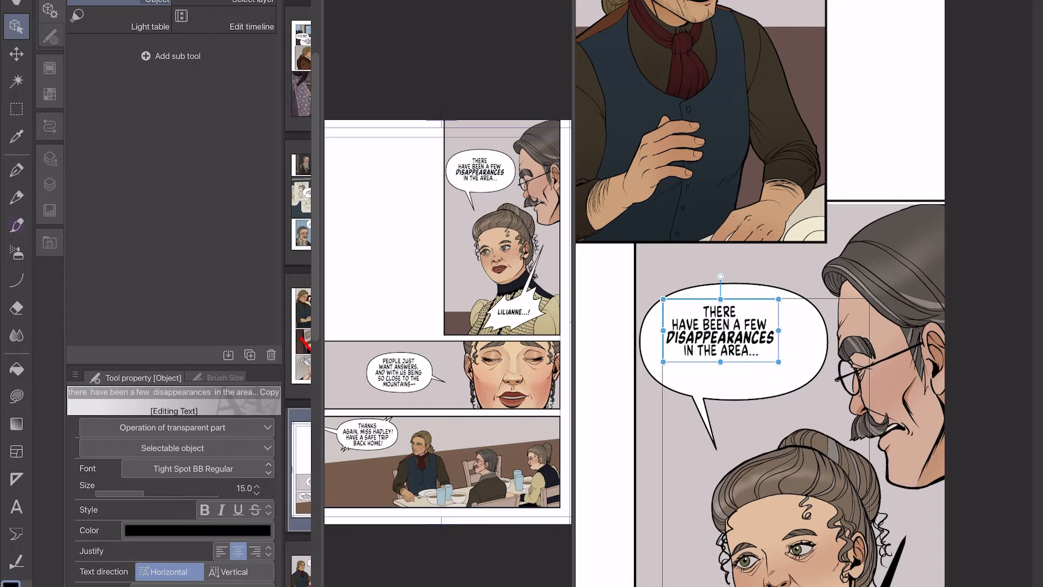
pyautogui.moveTo(721, 329); pyautogui.dragTo(733, 336)
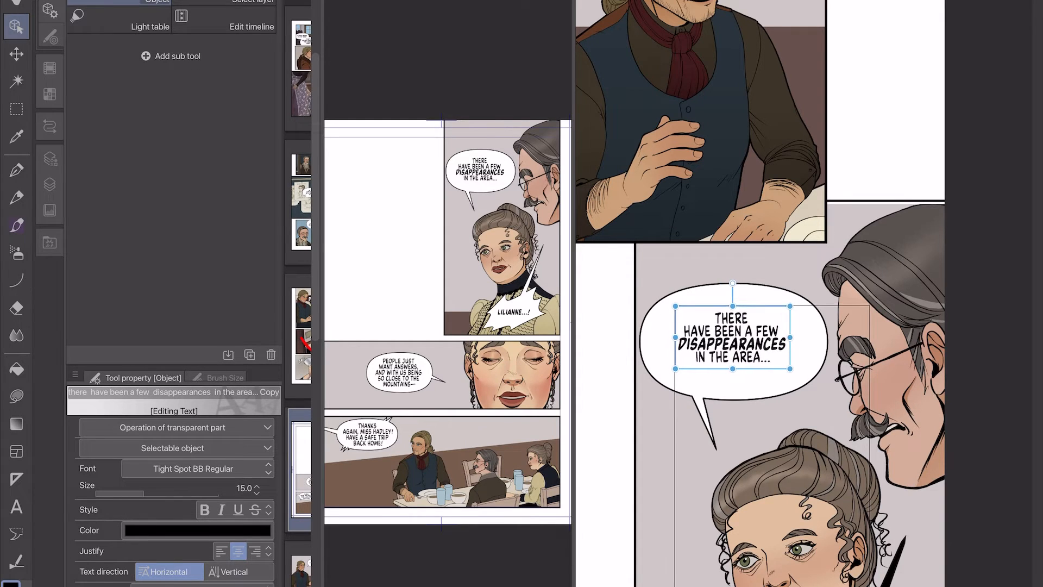
# Shrink the "disappearances" balloon from its left and upper sides to fit the text, and recentre the text within it.
pyautogui.click(806, 352)
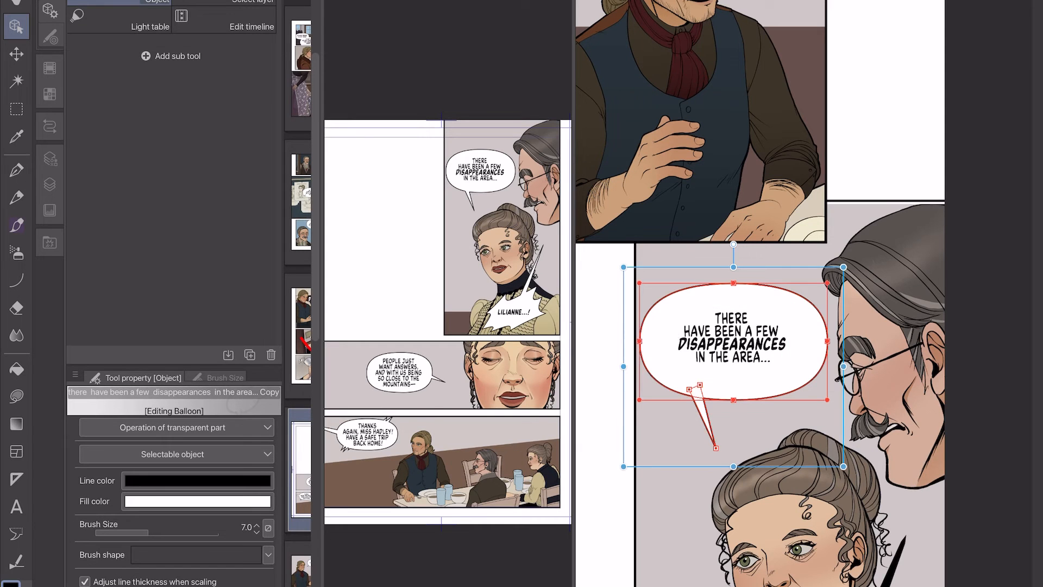
pyautogui.moveTo(639, 341); pyautogui.dragTo(681, 341)
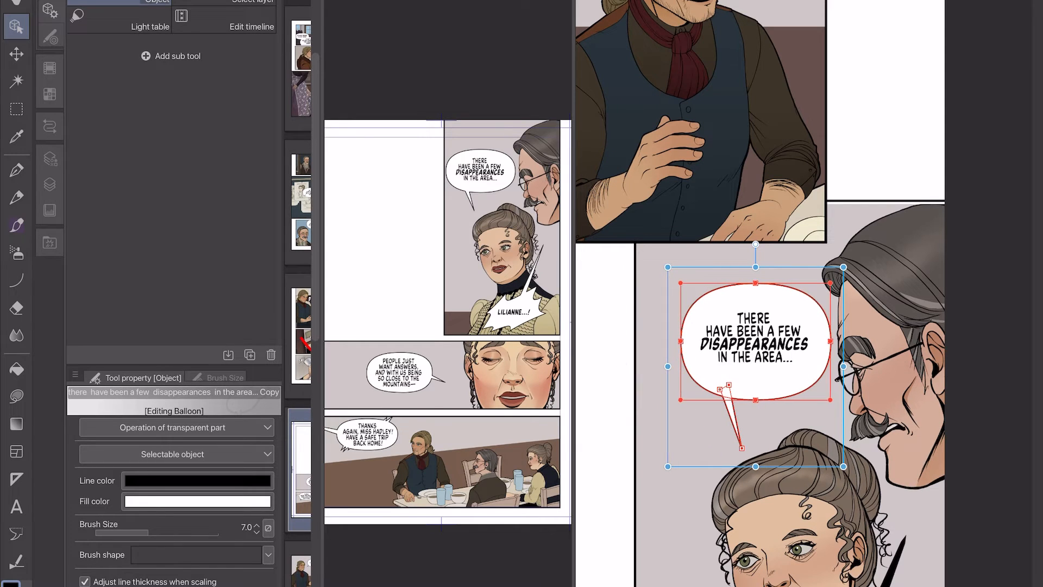
pyautogui.moveTo(756, 283); pyautogui.dragTo(755, 318)
pyautogui.click(755, 361)
pyautogui.moveTo(754, 361); pyautogui.dragTo(759, 364)
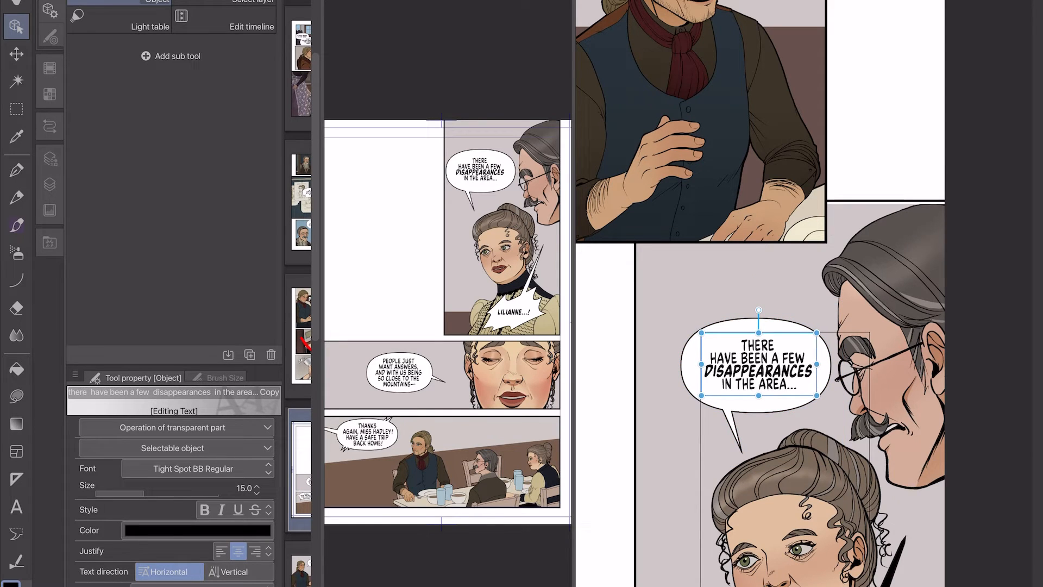
# Set the outline brush size of the spiky shout balloon at the base of the "disappearances" panel to 7.
pyautogui.click(50, 184)
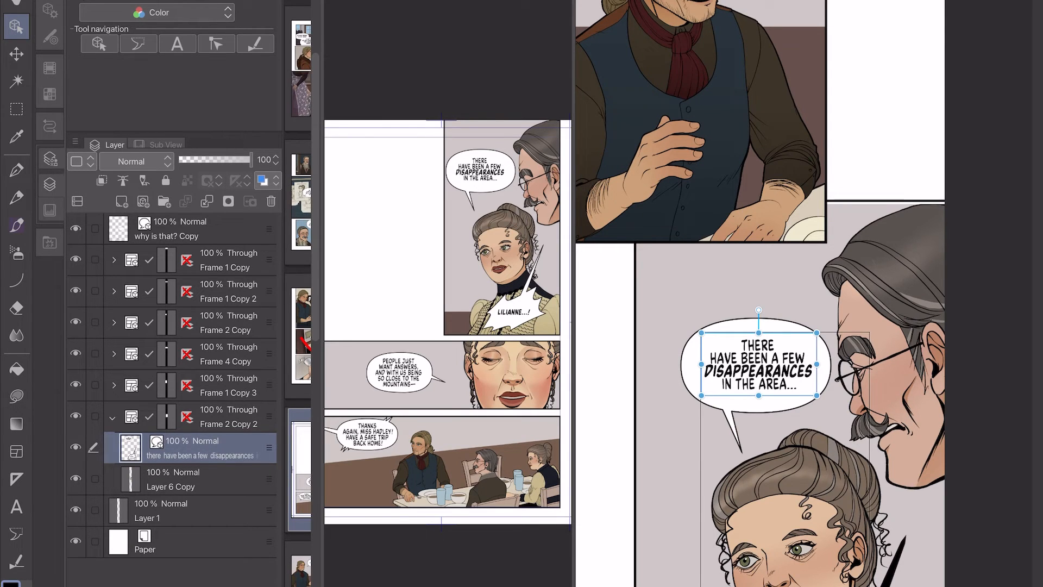
pyautogui.scroll(-5, 760, 294)
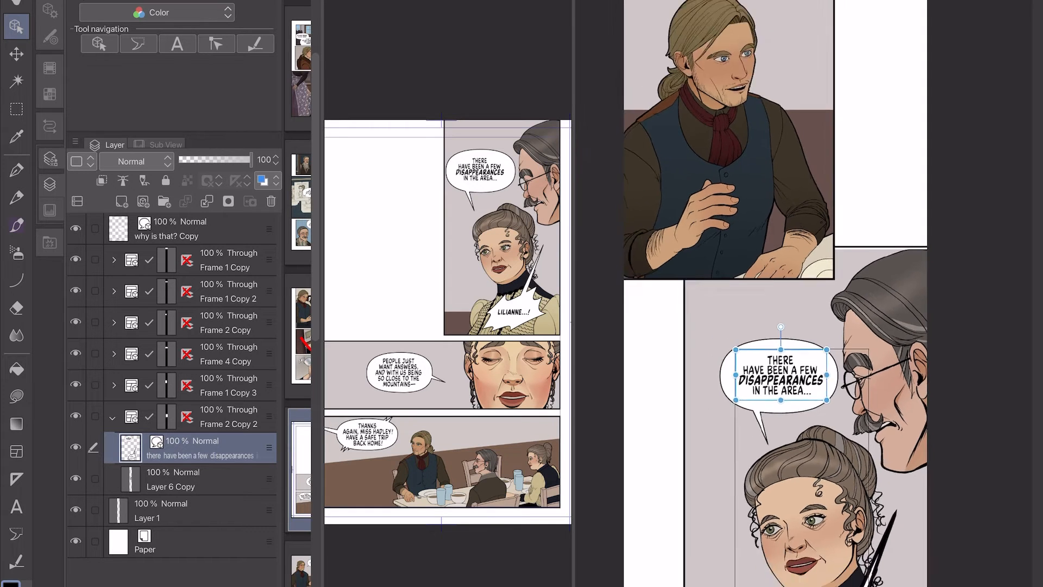
pyautogui.scroll(5, 815, 294)
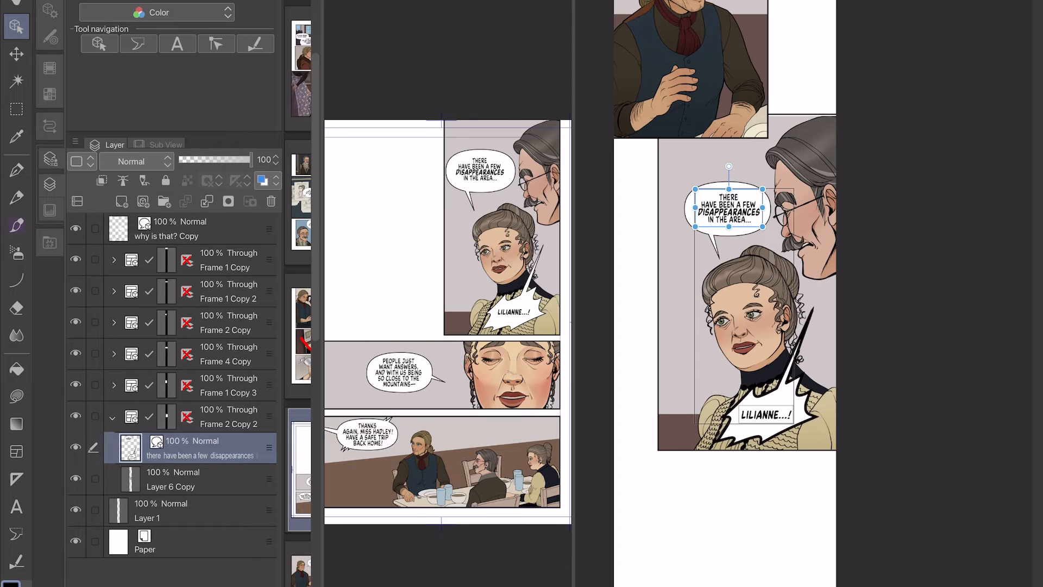
pyautogui.click(766, 413)
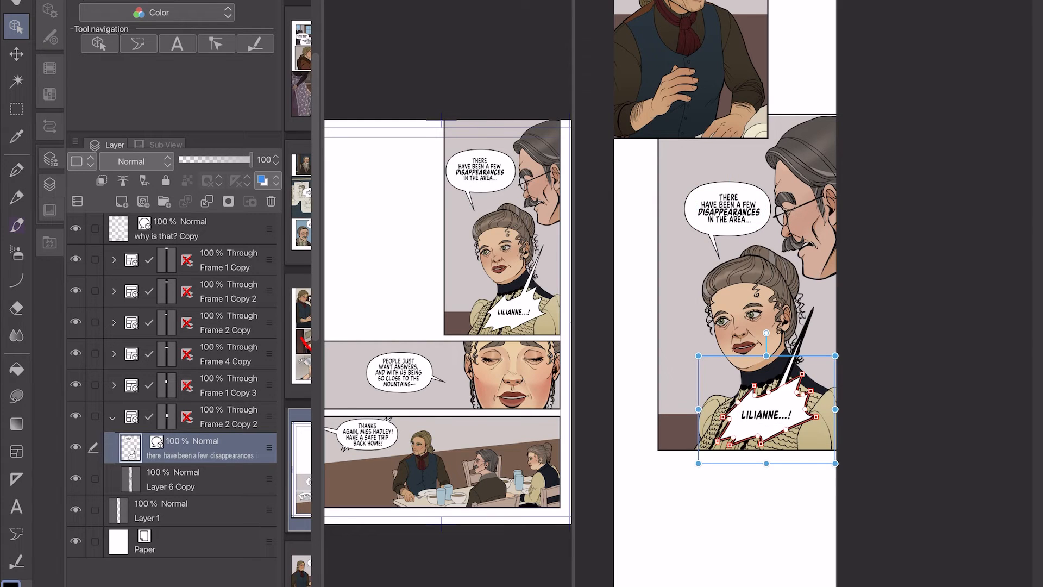
pyautogui.click(50, 10)
pyautogui.click(243, 527)
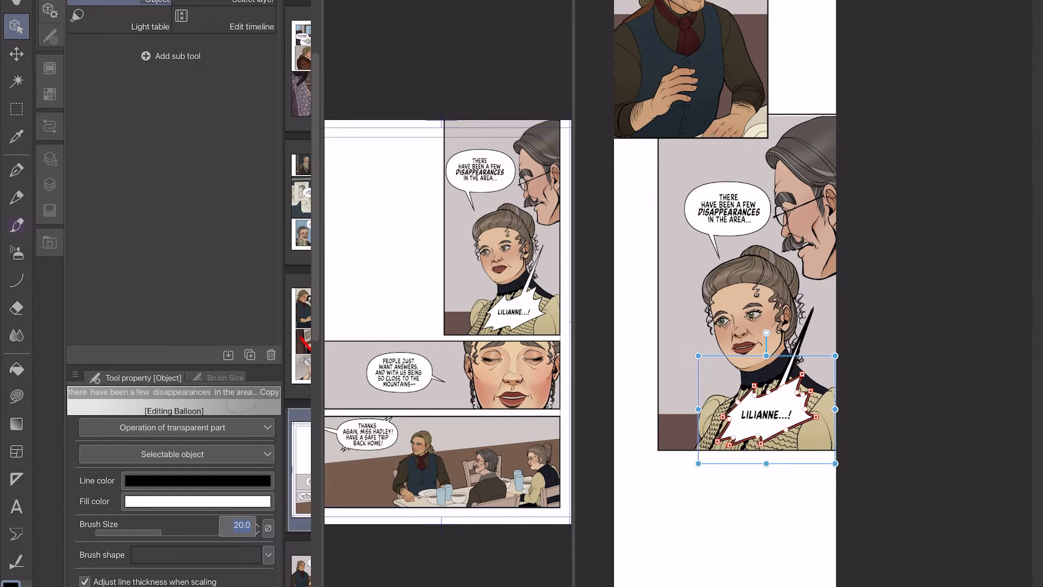
pyautogui.write('7')
pyautogui.press('Return')
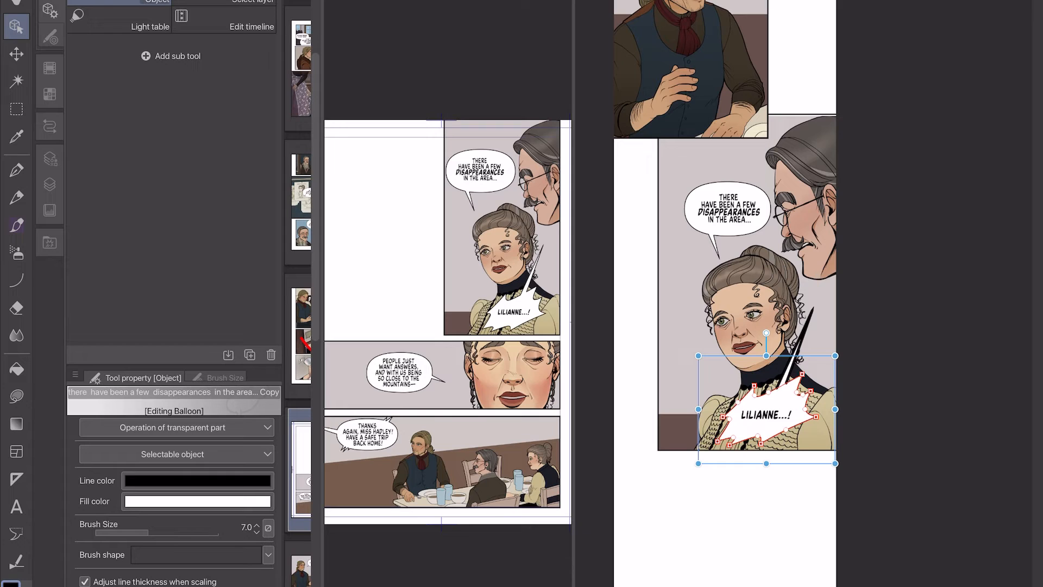
# Set the text size of "Lilianne...!" in the spiky shout balloon to 15.
pyautogui.click(766, 414)
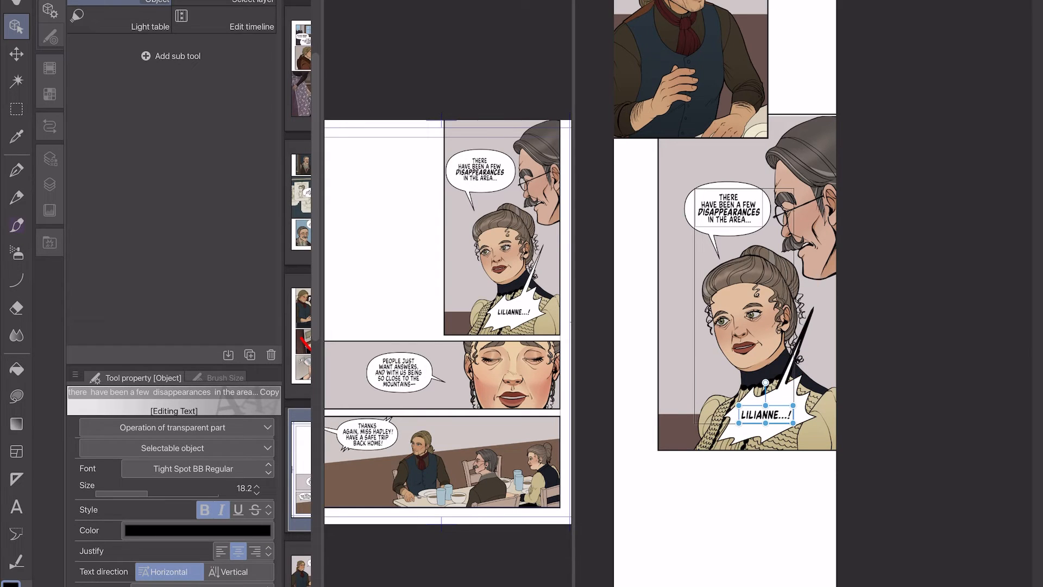
pyautogui.click(245, 488)
pyautogui.write('15')
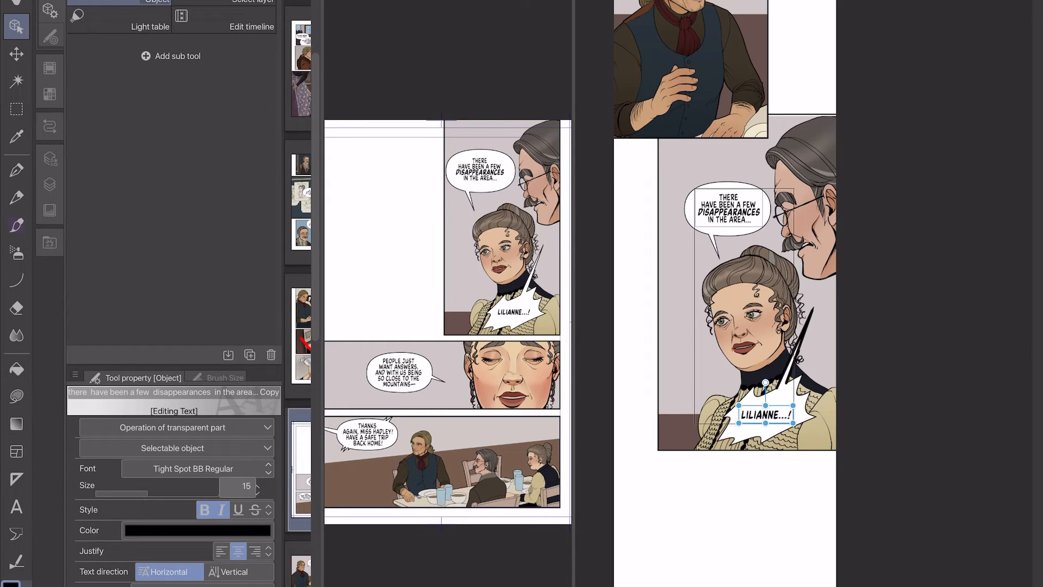
pyautogui.press('Return')
# Set the outline brush size of the "Lilianne...!" balloon's pointed tail to 10.
pyautogui.scroll(3, 807, 414)
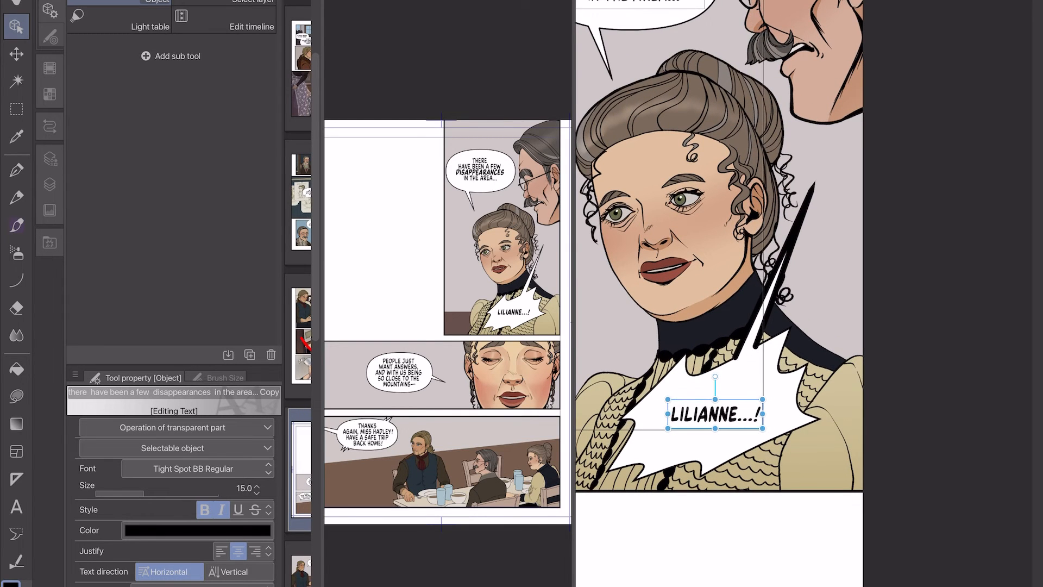
pyautogui.click(774, 291)
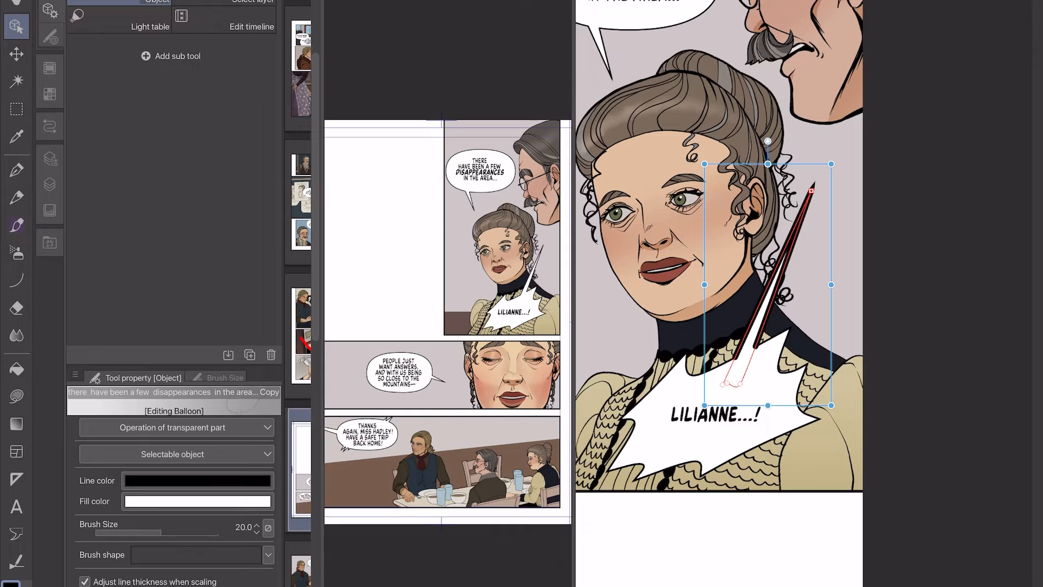
pyautogui.click(239, 526)
pyautogui.write('10')
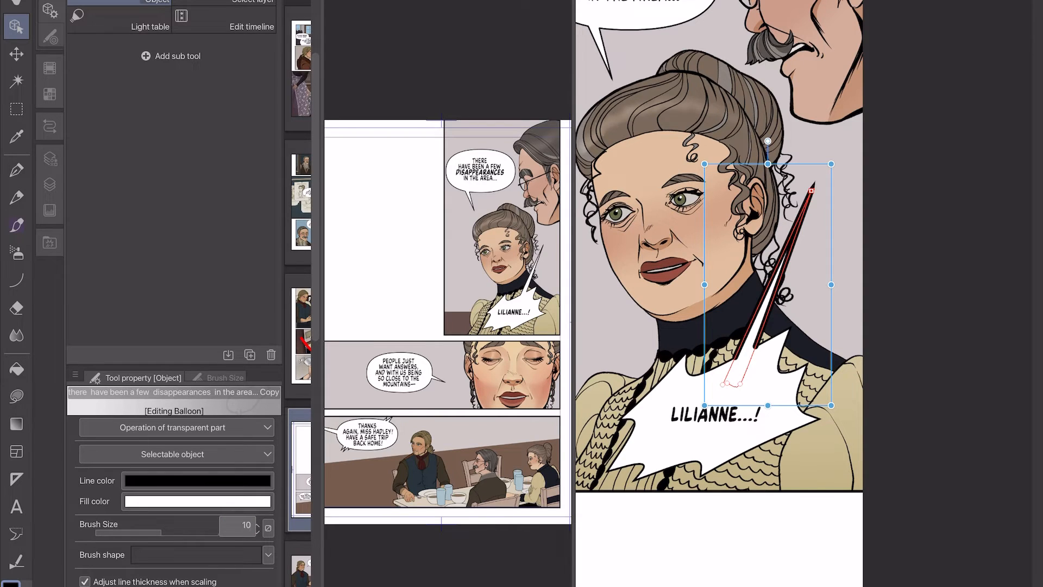
pyautogui.press('Return')
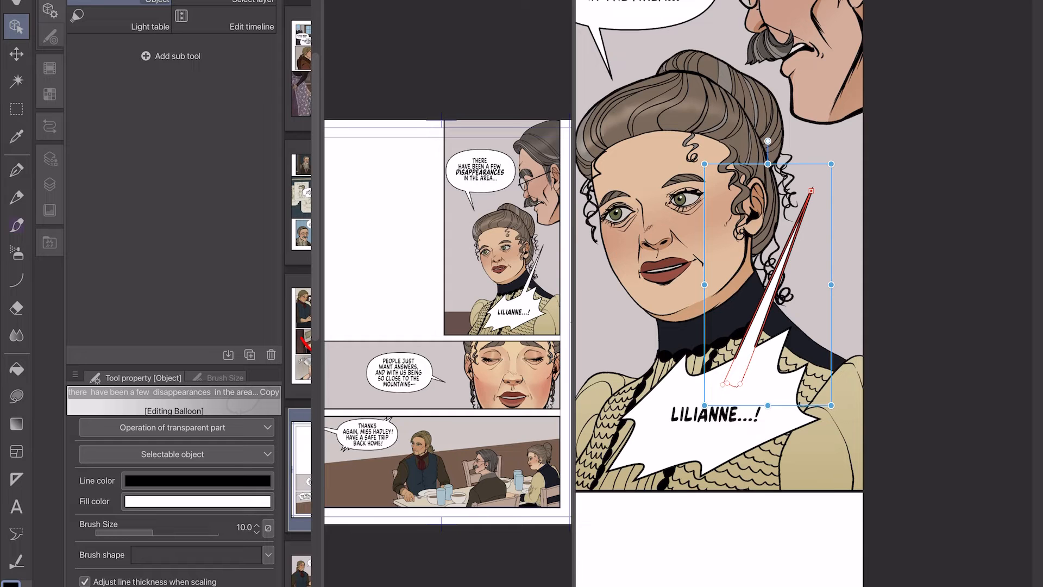
# Shrink the "Lilianne...!" shout balloon from its upper-left corner and reposition it around its text.
pyautogui.click(712, 448)
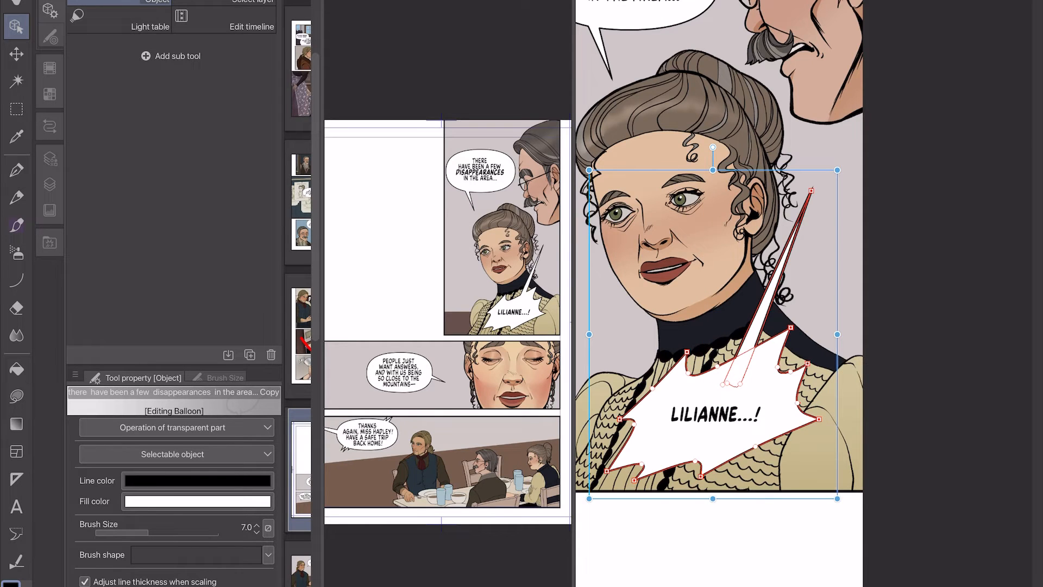
pyautogui.moveTo(590, 170); pyautogui.dragTo(639, 234)
pyautogui.moveTo(740, 433); pyautogui.dragTo(725, 410)
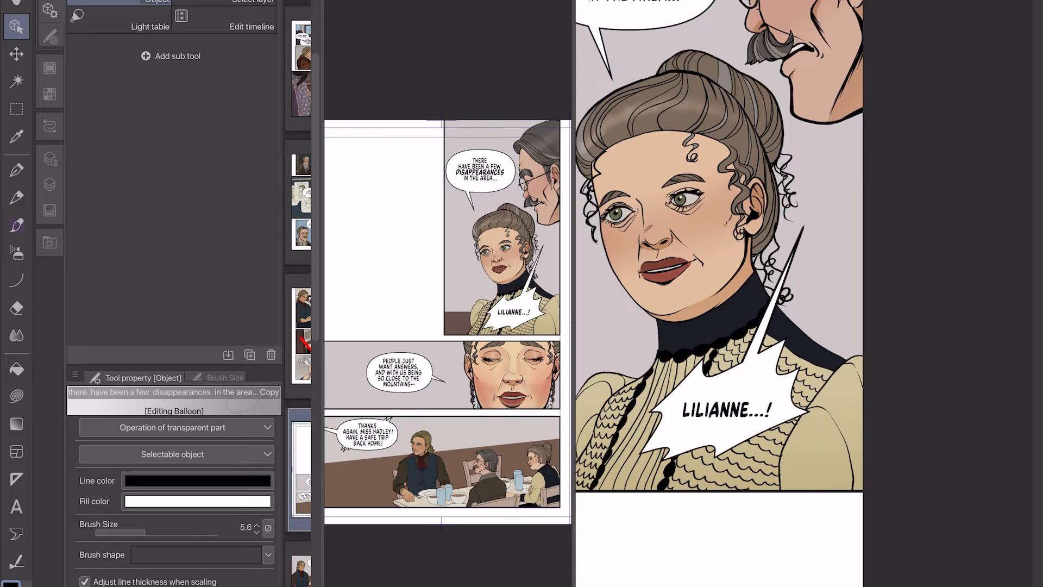
pyautogui.scroll(-2, 725, 293)
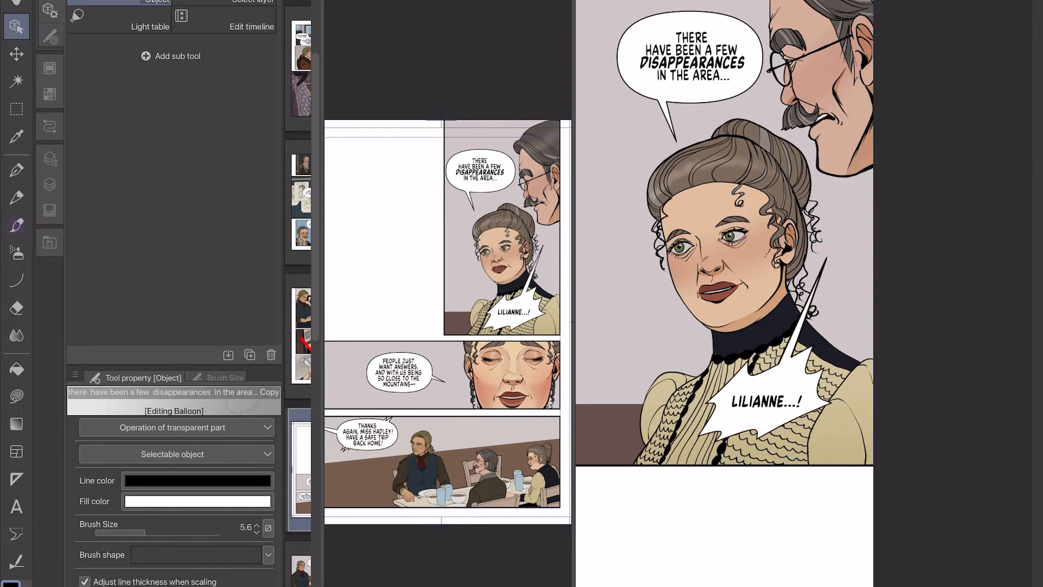
pyautogui.moveTo(903, 200); pyautogui.dragTo(913, 264)
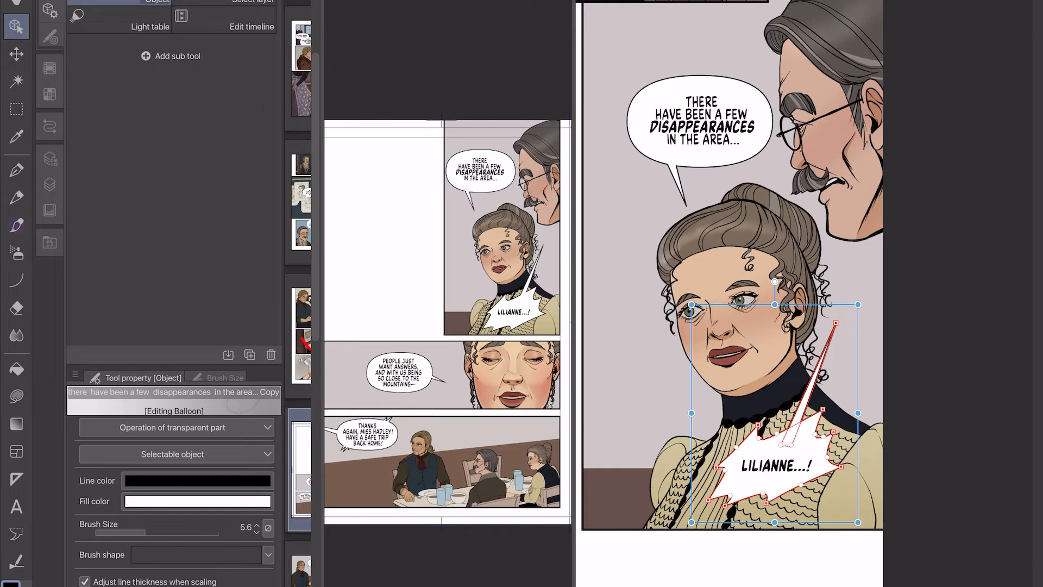
# Set the outline brush size of the shrunken "Lilianne...!" balloon's tail to 7 and clear the selection.
pyautogui.keyDown('shift'); pyautogui.click(700, 123); pyautogui.keyUp('shift')
pyautogui.click(815, 378)
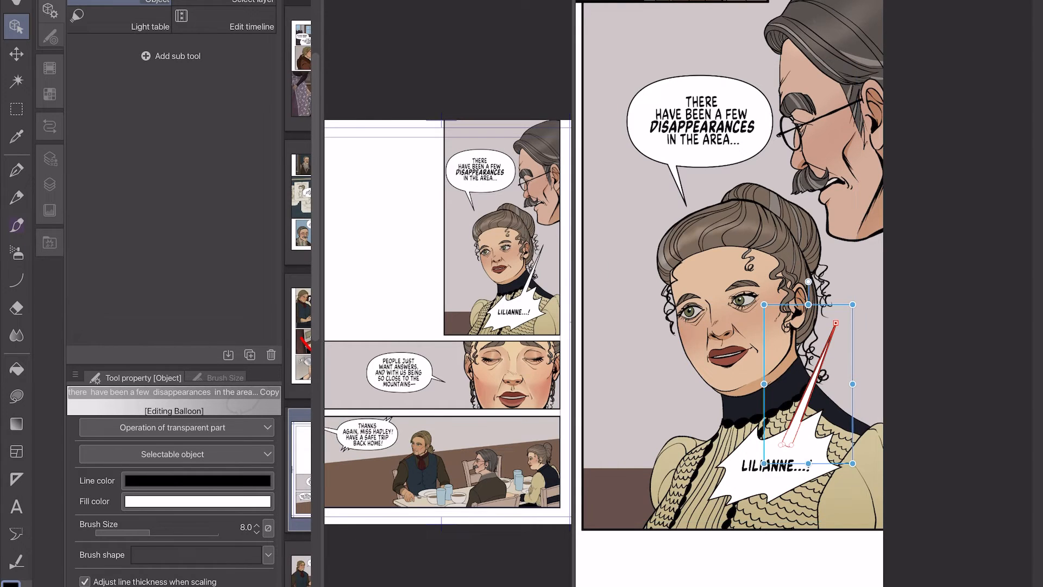
pyautogui.click(245, 527)
pyautogui.write('7')
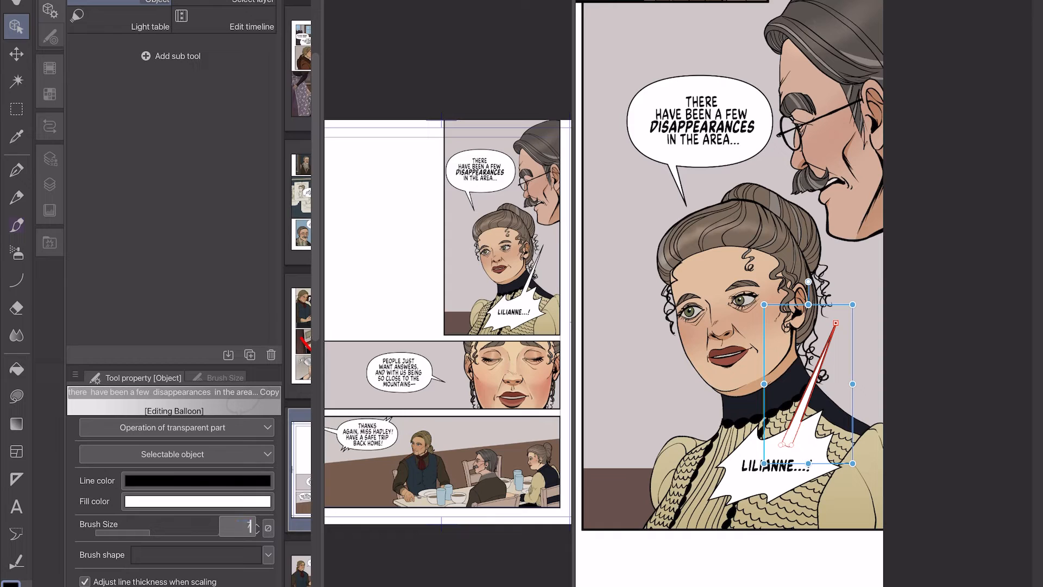
pyautogui.press('Return')
pyautogui.hotkey('ctrl', 'd')
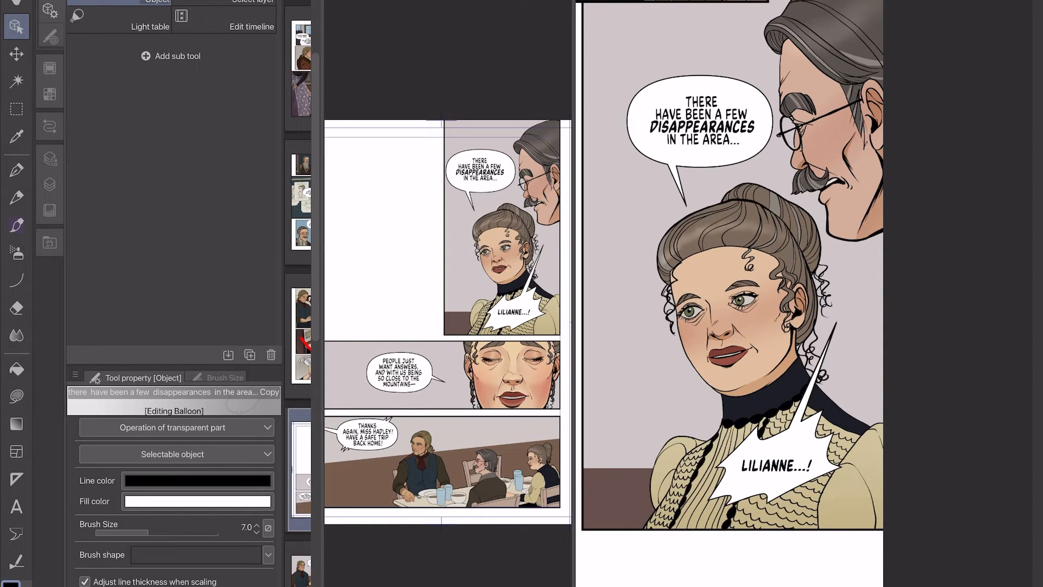
pyautogui.click(810, 398)
pyautogui.hotkey('ctrl', 'd')
pyautogui.click(811, 397)
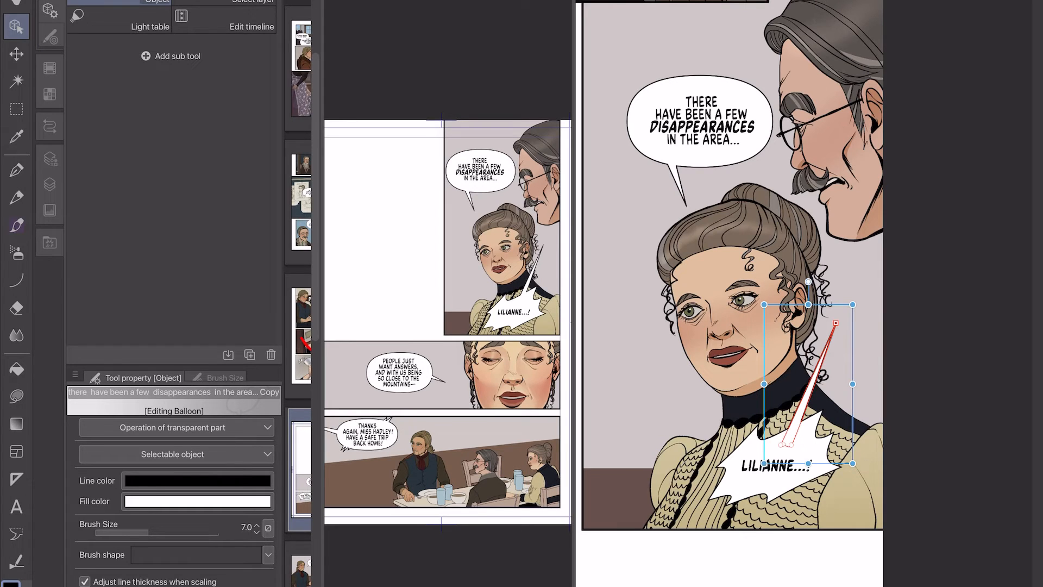
pyautogui.click(776, 465)
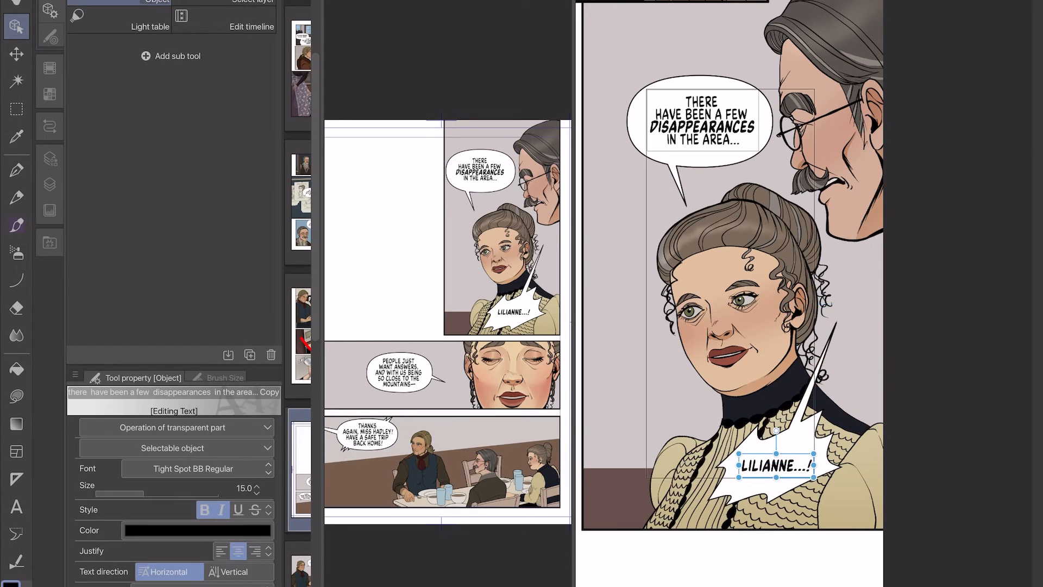
pyautogui.hotkey('ctrl', 'd')
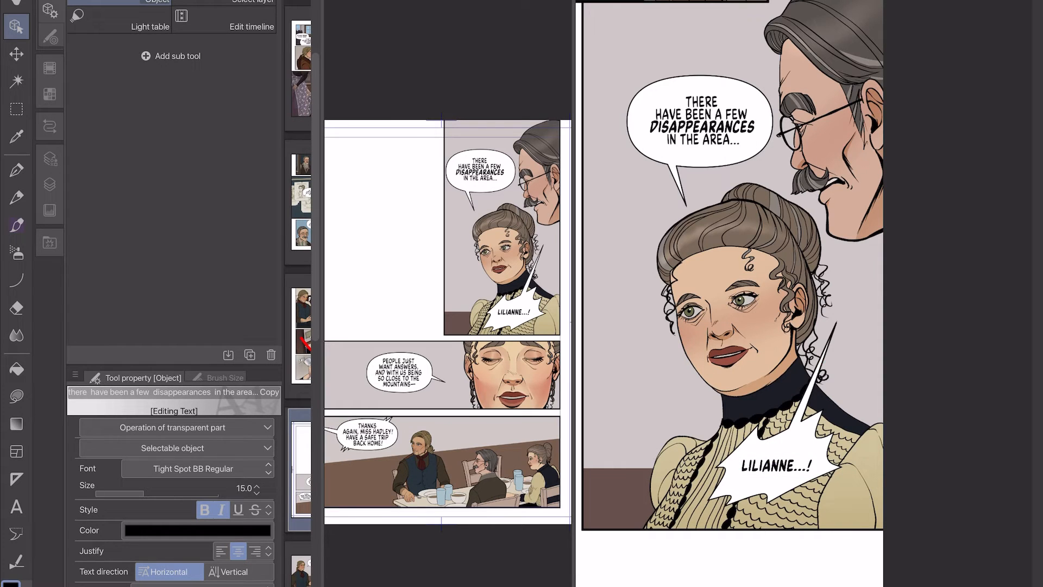
# Move the "disappearances" balloon and its text left and down across the panel's left border, and reposition the tip of its tail.
pyautogui.moveTo(940, 275); pyautogui.dragTo(945, 346)
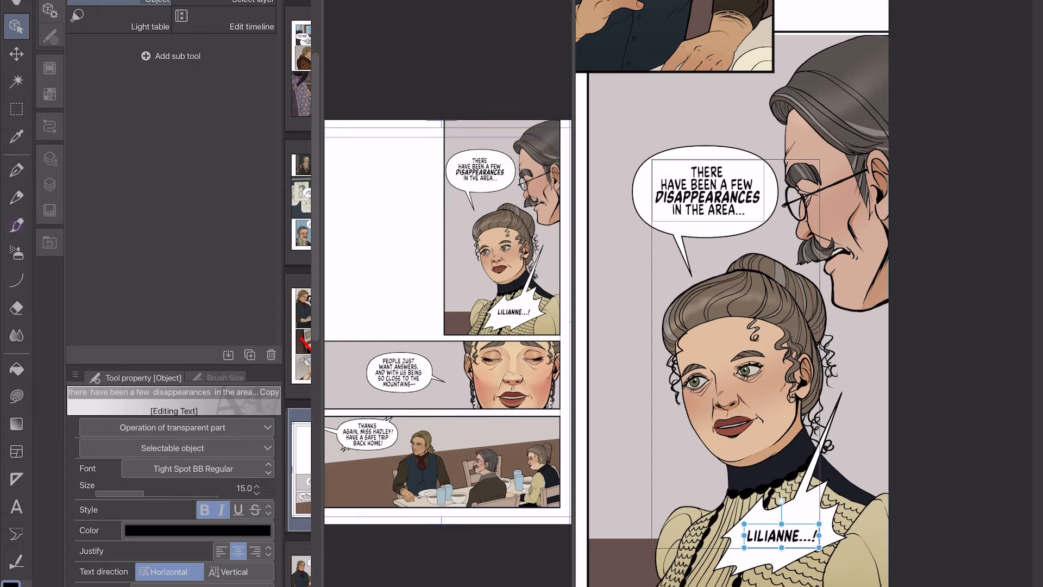
pyautogui.moveTo(707, 190); pyautogui.dragTo(706, 189)
pyautogui.scroll(-2, 943, 177)
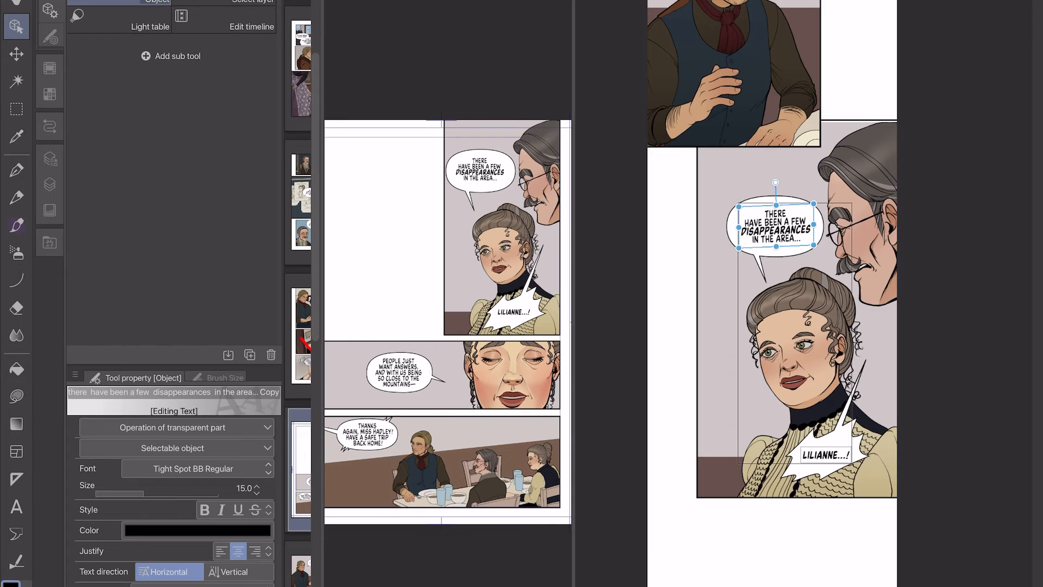
pyautogui.click(776, 223)
pyautogui.scroll(2, 849, 186)
pyautogui.scroll(-2, 907, 271)
pyautogui.moveTo(791, 283); pyautogui.dragTo(750, 352)
# Move the "disappearances" balloon layer out of Frame 2 Copy 2 above all frames and merge it with the "why is that? Copy" layer.
pyautogui.click(50, 184)
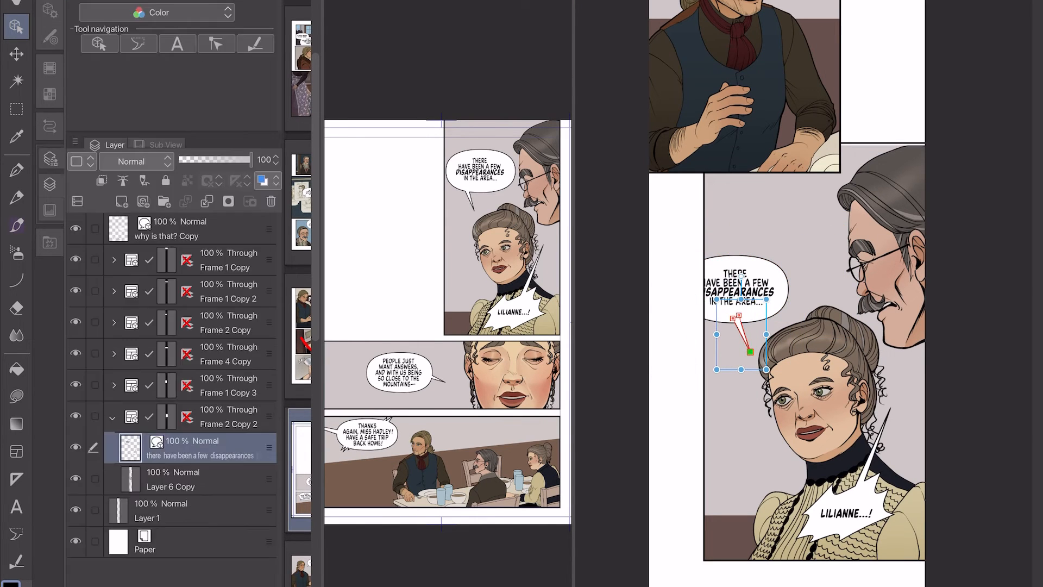
pyautogui.moveTo(191, 448); pyautogui.dragTo(185, 244)
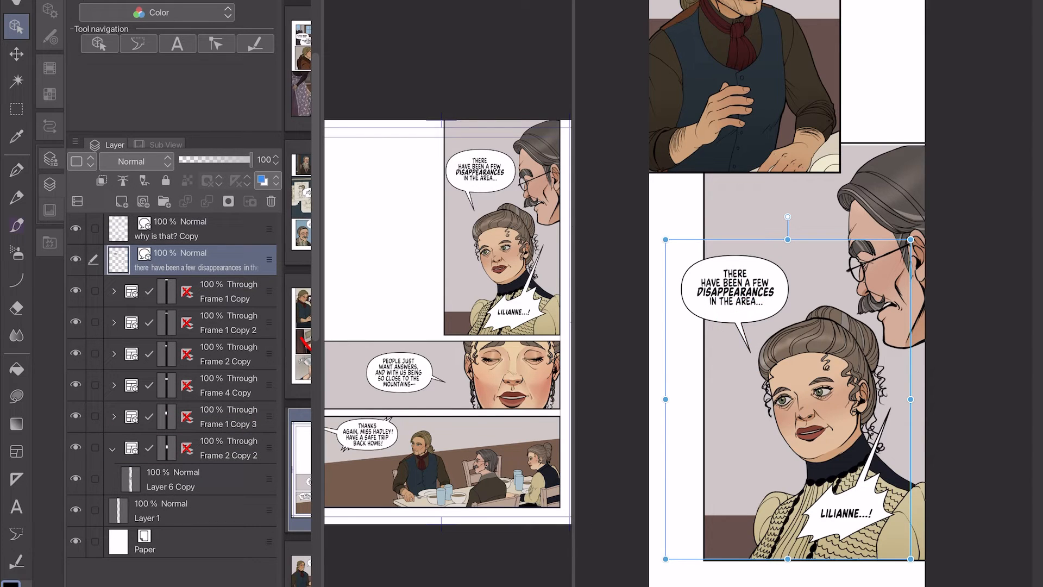
pyautogui.click(190, 229)
pyautogui.hotkey('ctrl', 'e')
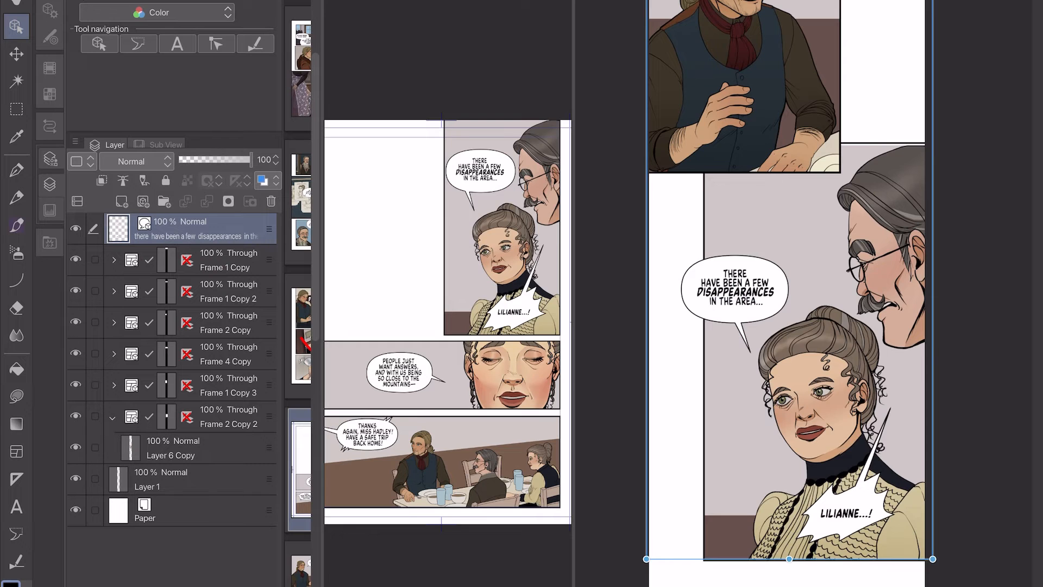
# Examine the upper border of the "disappearances" panel beside the panel above it, and the panel spacing along the webtoon strip.
pyautogui.click(883, 143)
pyautogui.scroll(8, 842, 116)
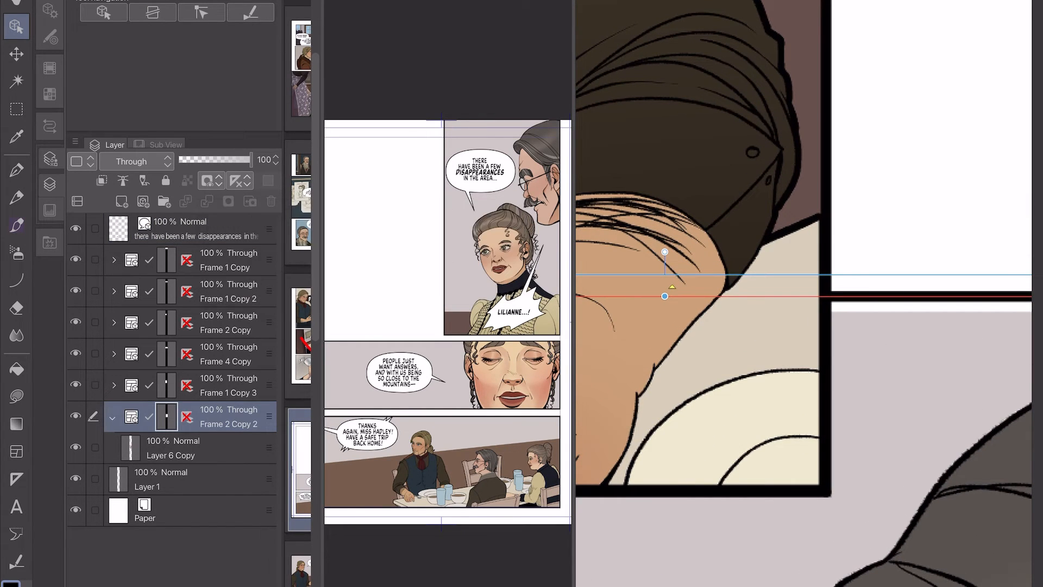
pyautogui.scroll(1, 665, 311)
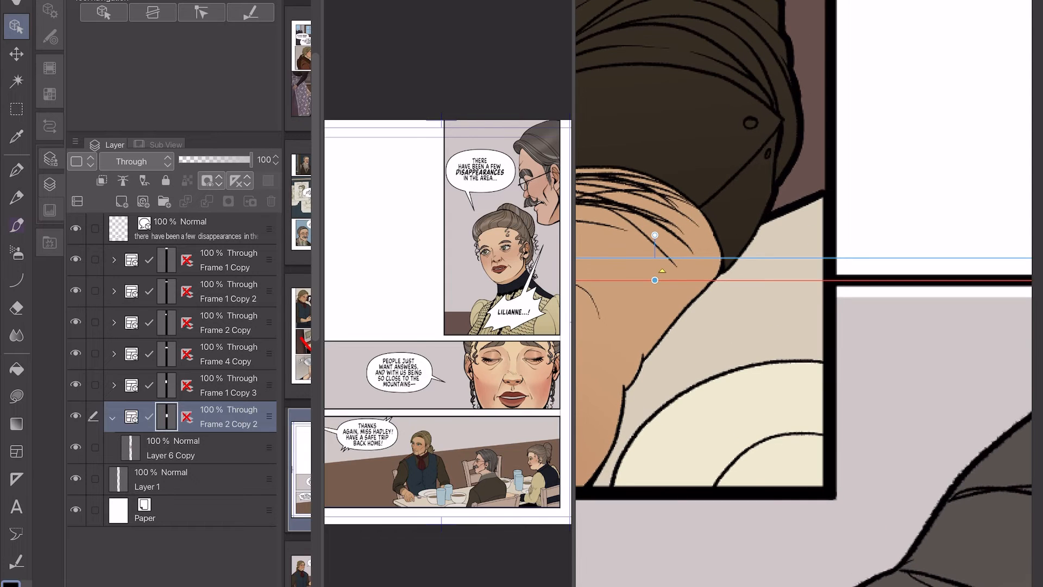
pyautogui.scroll(-5, 657, 282)
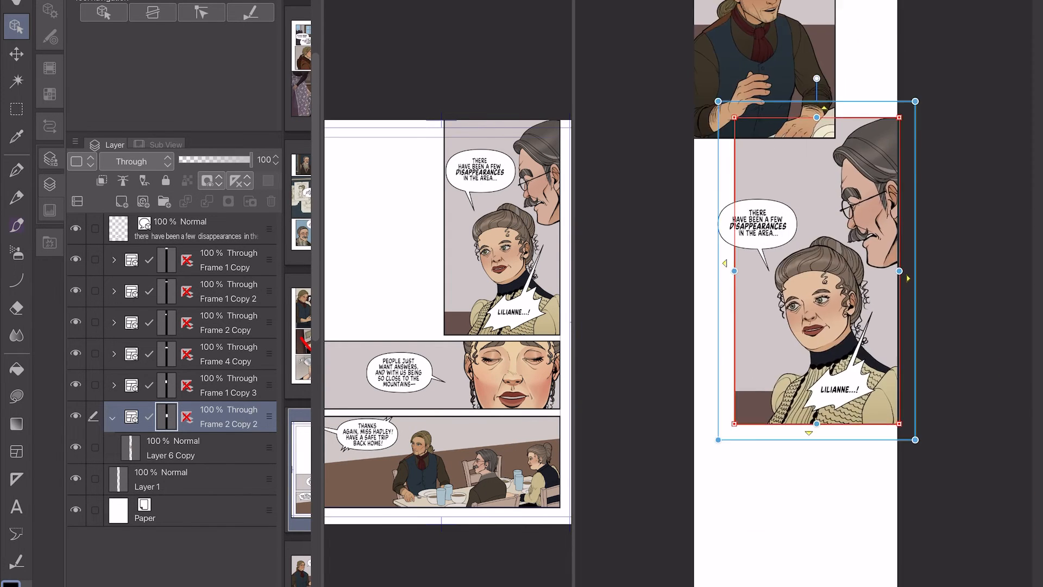
pyautogui.scroll(-5, 822, 420)
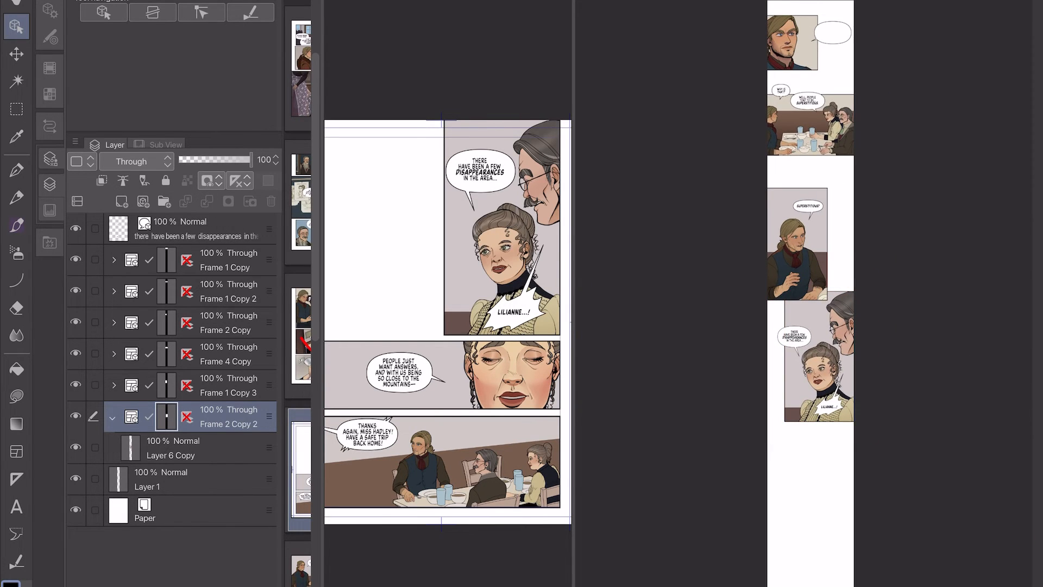
pyautogui.moveTo(956, 134); pyautogui.dragTo(945, 251)
pyautogui.moveTo(942, 462); pyautogui.dragTo(939, 226)
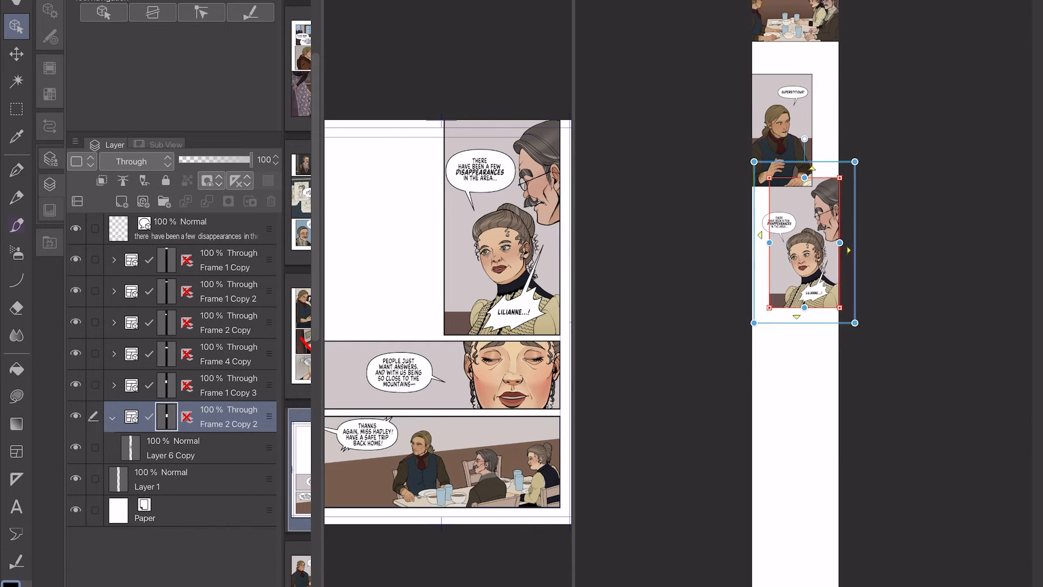
# Hide Frame 2 on the source comic page and select Frame 3 for copying.
pyautogui.click(479, 244)
pyautogui.click(76, 285)
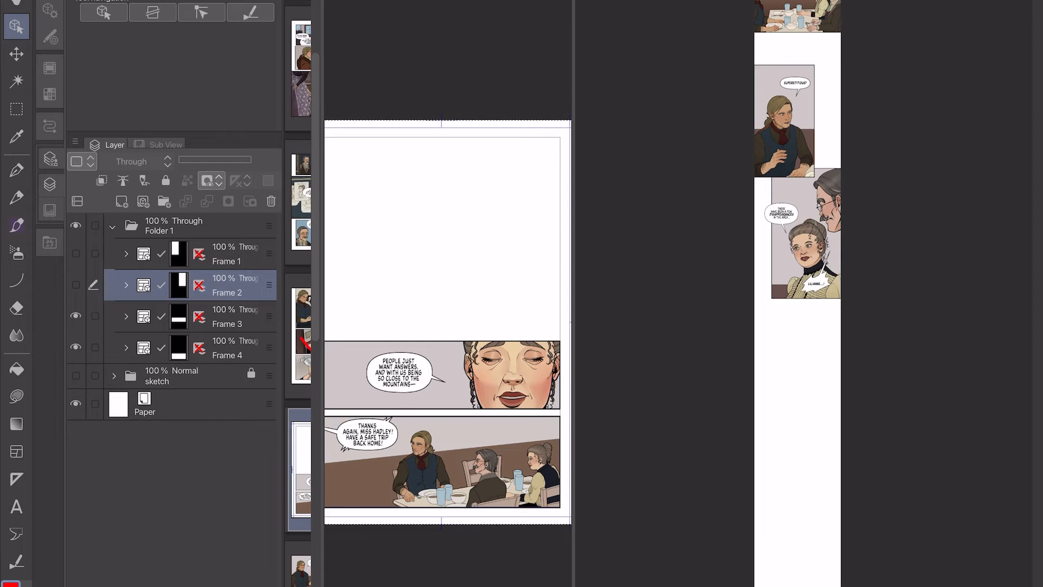
pyautogui.click(126, 317)
pyautogui.click(125, 316)
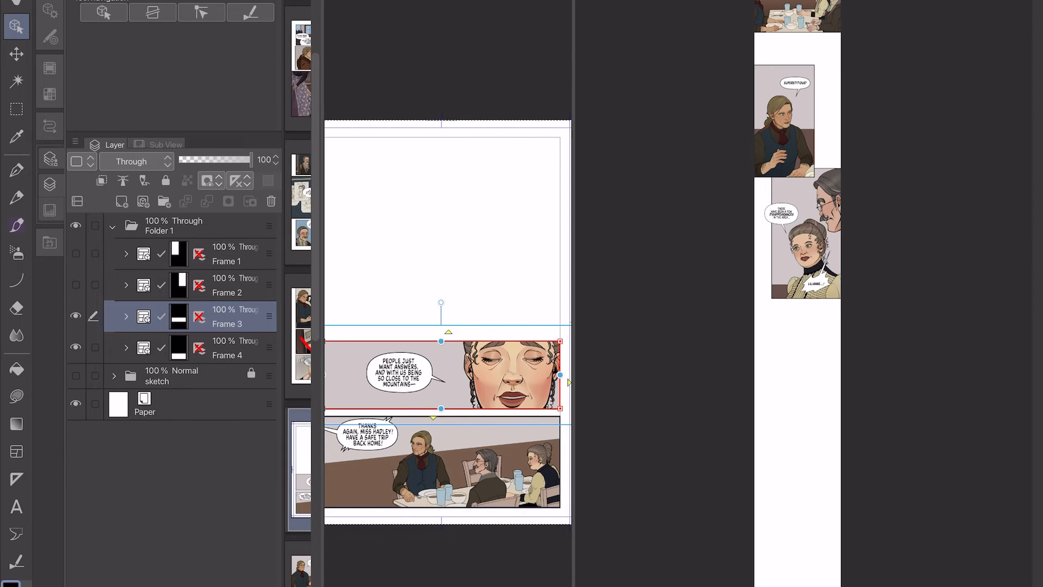
# Paste Frame 3 directly above Layer 1 on the webtoon canvas and move it below the "disappearances" panel.
pyautogui.click(804, 337)
pyautogui.click(114, 417)
pyautogui.click(163, 447)
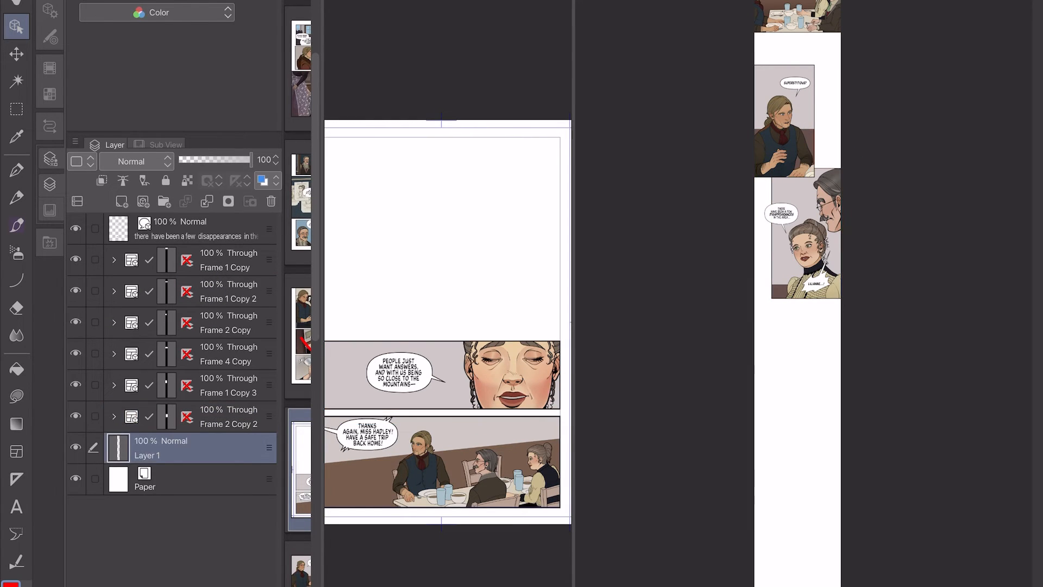
pyautogui.hotkey('ctrl', 'v')
pyautogui.press('k')
pyautogui.moveTo(959, 212); pyautogui.dragTo(758, 424)
pyautogui.press('o')
# Delete the layer mask from the "People just want answers" balloon layer inside Frame 3 Copy.
pyautogui.hotkey('ctrl', 't')
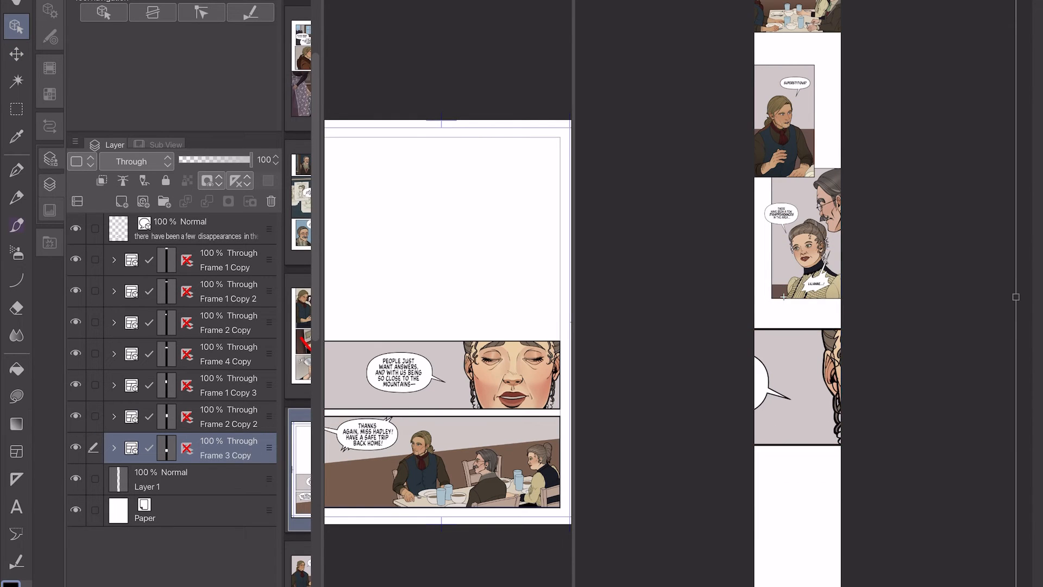
pyautogui.press('Escape')
pyautogui.click(114, 448)
pyautogui.rightClick(168, 484)
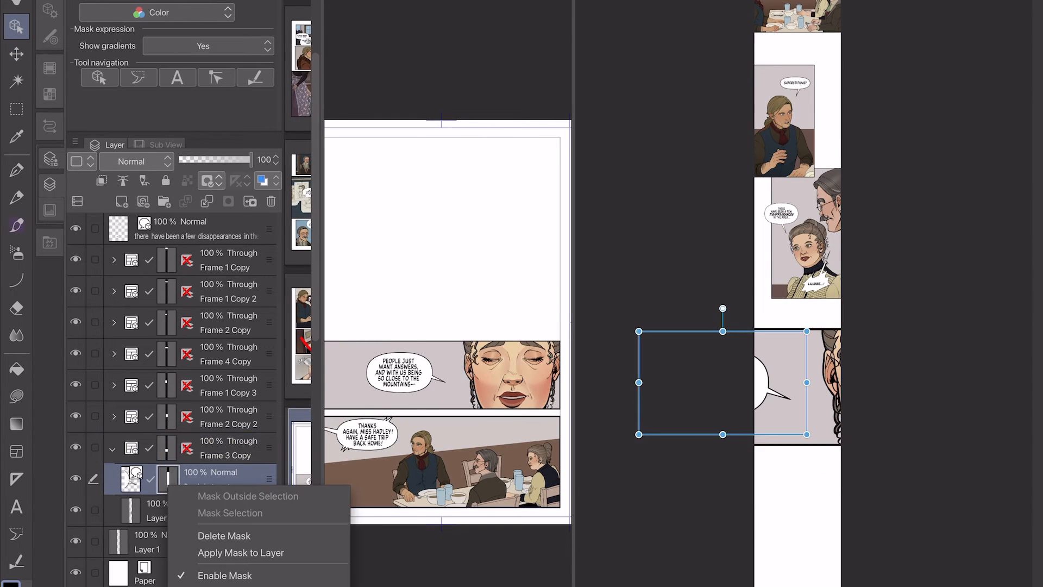
pyautogui.click(223, 535)
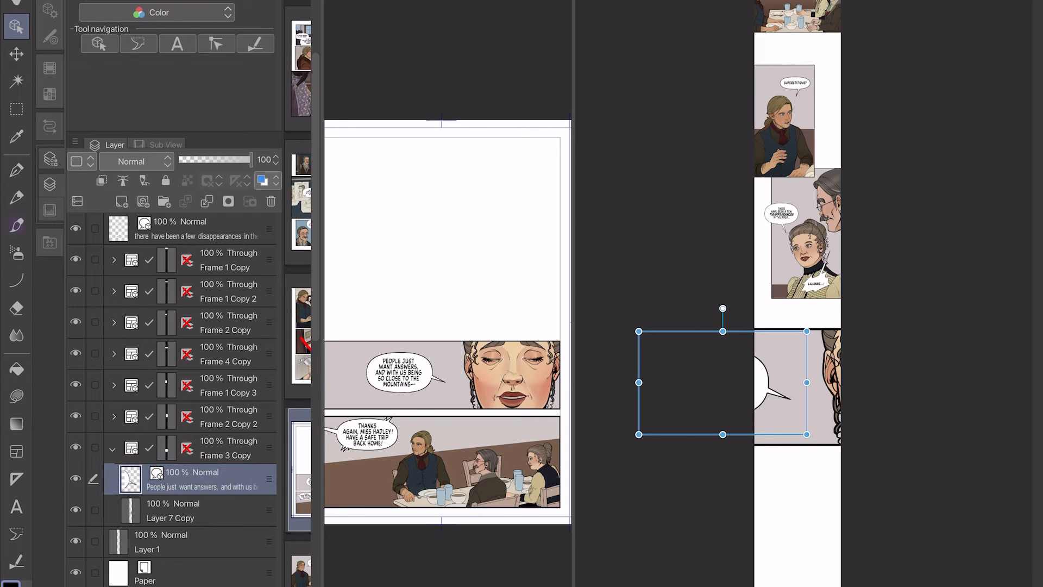
# Scale Frame 3 Copy down and place it below the "disappearances" panel so the woman's face fits inside the webtoon strip.
pyautogui.scroll(-5, 796, 340)
pyautogui.scroll(5, 815, 344)
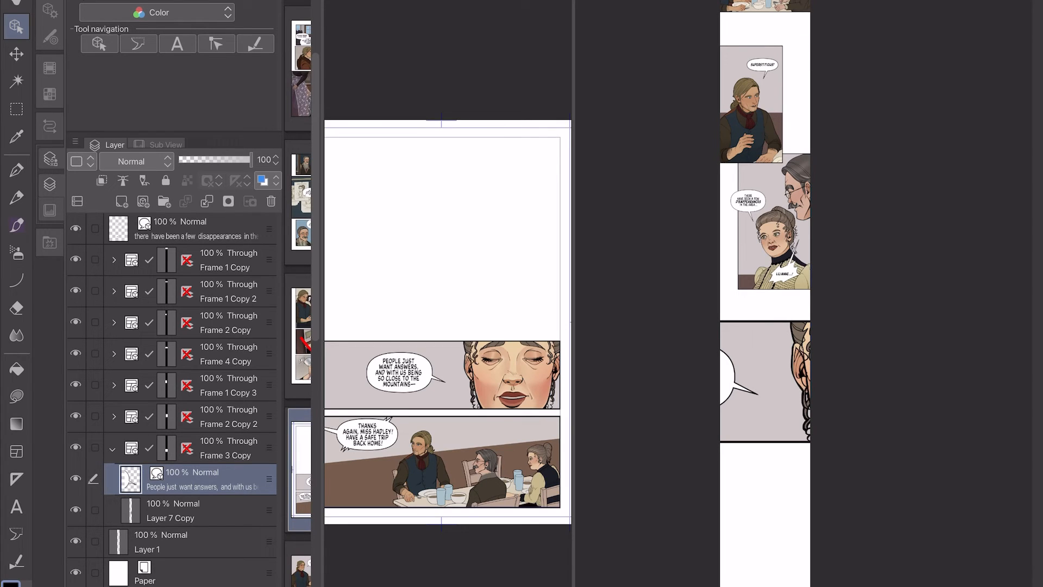
pyautogui.click(228, 449)
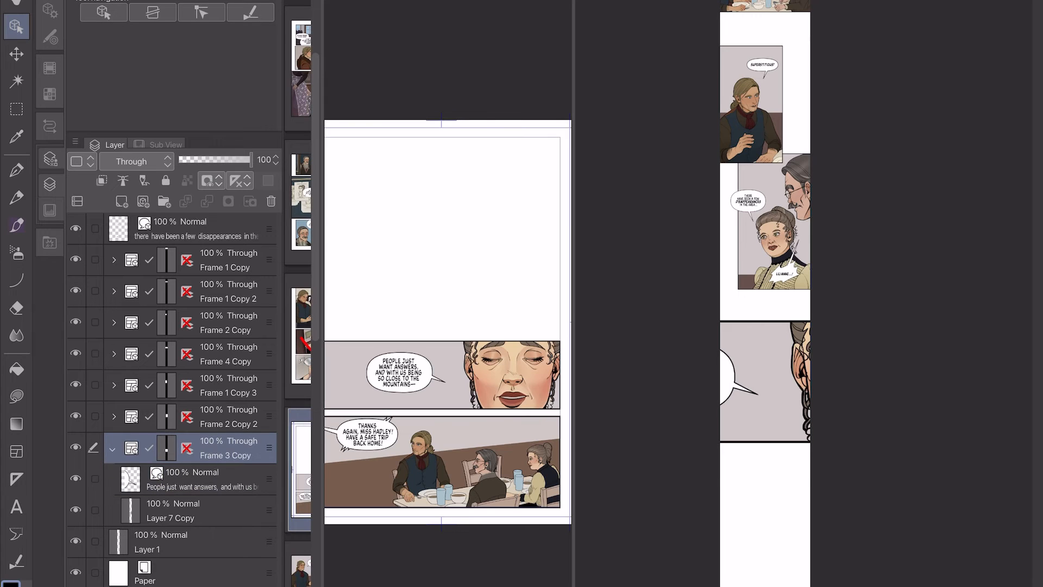
pyautogui.hotkey('ctrl', 't')
pyautogui.moveTo(751, 320); pyautogui.dragTo(751, 405)
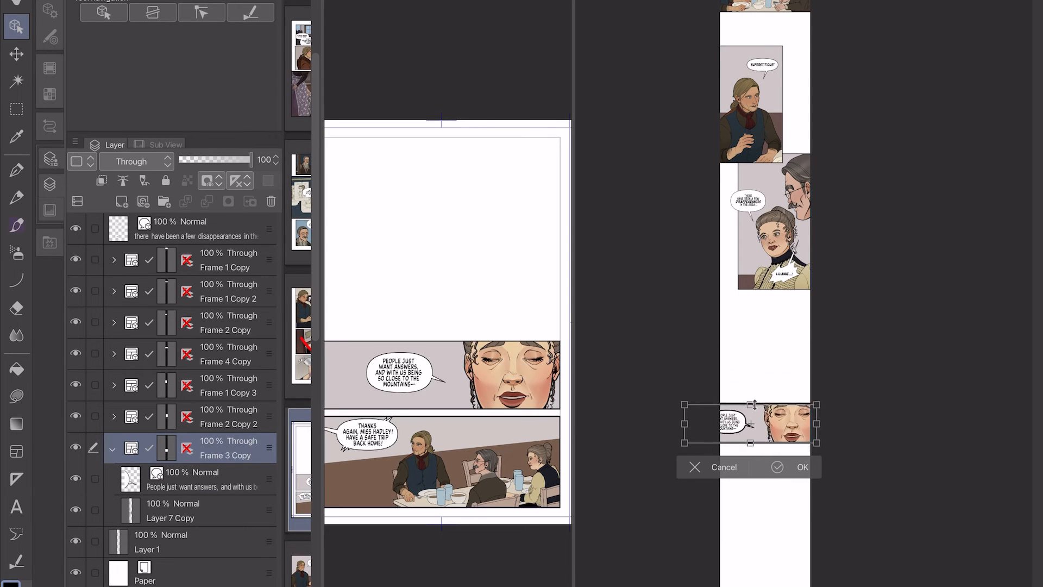
pyautogui.moveTo(791, 438); pyautogui.dragTo(786, 359)
pyautogui.scroll(5, 787, 360)
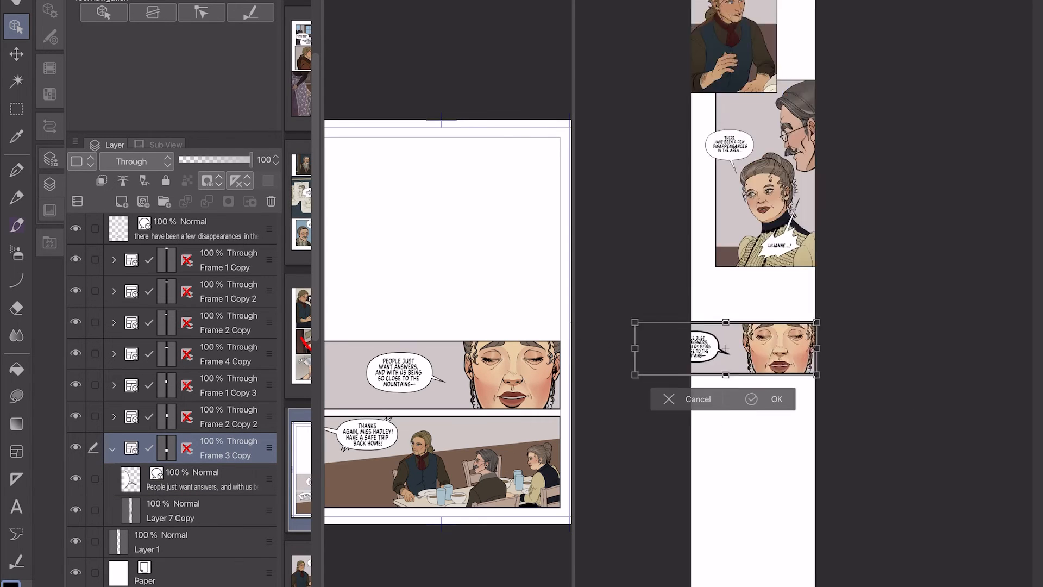
pyautogui.moveTo(789, 401); pyautogui.dragTo(794, 400)
pyautogui.press('Return')
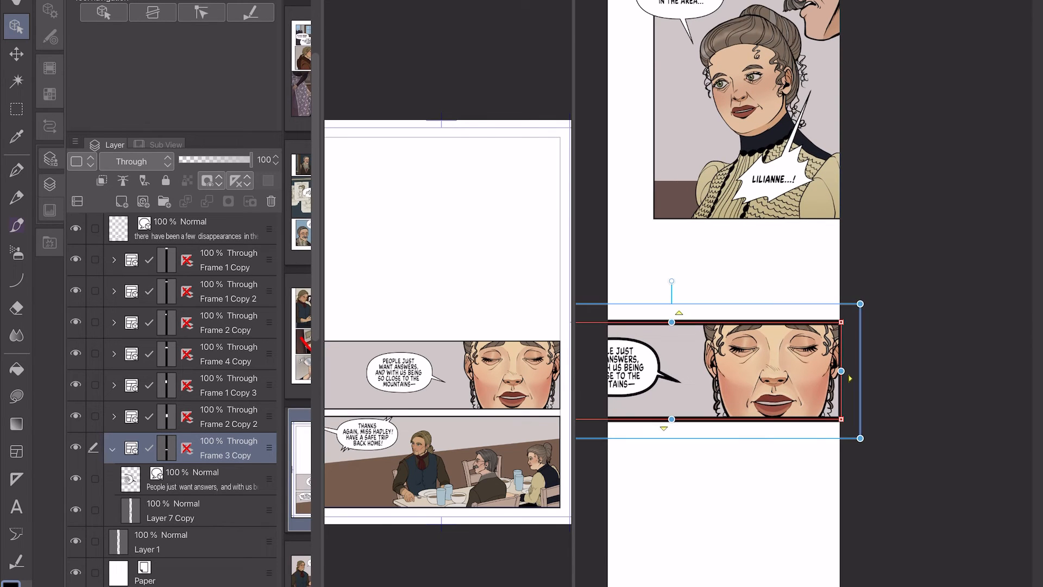
# Move the "People just want answers" balloon layer out of Frame 3 Copy, directly above it, and set its outline brush size to 7.
pyautogui.click(201, 479)
pyautogui.moveTo(269, 478); pyautogui.dragTo(269, 434)
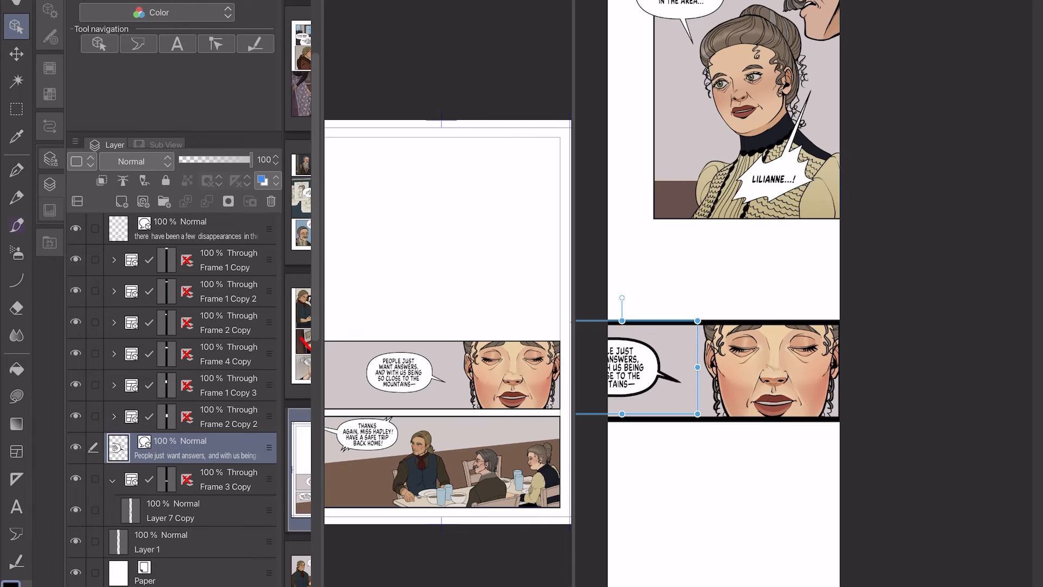
pyautogui.click(50, 11)
pyautogui.click(244, 527)
pyautogui.press('BackSpace')
pyautogui.write('7')
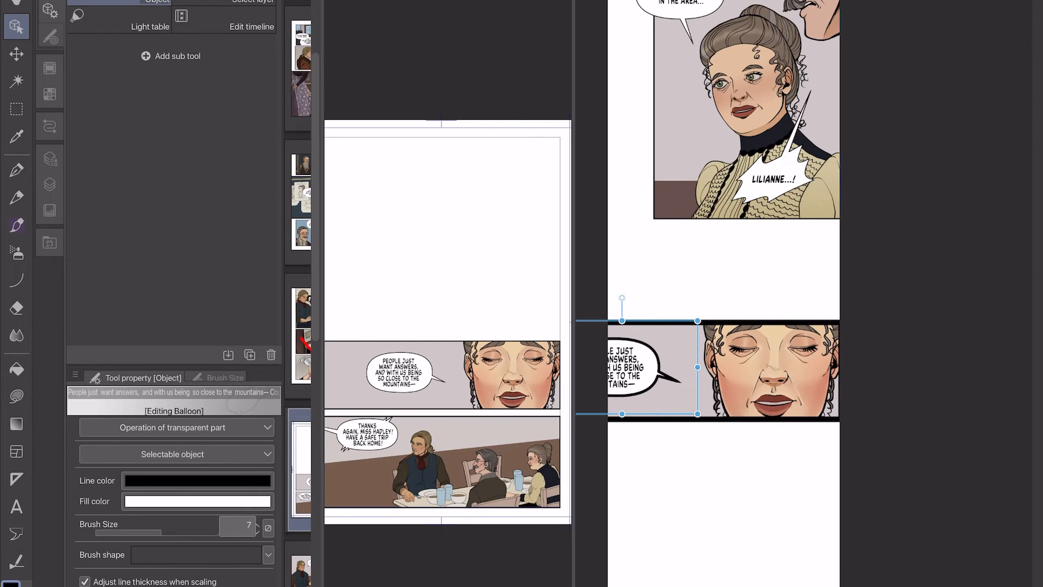
pyautogui.press('Return')
# Set the text size of the "People just want answers" balloon to 15.
pyautogui.click(625, 367)
pyautogui.click(243, 488)
pyautogui.press('BackSpace')
pyautogui.write('15')
pyautogui.press('Return')
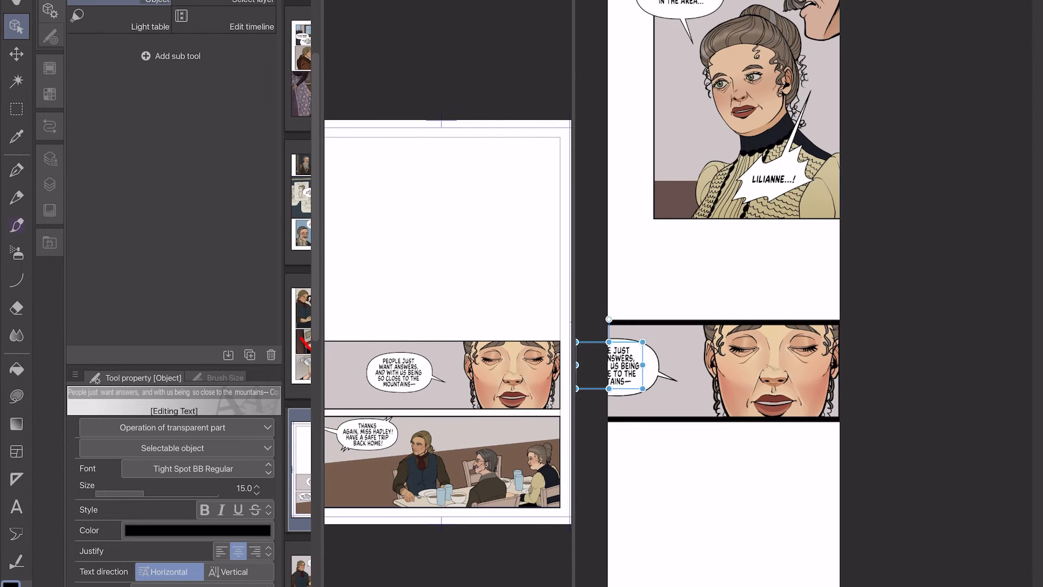
# Move the balloon over the upper edge of the woman's panel and angle its tail down toward her face.
pyautogui.moveTo(623, 366); pyautogui.dragTo(705, 328)
pyautogui.press('k')
pyautogui.press('o')
pyautogui.click(724, 296)
pyautogui.moveTo(689, 316); pyautogui.dragTo(698, 333)
pyautogui.press('Escape')
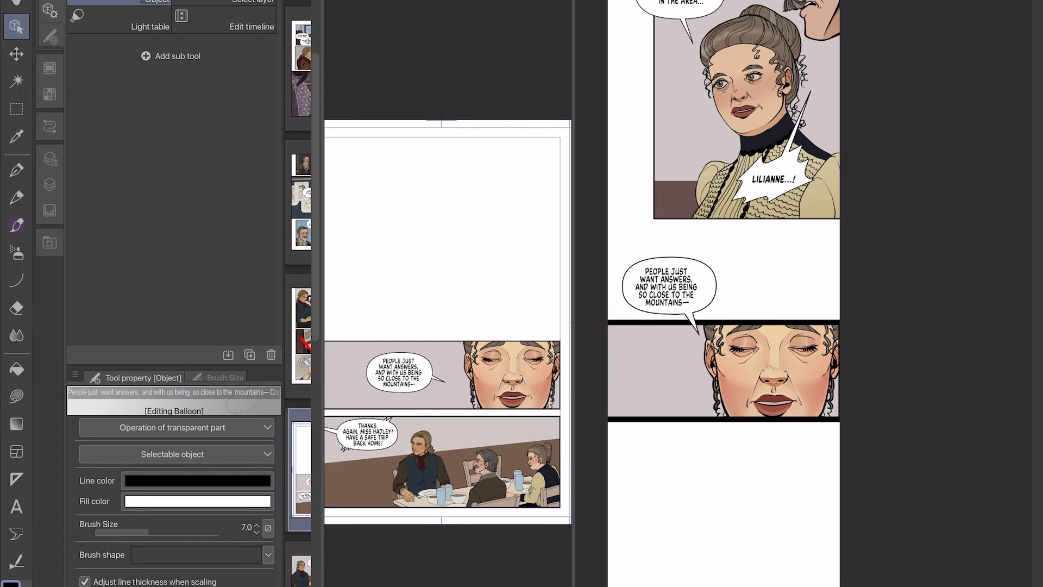
pyautogui.press('k')
pyautogui.moveTo(669, 288); pyautogui.dragTo(667, 298)
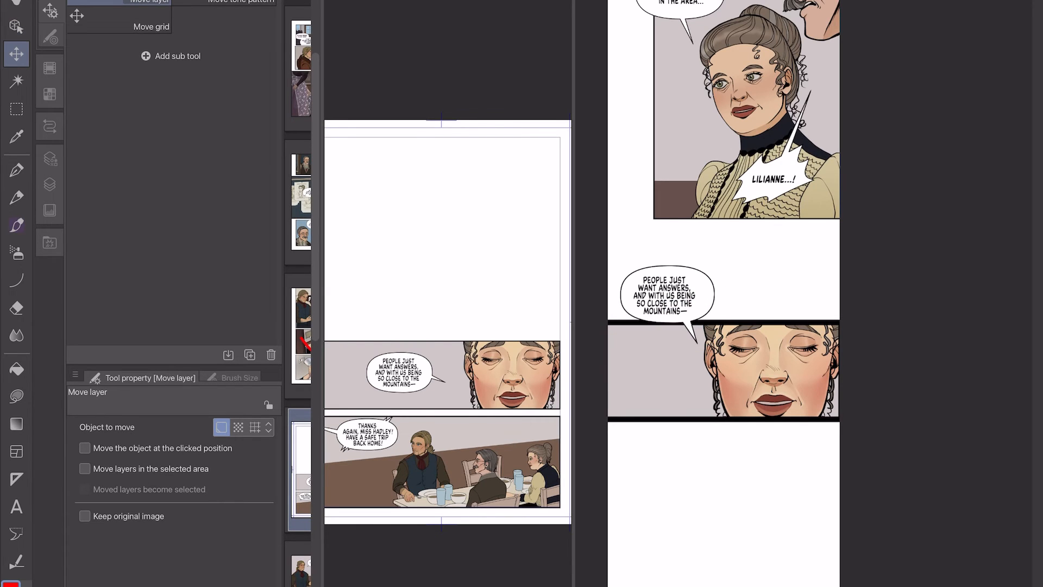
# Thin the frame border of Frame 3 Copy to match the panels above it.
pyautogui.press('o')
pyautogui.click(777, 323)
pyautogui.press('Return')
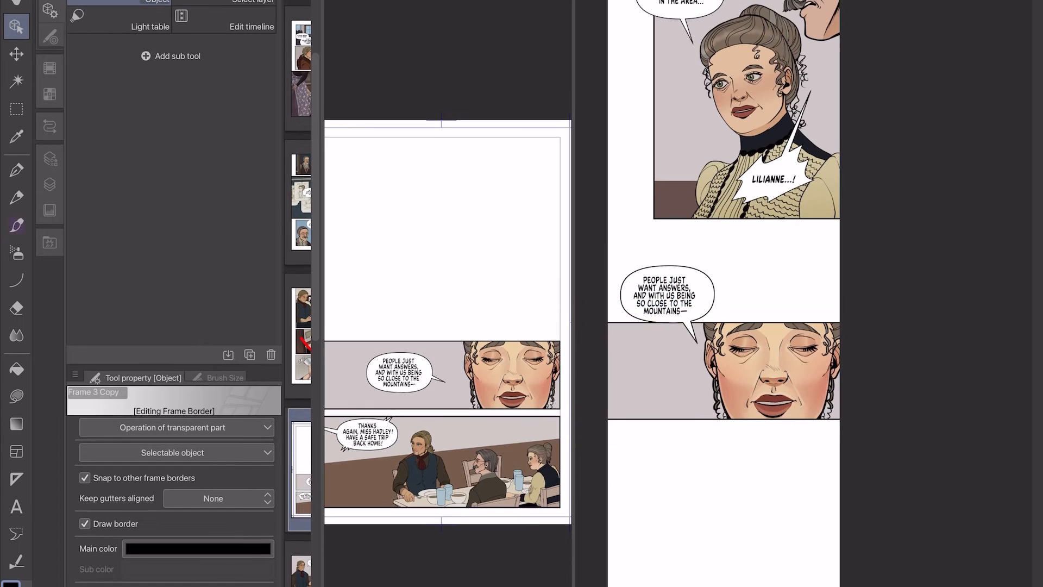
# Shift the "People just want answers" balloon slightly down toward the strip's left edge and point its tail tip at the woman.
pyautogui.press('k')
pyautogui.moveTo(705, 297); pyautogui.dragTo(697, 307)
pyautogui.press('o')
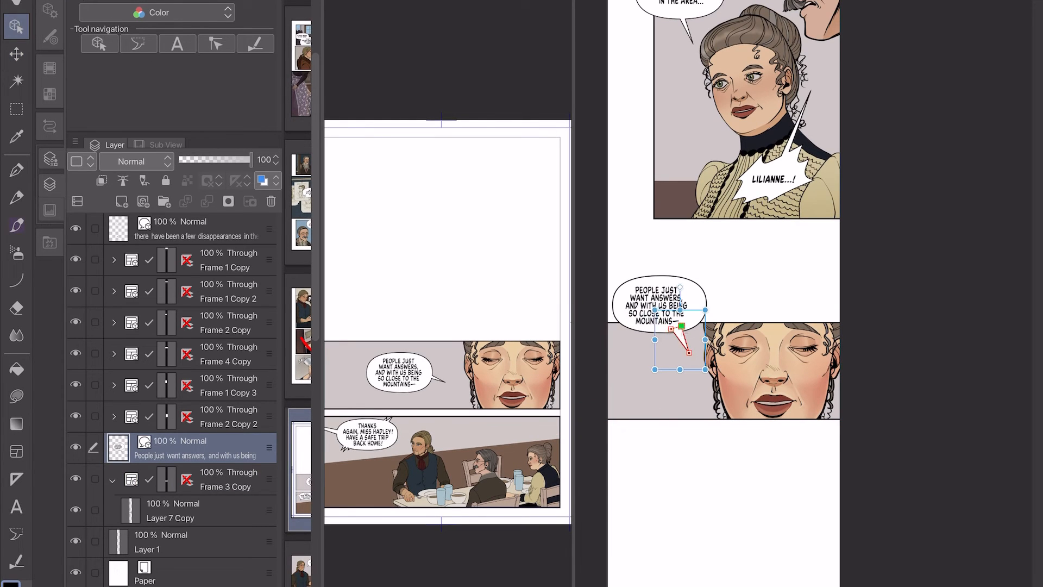
pyautogui.moveTo(694, 352); pyautogui.dragTo(693, 351)
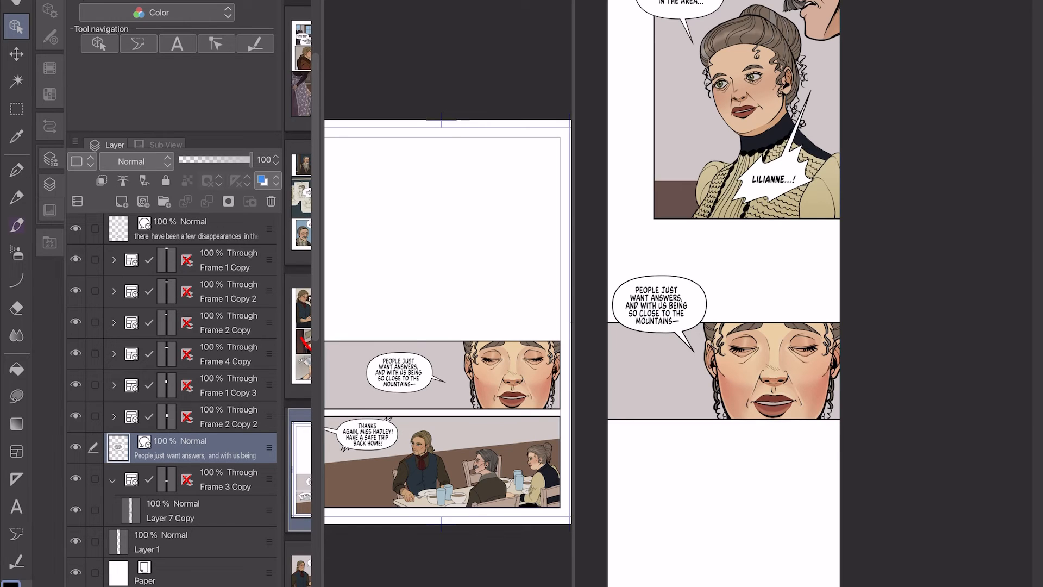
# Merge the "People just want answers" balloon layer with the "disappearances" balloon layer at the top of the stack and collapse Frame 3 Copy.
pyautogui.moveTo(269, 448); pyautogui.dragTo(269, 245)
pyautogui.click(206, 229)
pyautogui.hotkey('ctrl', 'e')
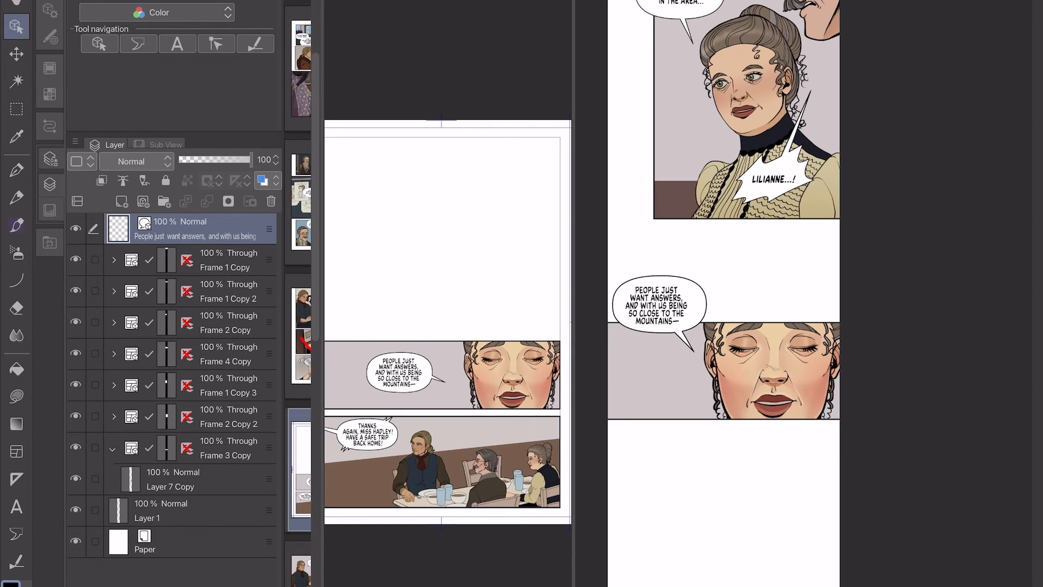
pyautogui.click(112, 450)
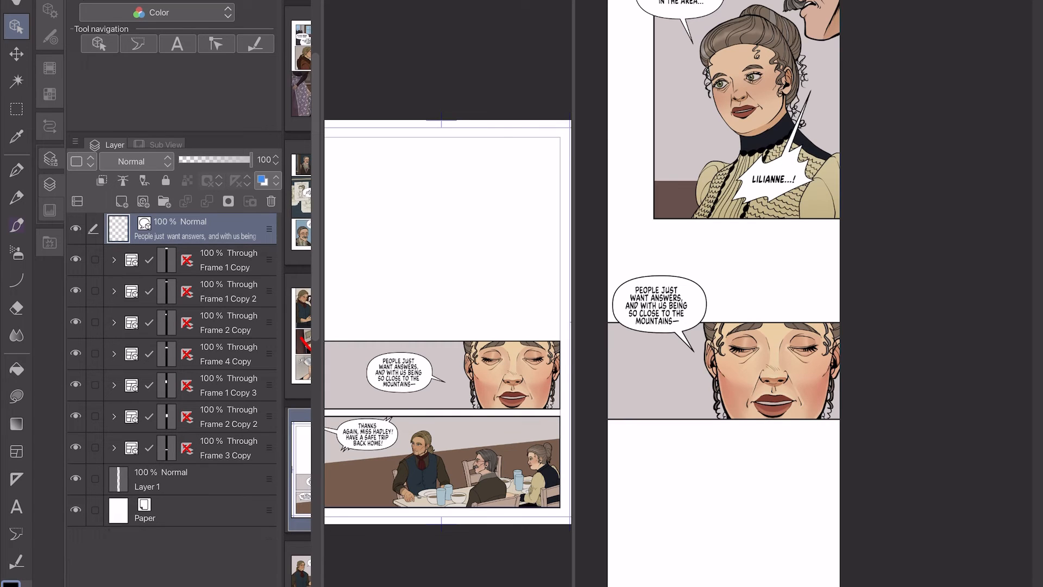
pyautogui.moveTo(656, 305); pyautogui.dragTo(659, 305)
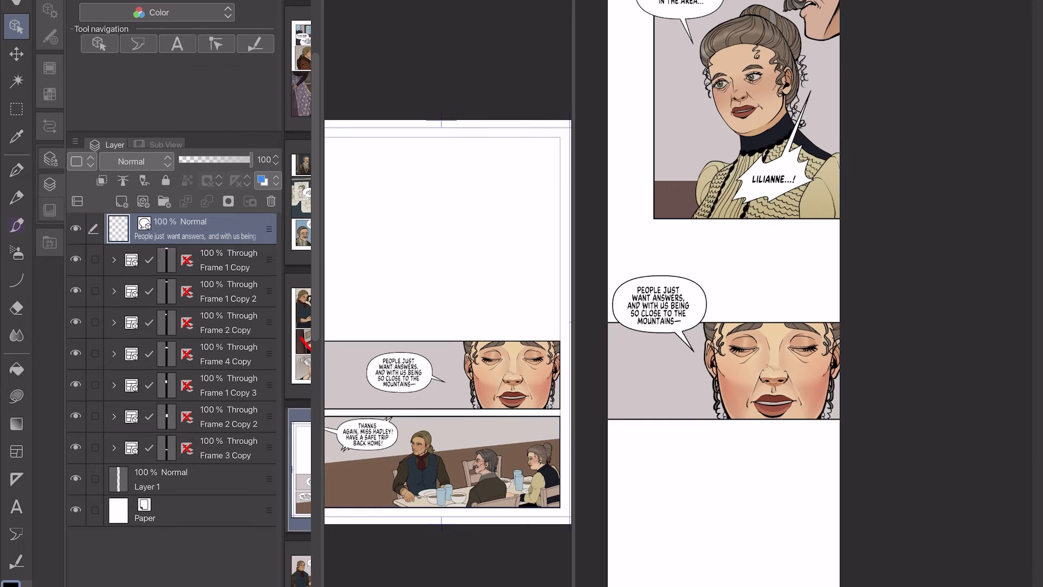
# Hide Frame 3 on the source comic page and copy Frame 4.
pyautogui.scroll(-5, 906, 226)
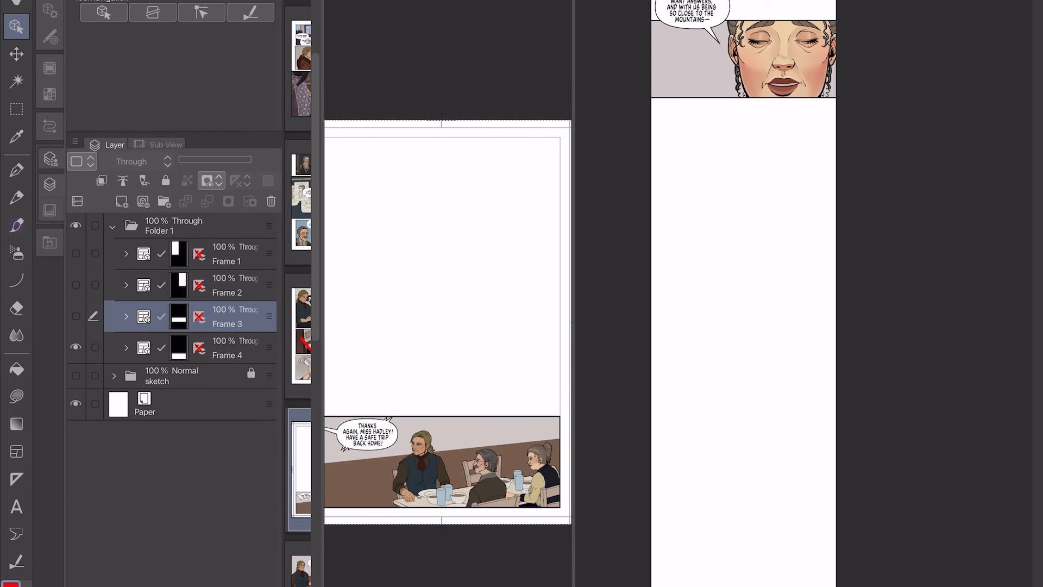
pyautogui.scroll(-2, 448, 320)
pyautogui.click(126, 348)
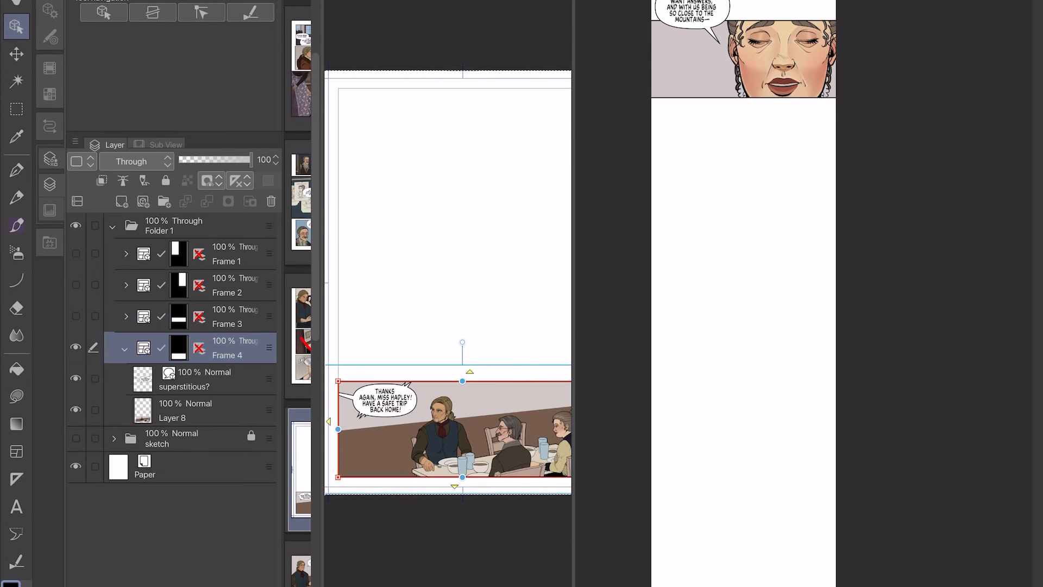
pyautogui.click(125, 349)
pyautogui.hotkey('ctrl', 'c')
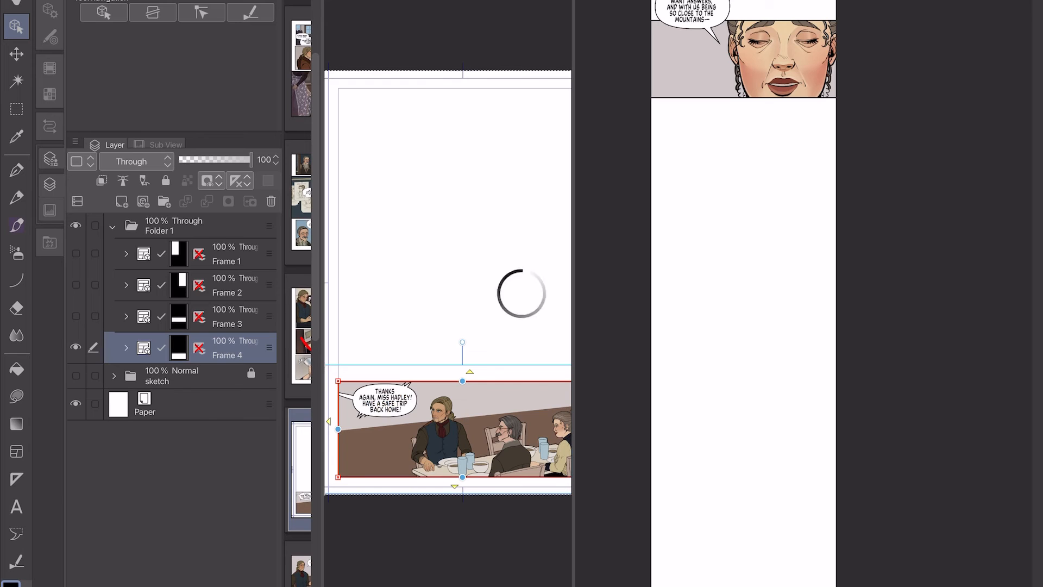
# Paste Frame 4 above Layer 1 on the webtoon canvas and move it below the closed-eyes panel.
pyautogui.click(743, 304)
pyautogui.hotkey('ctrl', 'v')
pyautogui.scroll(-4, 859, 294)
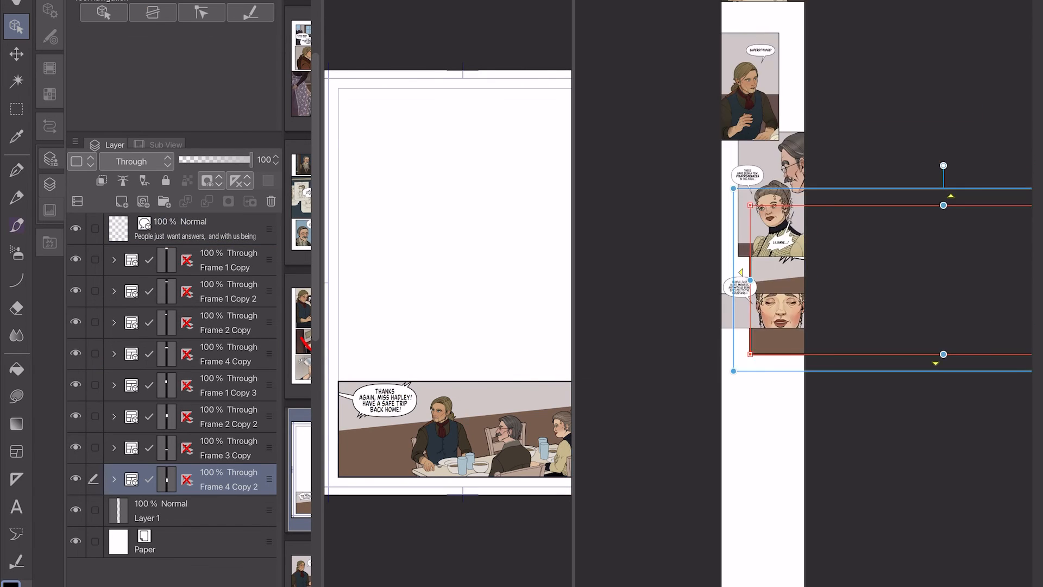
pyautogui.press('k')
pyautogui.moveTo(859, 348); pyautogui.dragTo(753, 479)
# Delete the layer mask from the "superstitious? Copy 2" balloon layer inside Frame 4 Copy 2 and collapse the frame folder.
pyautogui.click(114, 479)
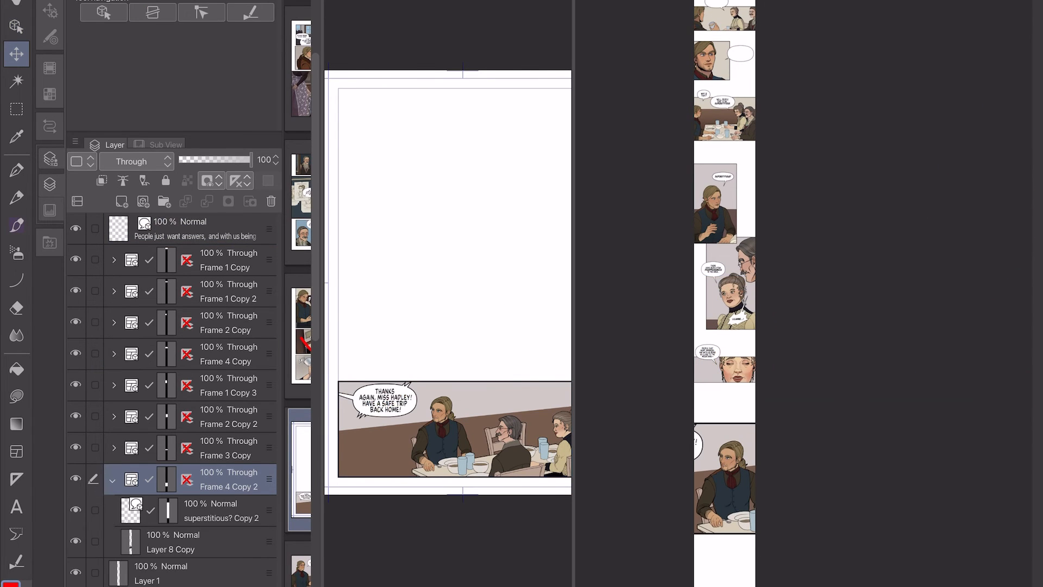
pyautogui.rightClick(167, 510)
pyautogui.click(225, 363)
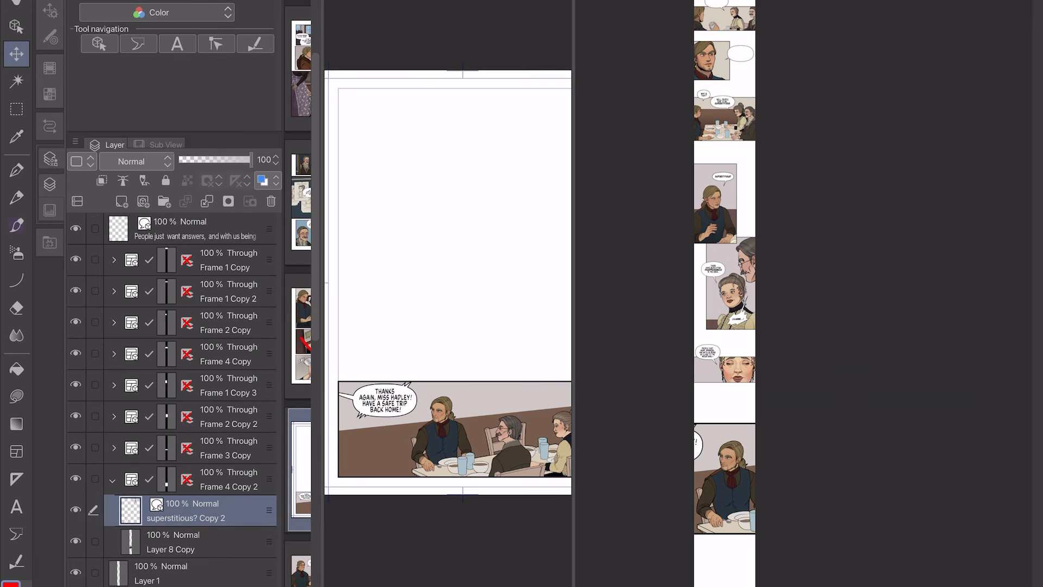
pyautogui.click(113, 479)
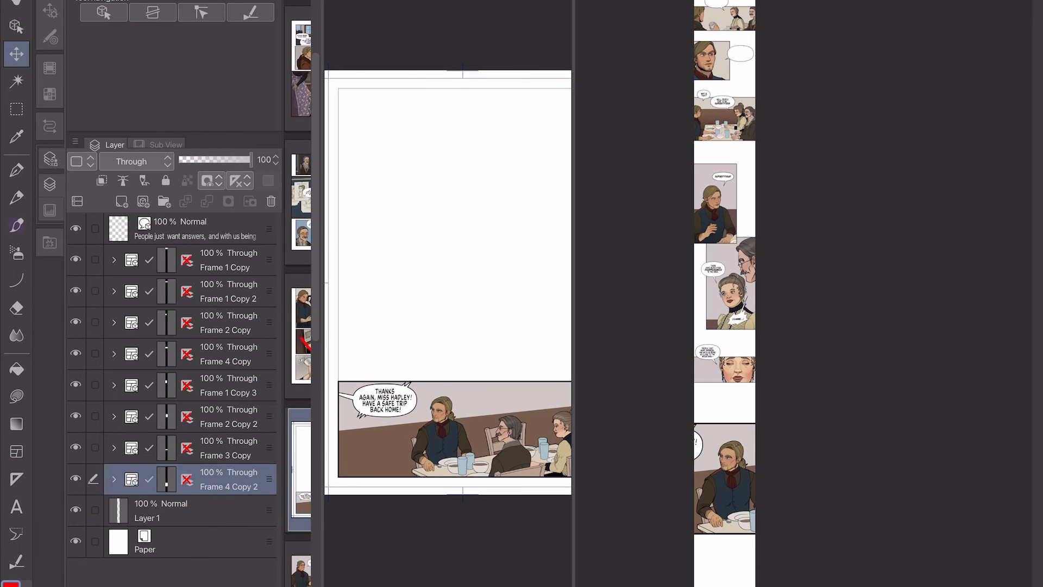
# Scale Frame 4 Copy 2 down and position it below the closed-eyes panel so the three seated figures fit across the strip.
pyautogui.hotkey('ctrl', 't')
pyautogui.moveTo(900, 421); pyautogui.dragTo(764, 450)
pyautogui.moveTo(789, 417); pyautogui.dragTo(756, 428)
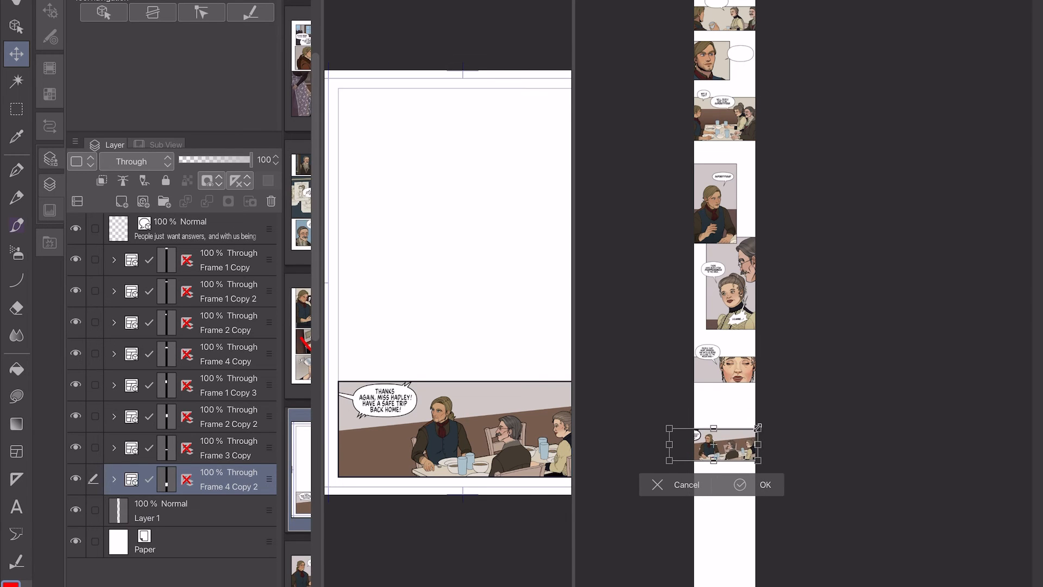
pyautogui.scroll(8, 721, 468)
pyautogui.moveTo(899, 274); pyautogui.dragTo(907, 271)
pyautogui.scroll(-3, 809, 438)
pyautogui.scroll(-3, 836, 433)
pyautogui.moveTo(633, 347); pyautogui.dragTo(626, 345)
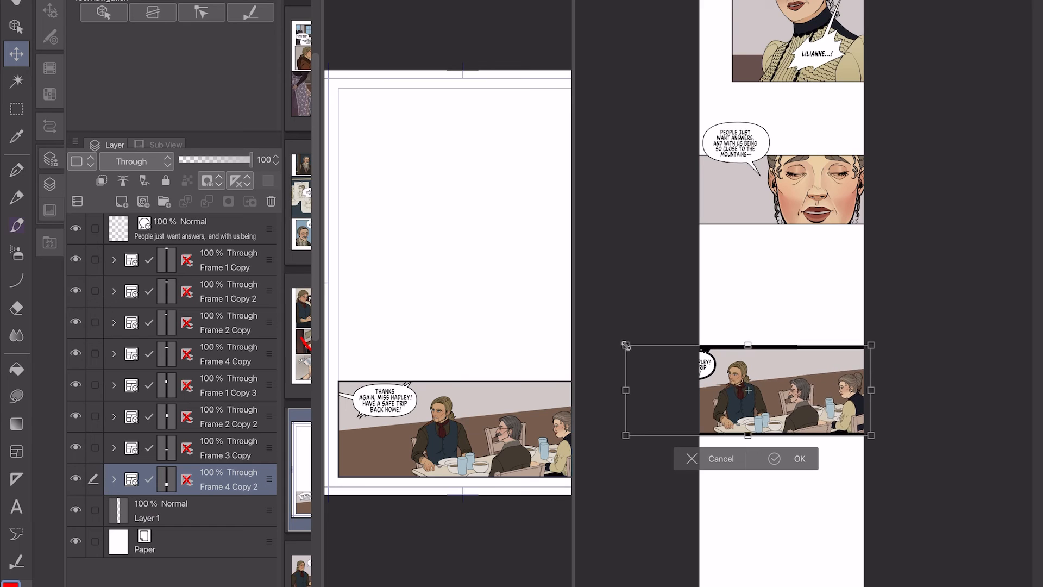
pyautogui.click(799, 458)
# Thin the frame border of Frame 4 Copy 2 to match the other panels.
pyautogui.press('o')
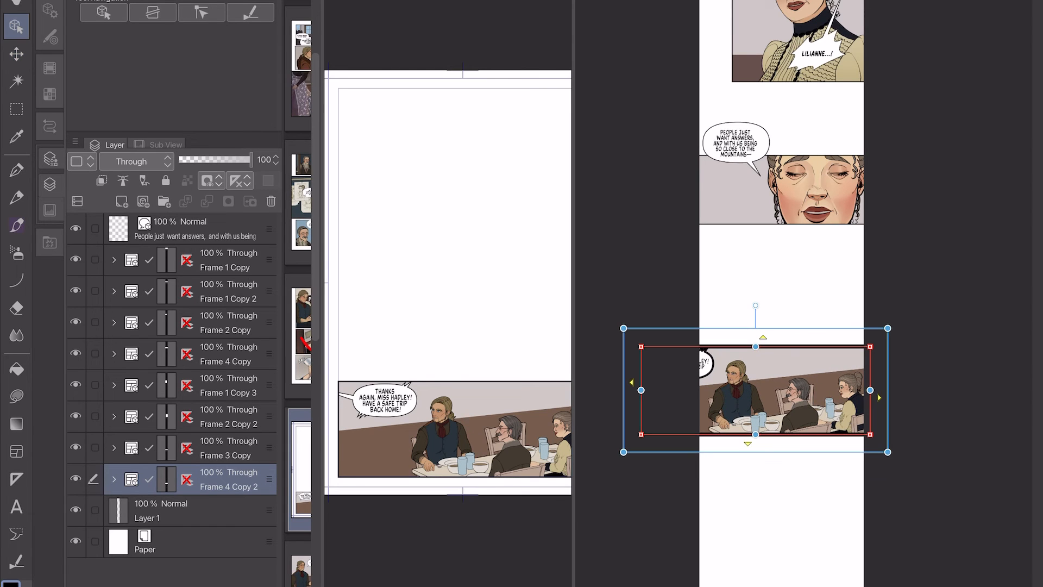
pyautogui.click(50, 37)
pyautogui.click(50, 167)
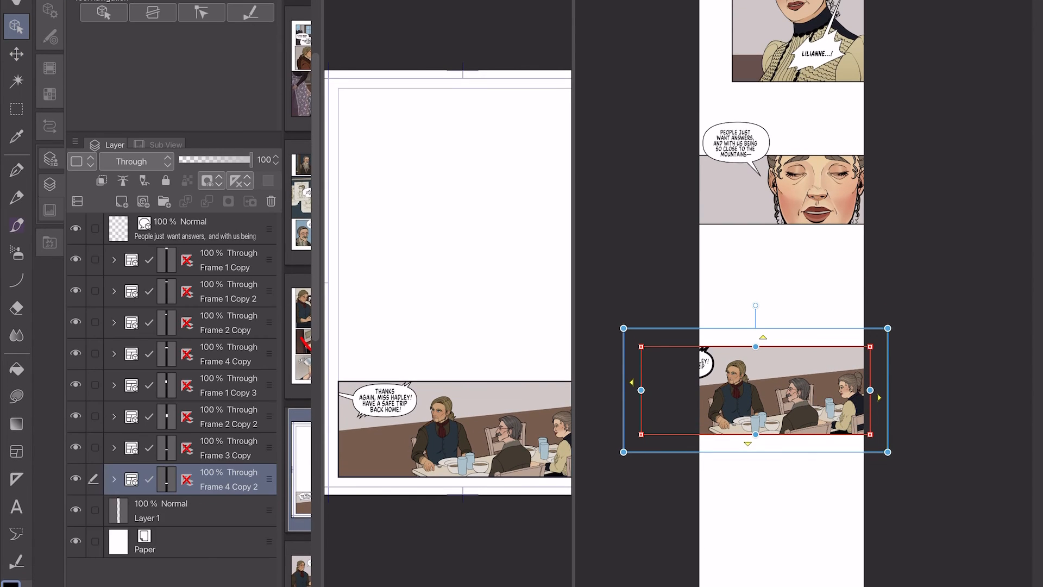
# Set the outline brush size of the "superstitious? Copy 2" balloon in Frame 4 Copy 2 to 7.
pyautogui.click(114, 470)
pyautogui.click(201, 499)
pyautogui.click(50, 13)
pyautogui.click(243, 528)
pyautogui.write('5')
pyautogui.press('Return')
pyautogui.scroll(5, 728, 380)
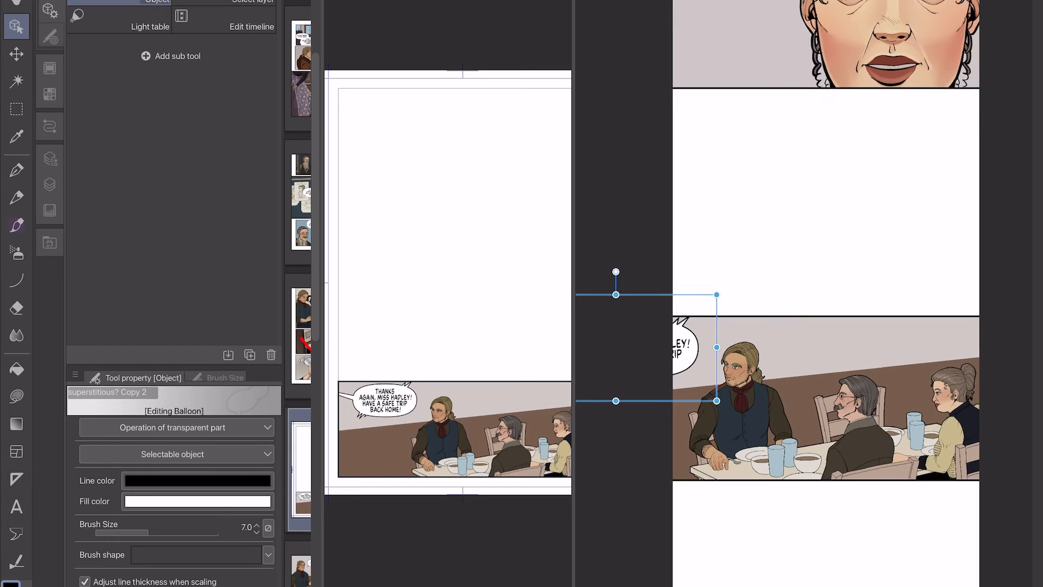
# Set the text size of the "Thanks again" balloon to 15.
pyautogui.click(683, 347)
pyautogui.click(244, 489)
pyautogui.write('15')
pyautogui.press('Return')
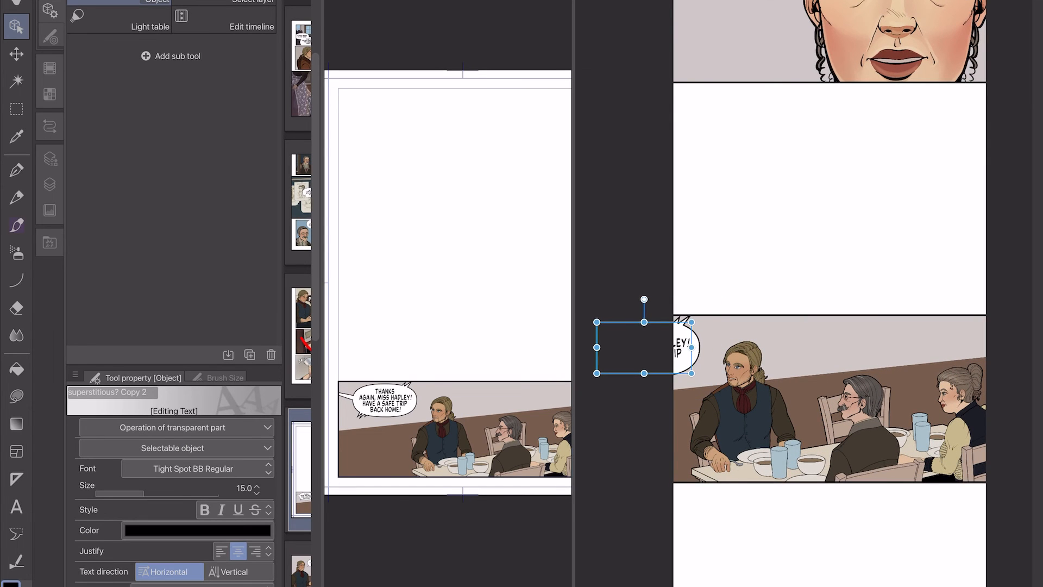
# Move the "superstitious? Copy 2" layer out of Frame 4 Copy 2 and place its balloon in the gap above the seated man.
pyautogui.press('k')
pyautogui.moveTo(708, 347); pyautogui.dragTo(794, 314)
pyautogui.click(50, 158)
pyautogui.moveTo(174, 485)
pyautogui.mouseDown()
pyautogui.moveTo(185, 472)
pyautogui.moveTo(179, 478)
pyautogui.mouseUp()
pyautogui.moveTo(739, 386); pyautogui.dragTo(756, 266)
pyautogui.press('o')
# Delete the long tail from the "Thanks again" balloon and deselect it.
pyautogui.moveTo(650, 249); pyautogui.dragTo(739, 265)
pyautogui.hotkey('ctrl', 'shift', 'a')
pyautogui.click(685, 303)
pyautogui.hotkey('ctrl', 'd')
pyautogui.click(701, 296)
pyautogui.hotkey('ctrl', 'z')
pyautogui.click(700, 296)
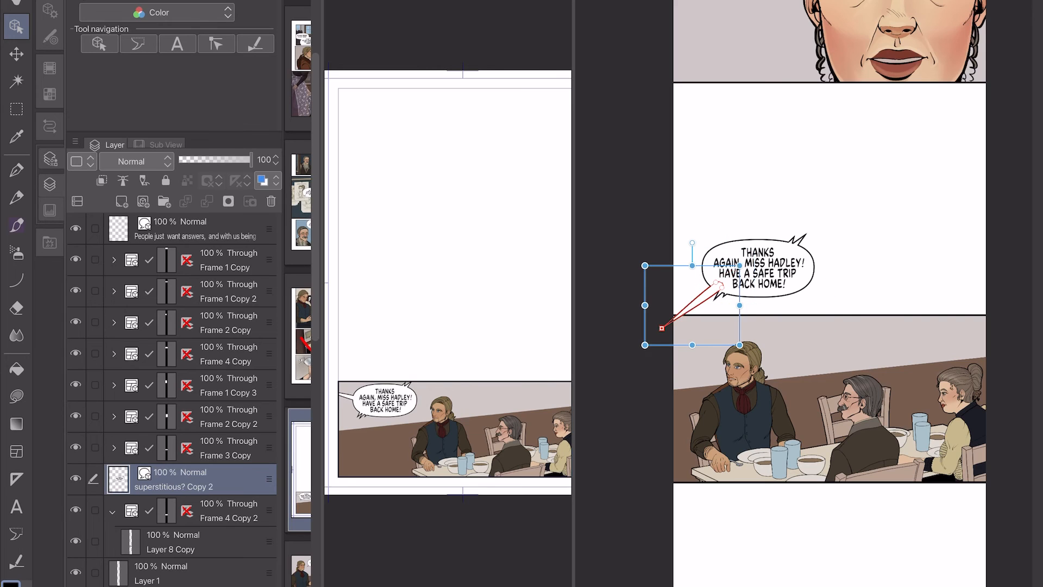
pyautogui.press('Delete')
pyautogui.hotkey('ctrl', 'd')
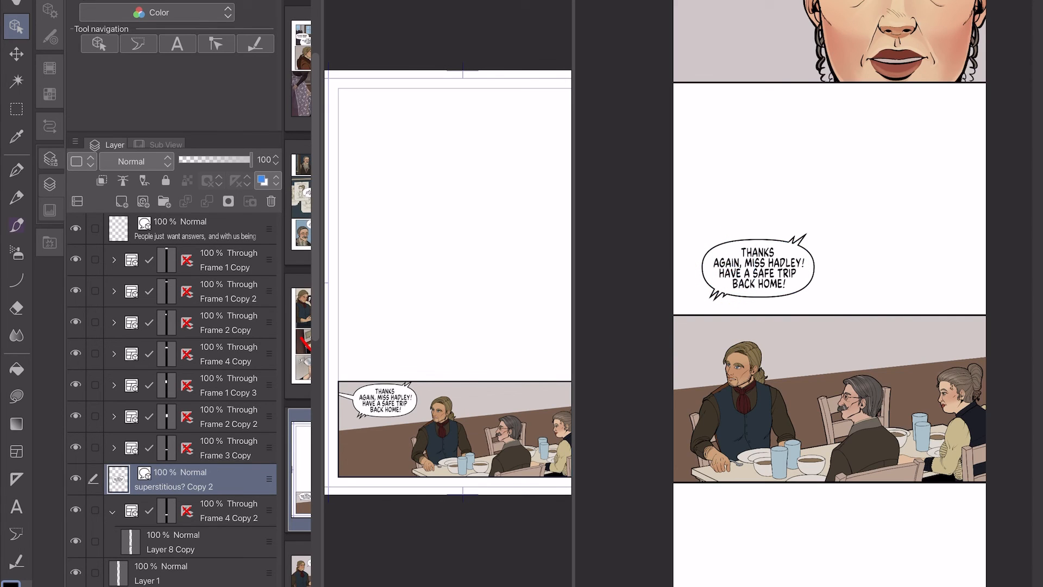
# Try to draw a straight balloon tail at the lower-left spikes of the "Thanks again" balloon.
pyautogui.press('f')
pyautogui.moveTo(714, 286)
pyautogui.mouseDown()
pyautogui.moveTo(647, 312)
pyautogui.moveTo(709, 285)
pyautogui.mouseUp()
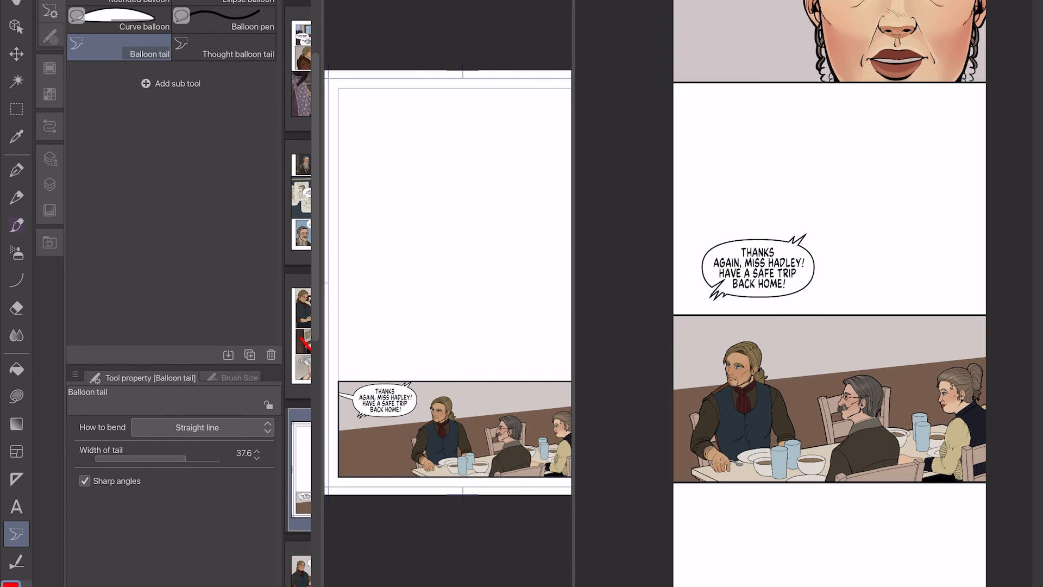
pyautogui.moveTo(728, 281); pyautogui.dragTo(726, 280)
pyautogui.hotkey('ctrl', 'z')
pyautogui.hotkey('ctrl', 'z')
# Show Frames 1, 2 and 3 again on the source comic page.
pyautogui.scroll(-3, 792, 265)
pyautogui.moveTo(866, 242); pyautogui.dragTo(886, 306)
pyautogui.click(50, 184)
pyautogui.moveTo(895, 584); pyautogui.dragTo(888, 317)
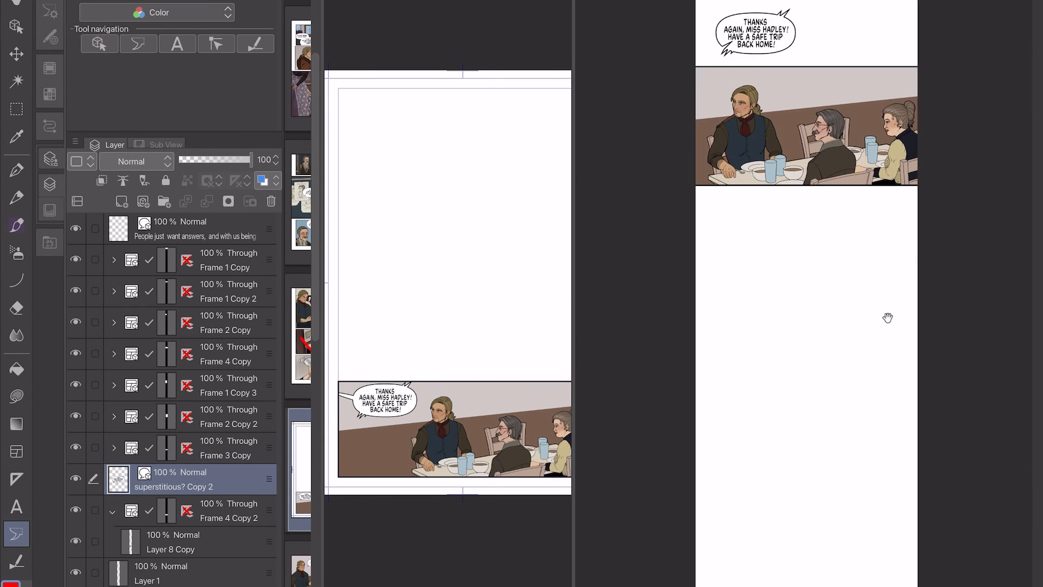
pyautogui.click(448, 245)
pyautogui.moveTo(76, 316); pyautogui.dragTo(76, 254)
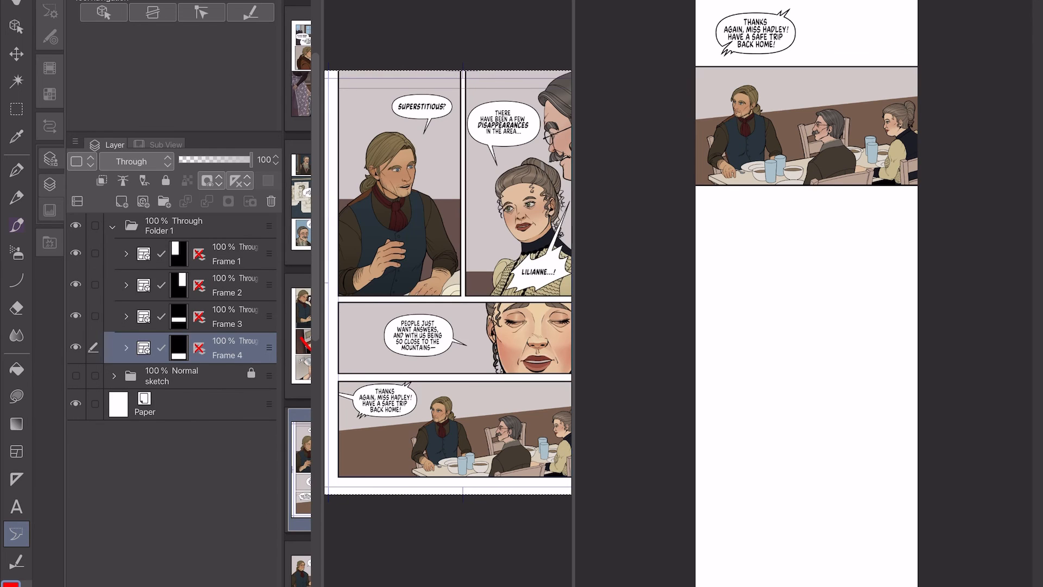
# Add a new raster layer at the top of Folder 1 on the source comic page.
pyautogui.click(185, 226)
pyautogui.click(164, 202)
pyautogui.hotkey('ctrl', 'z')
pyautogui.click(122, 201)
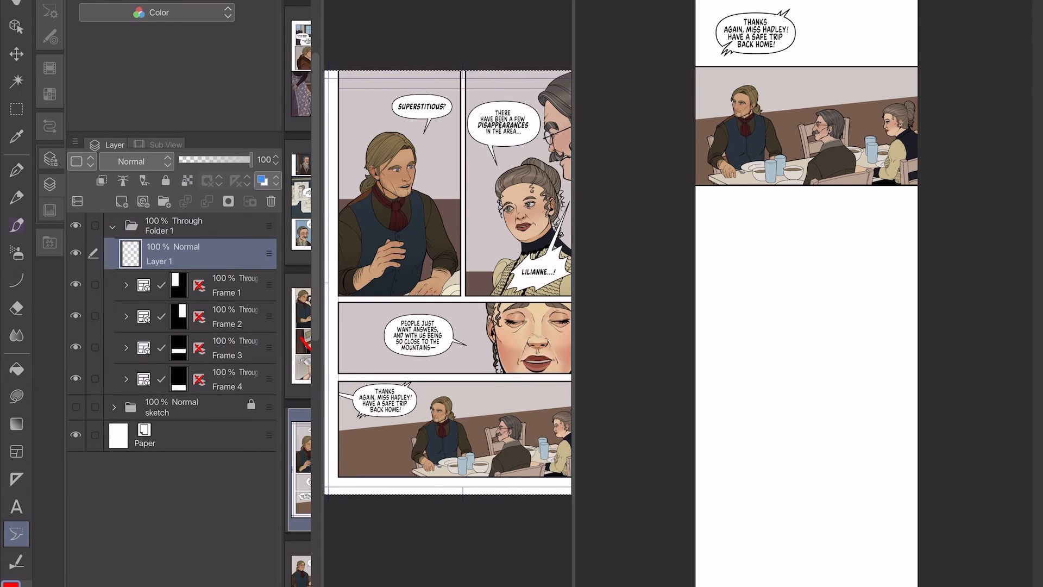
# Draw a large red check mark with the Pen tool across the source comic page on the new layer.
pyautogui.press('p')
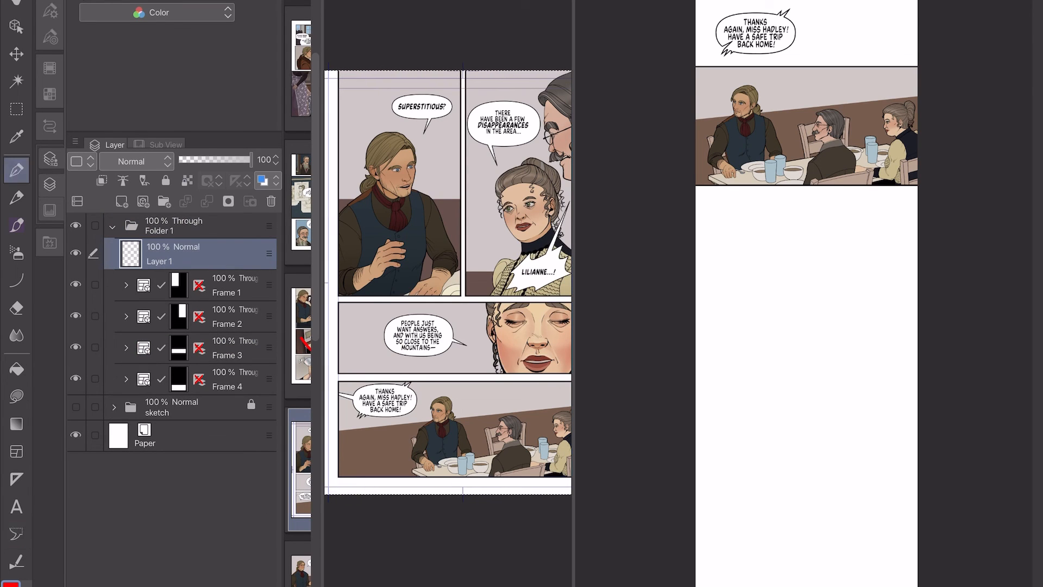
pyautogui.moveTo(369, 307)
pyautogui.mouseDown()
pyautogui.moveTo(459, 290)
pyautogui.moveTo(538, 130)
pyautogui.mouseUp()
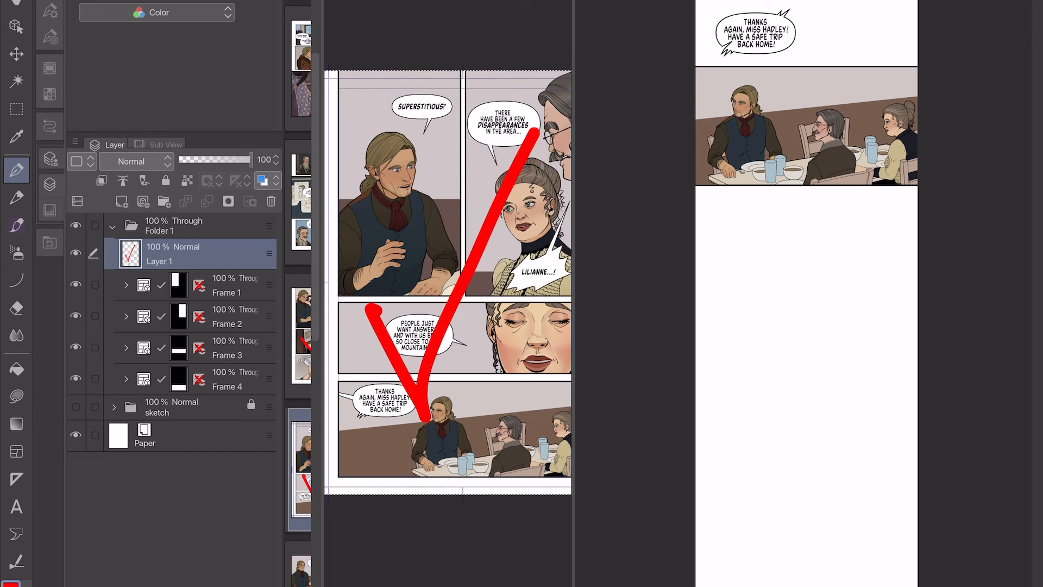
# Review the panels and speech balloons placed on the webtoon canvas and compare them with the whole checked-off source page.
pyautogui.click(907, 249)
pyautogui.scroll(-5, 913, 332)
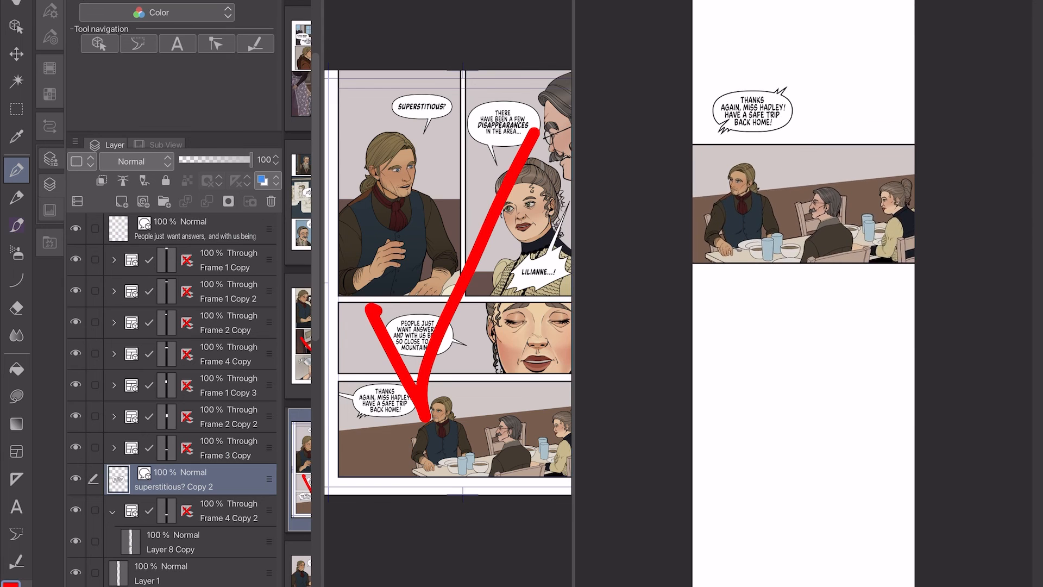
pyautogui.hscroll(4, 913, 332)
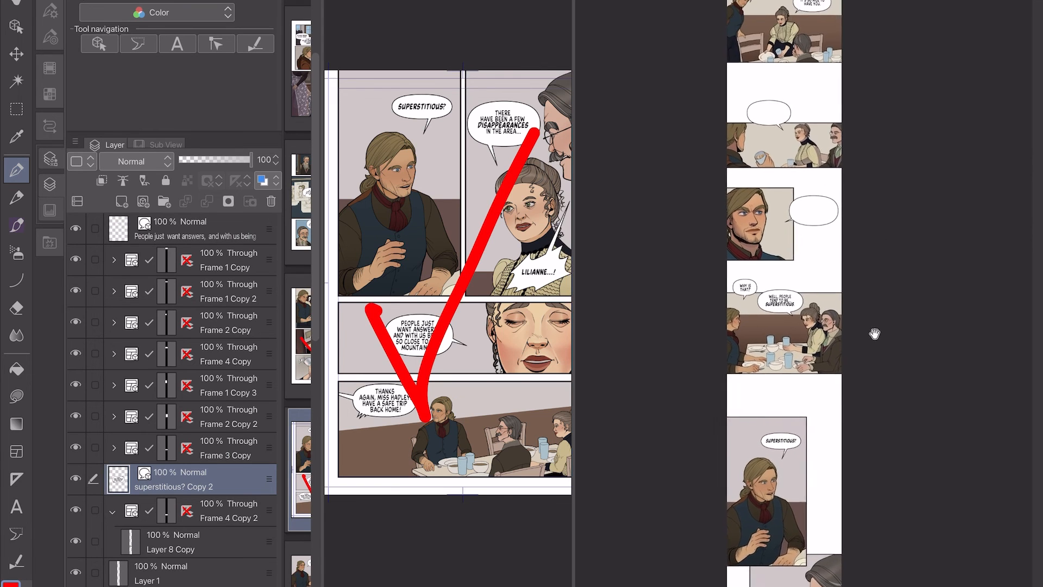
pyautogui.scroll(-5, 858, 230)
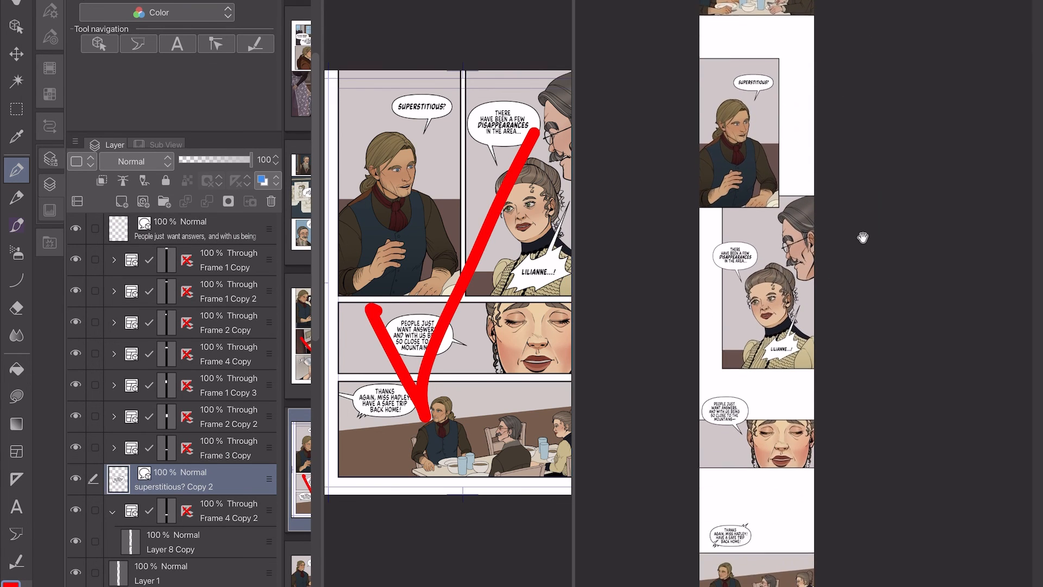
pyautogui.scroll(-5, 873, 286)
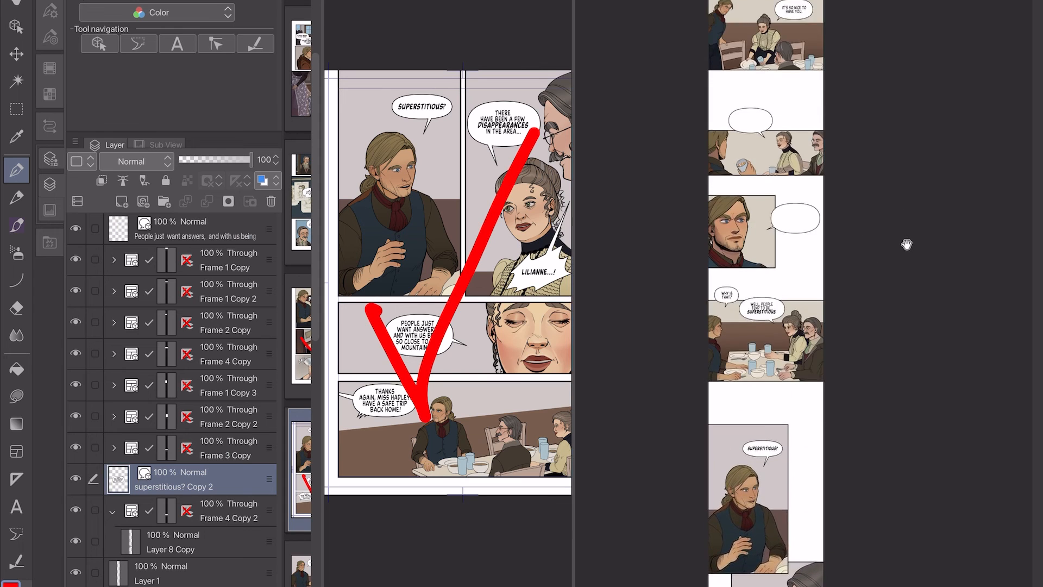
pyautogui.moveTo(897, 208); pyautogui.dragTo(885, 239)
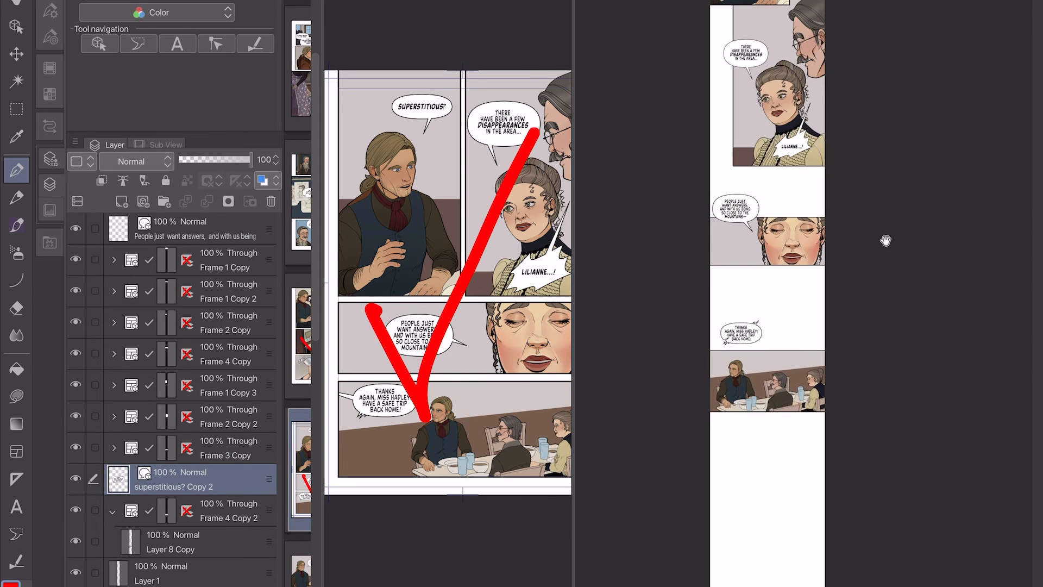
pyautogui.scroll(3, 743, 293)
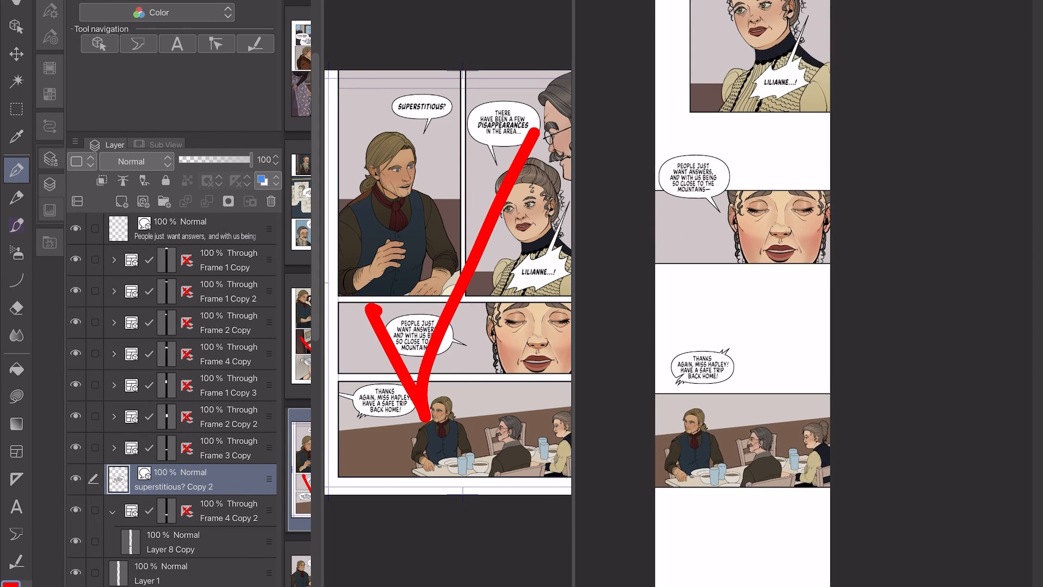
pyautogui.moveTo(532, 484); pyautogui.dragTo(504, 509)
pyautogui.scroll(-3, 470, 369)
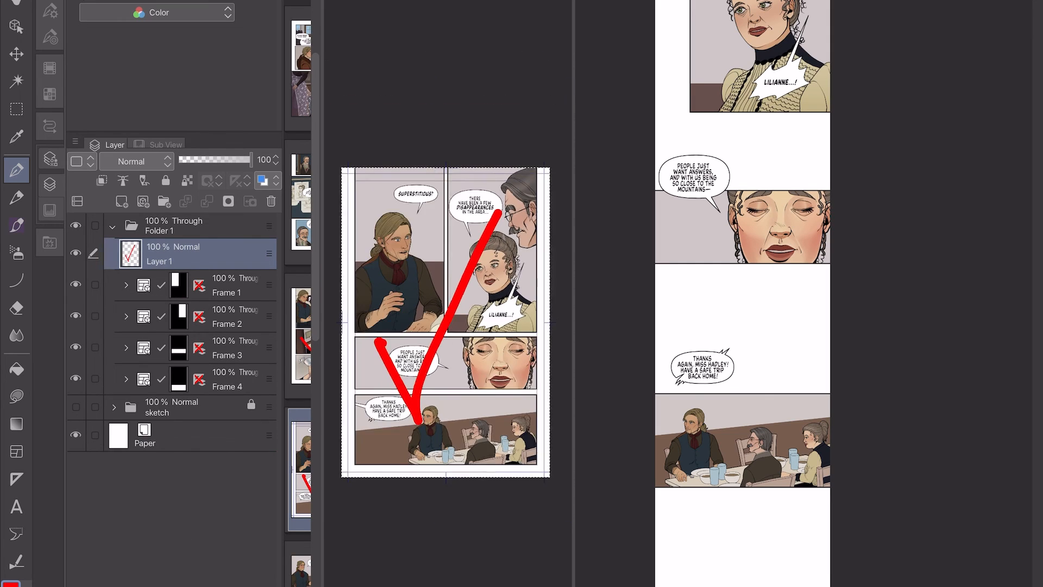
pyautogui.scroll(2, 448, 380)
pyautogui.scroll(1, 448, 304)
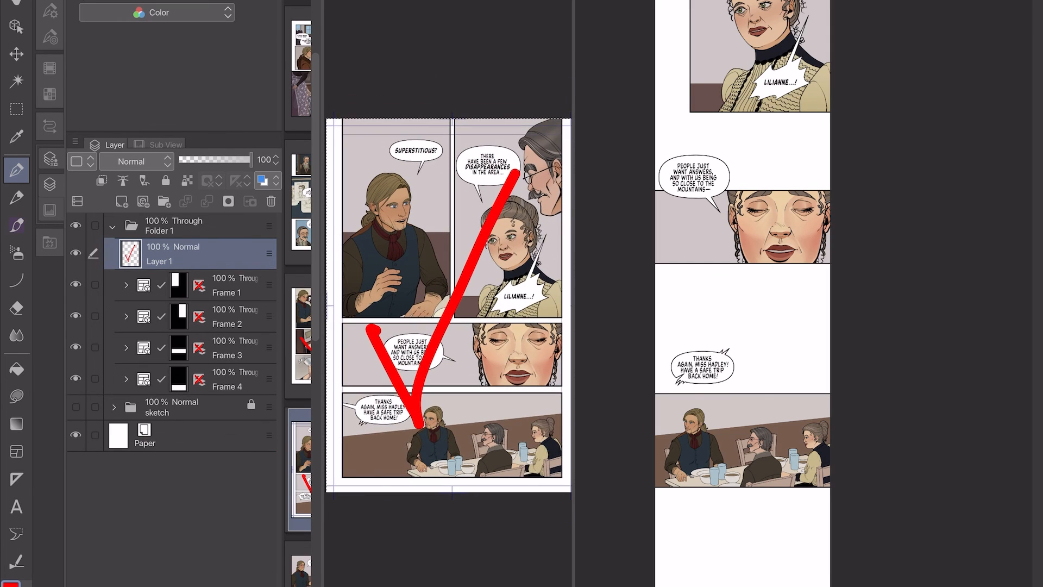